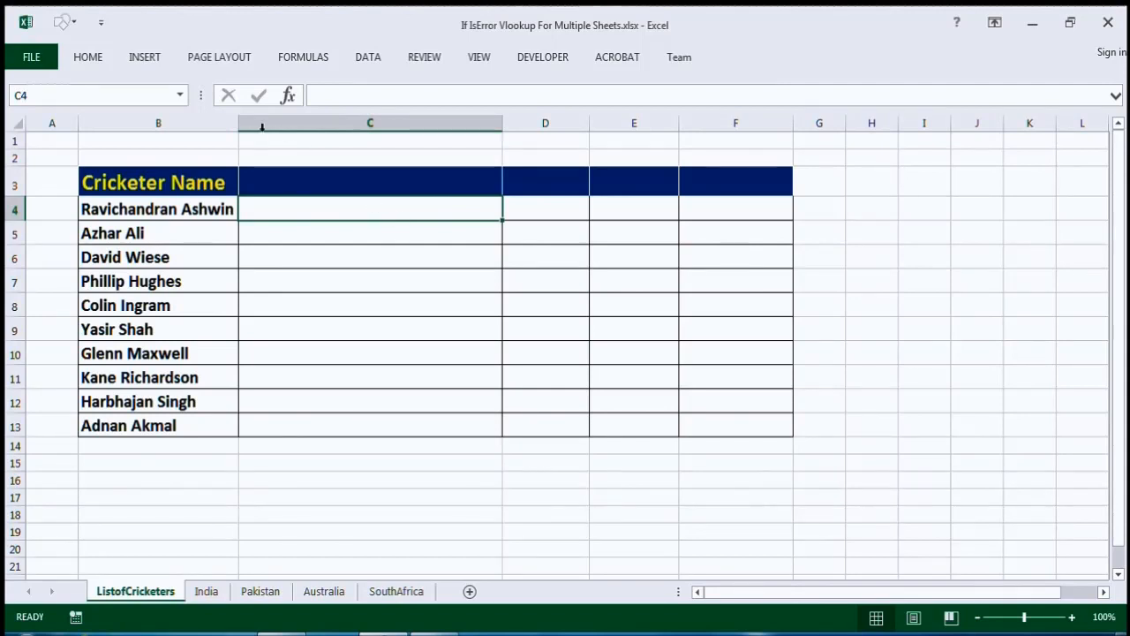
- Review the cricketer names in column B and the name lists on the India, Pakistan, Australia and SouthAfrica sheets
left_click(186, 180)
key("ctrl+shift+Down")
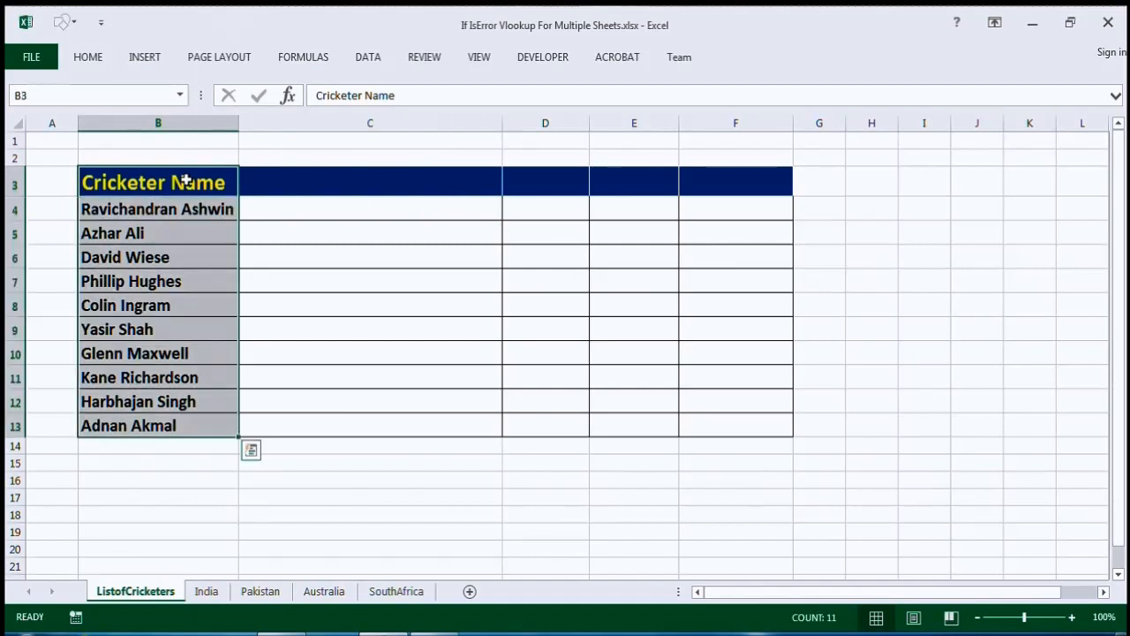
key("Right")
key("Down")
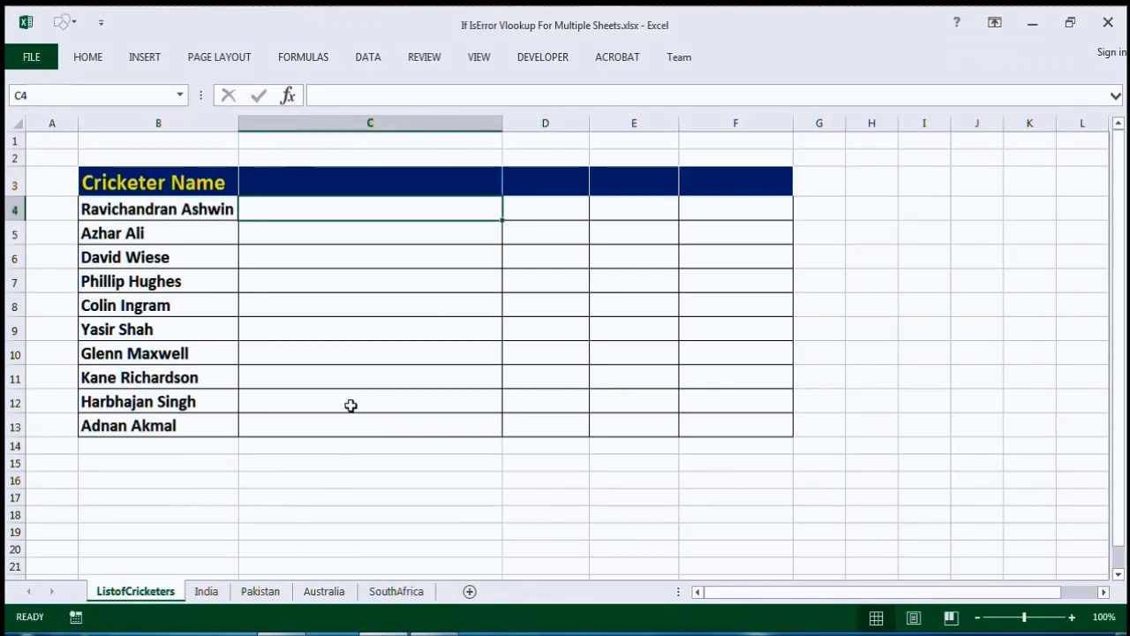
left_click(213, 596)
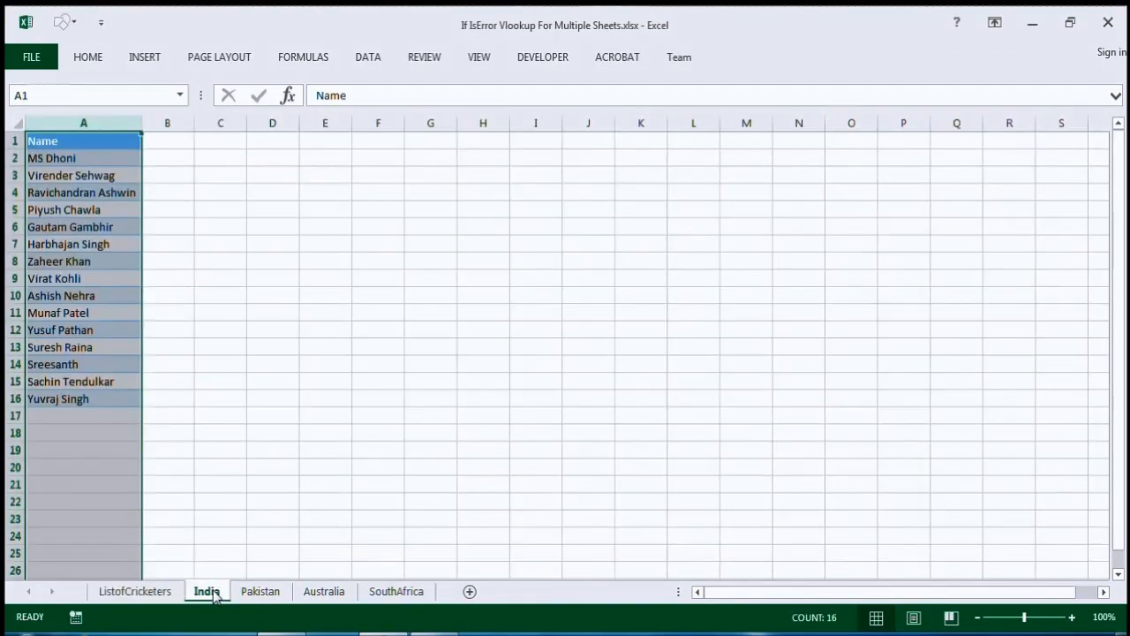
left_click(289, 594)
left_click(335, 591)
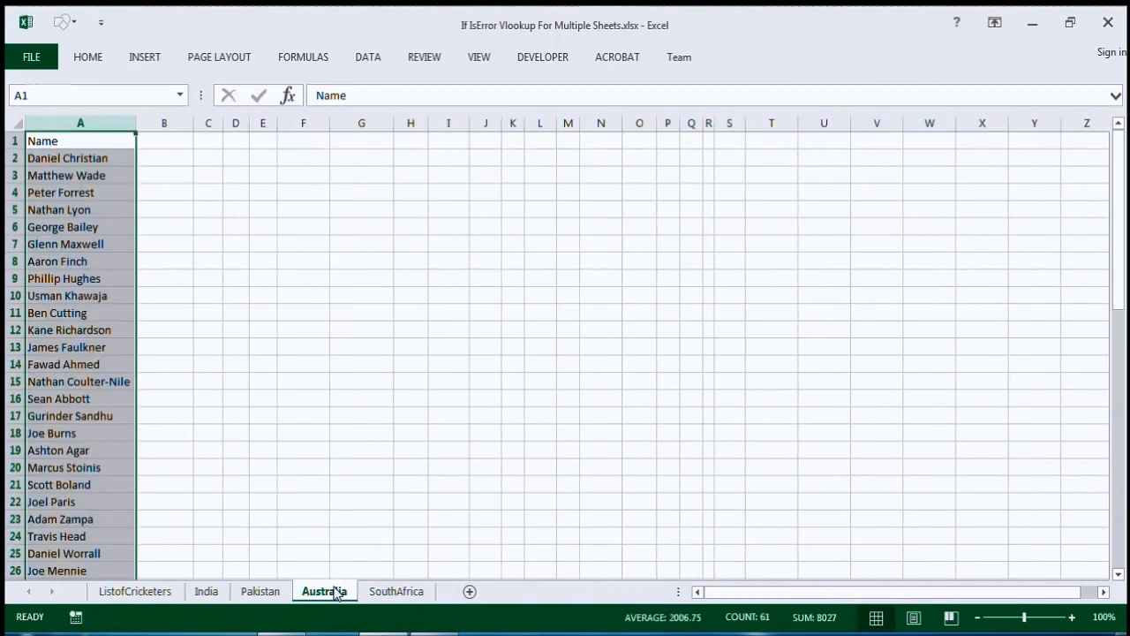
left_click(388, 592)
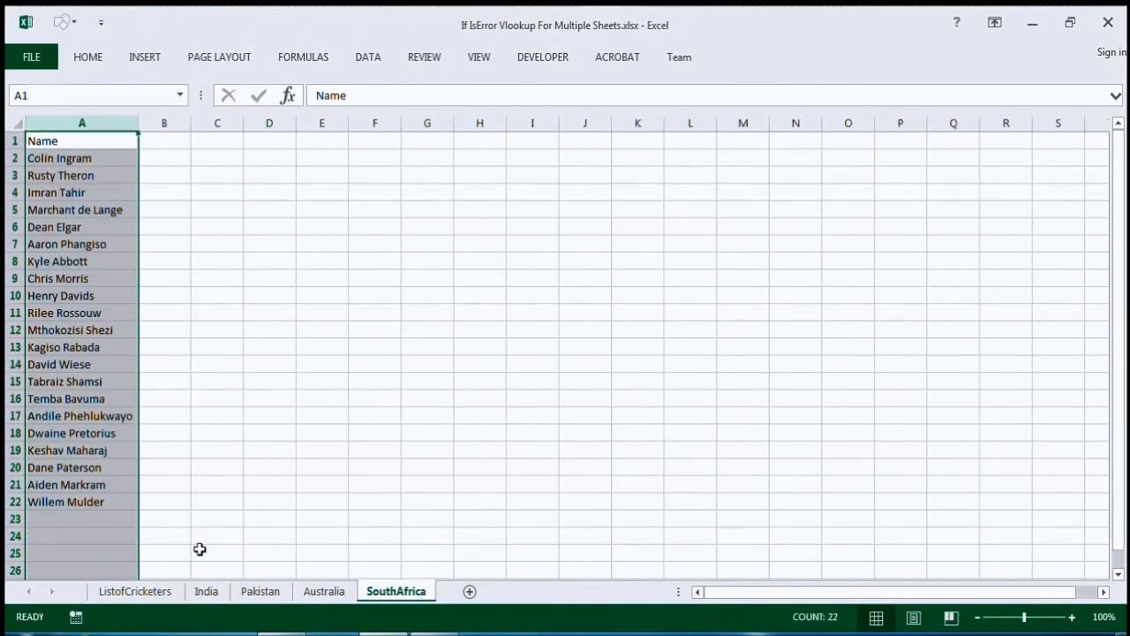
left_click(150, 595)
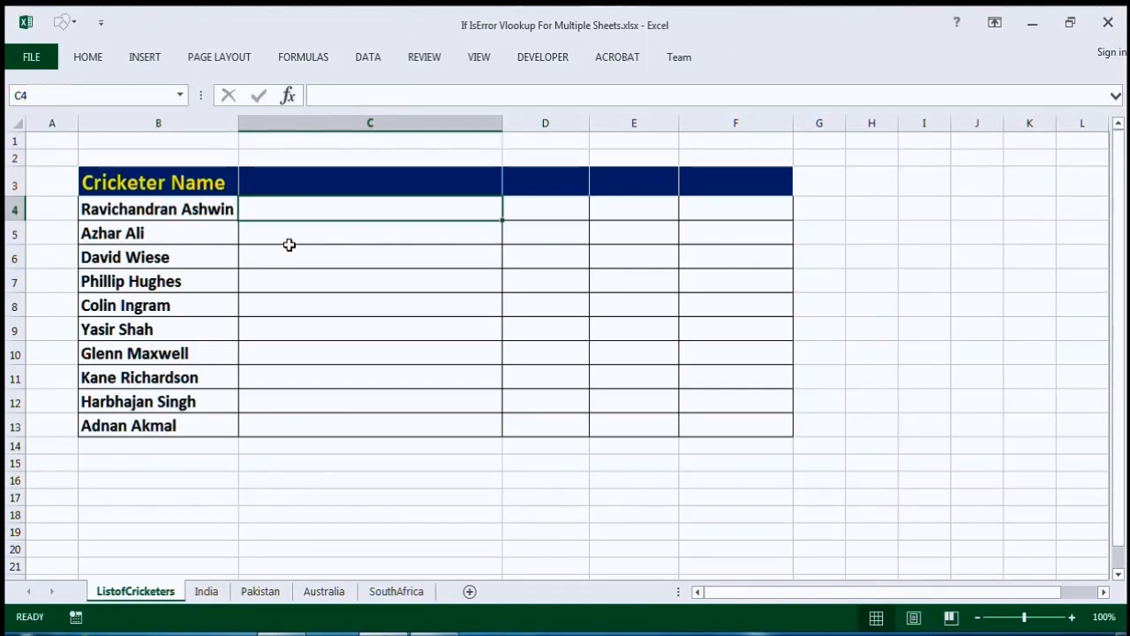
- Start a VLOOKUP formula in C4 with B4 as lookup value and column A of the India sheet as table array
type("=vl")
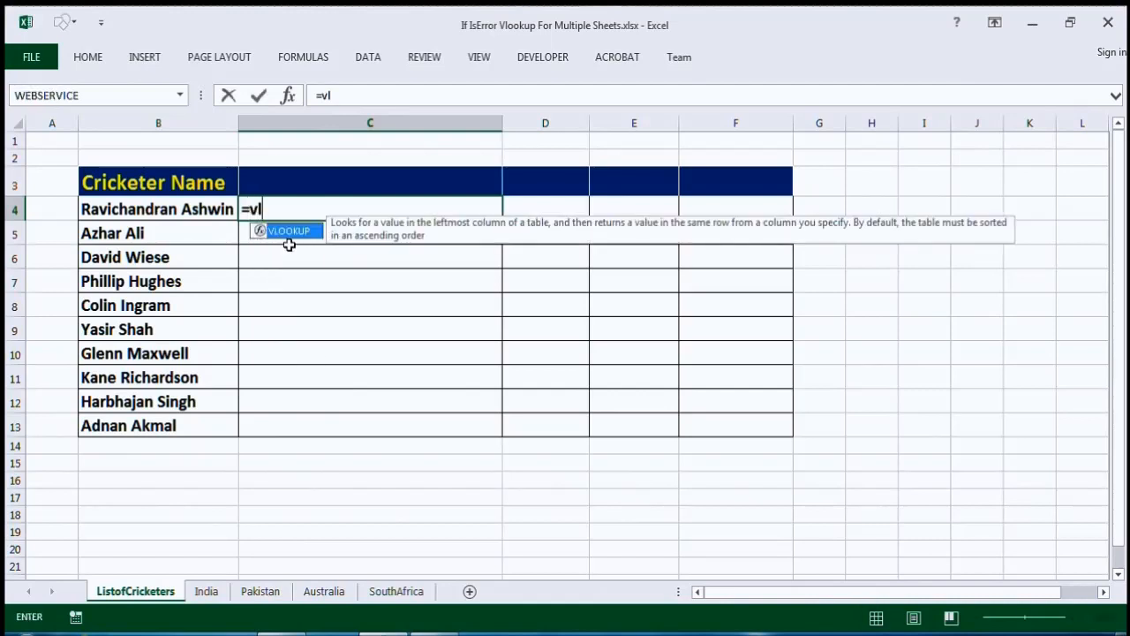
key("Tab")
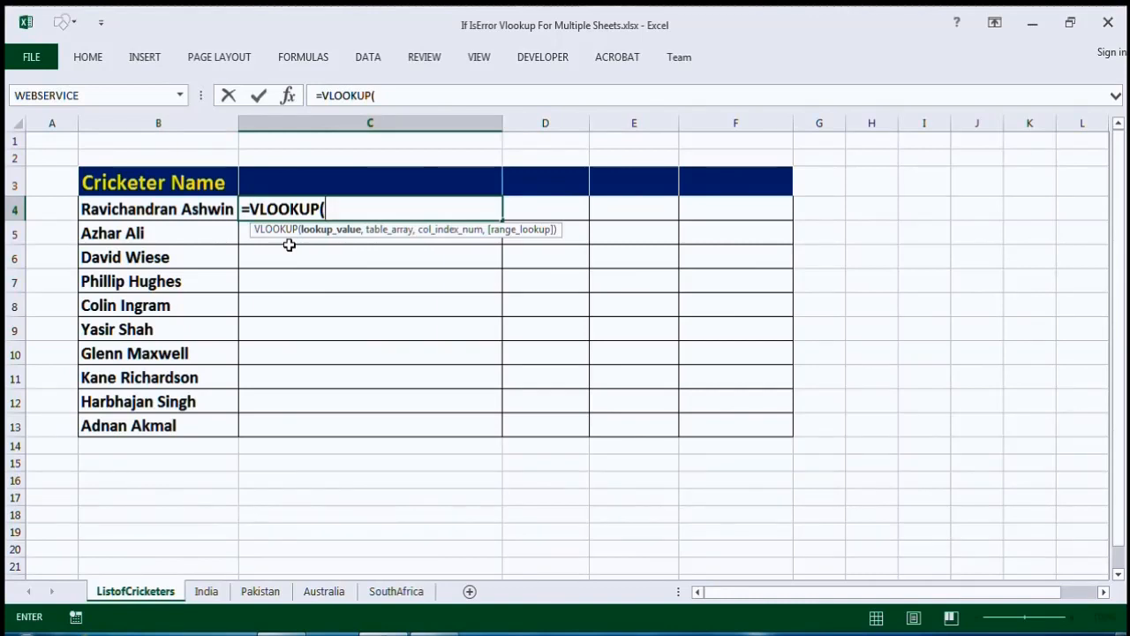
left_click(195, 206)
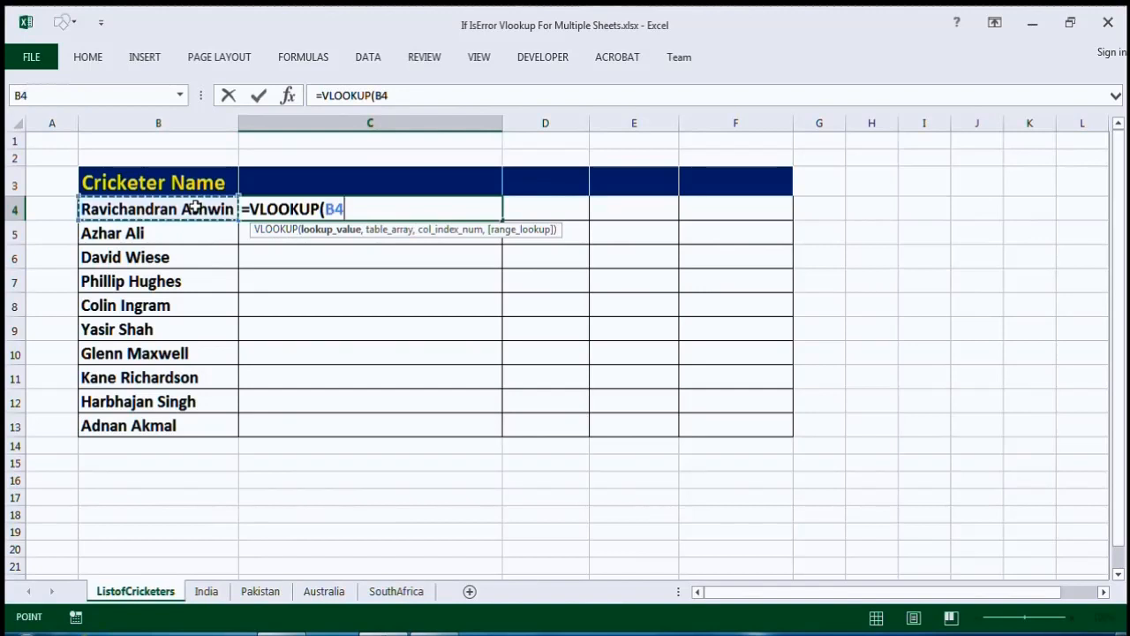
type(",")
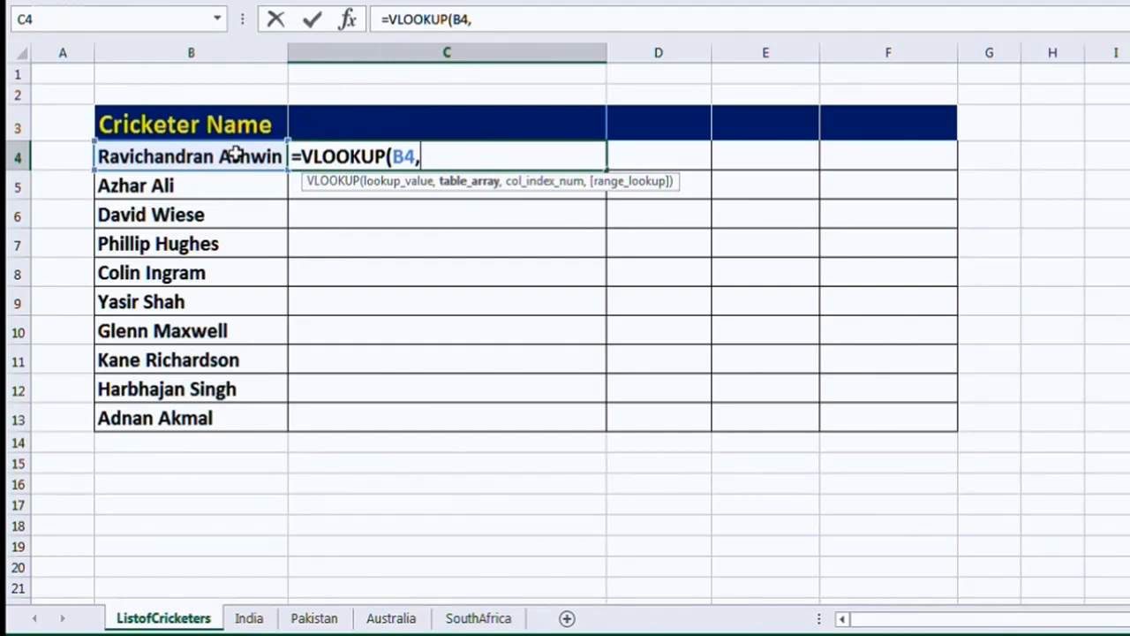
left_click(250, 620)
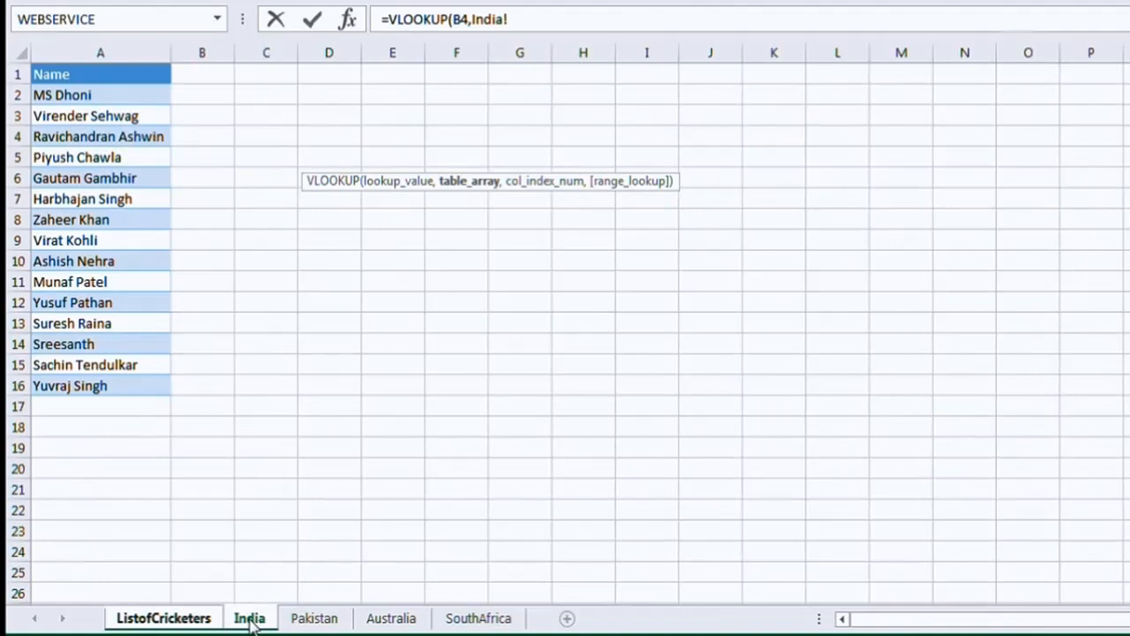
left_click(103, 42)
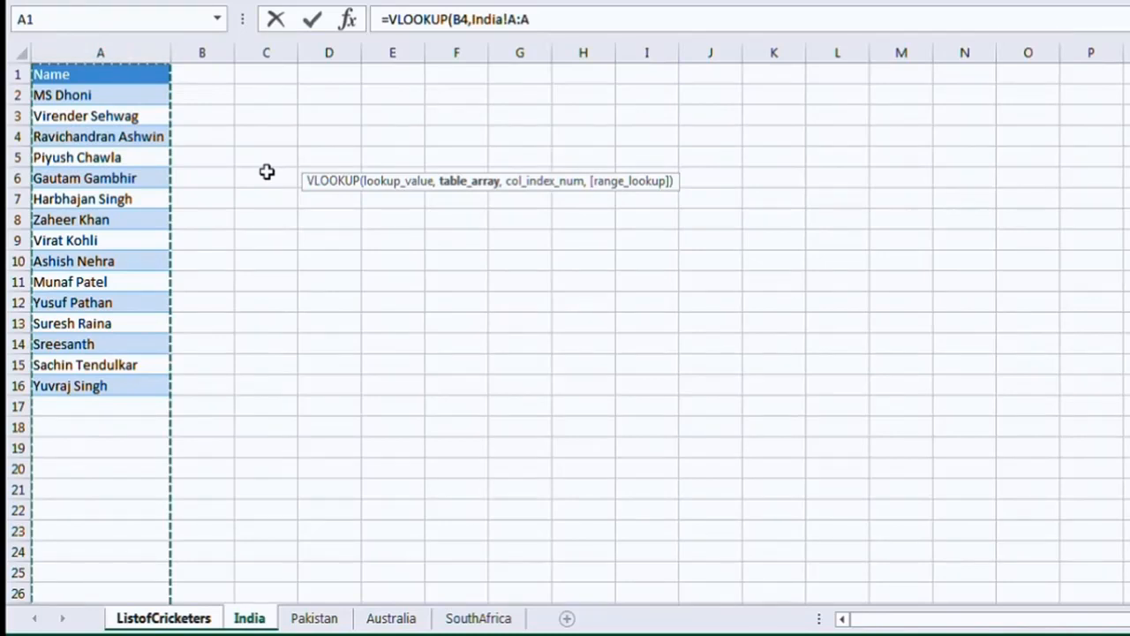
- Complete the VLOOKUP in C4 with column index 1 and FALSE for an exact match
type(",")
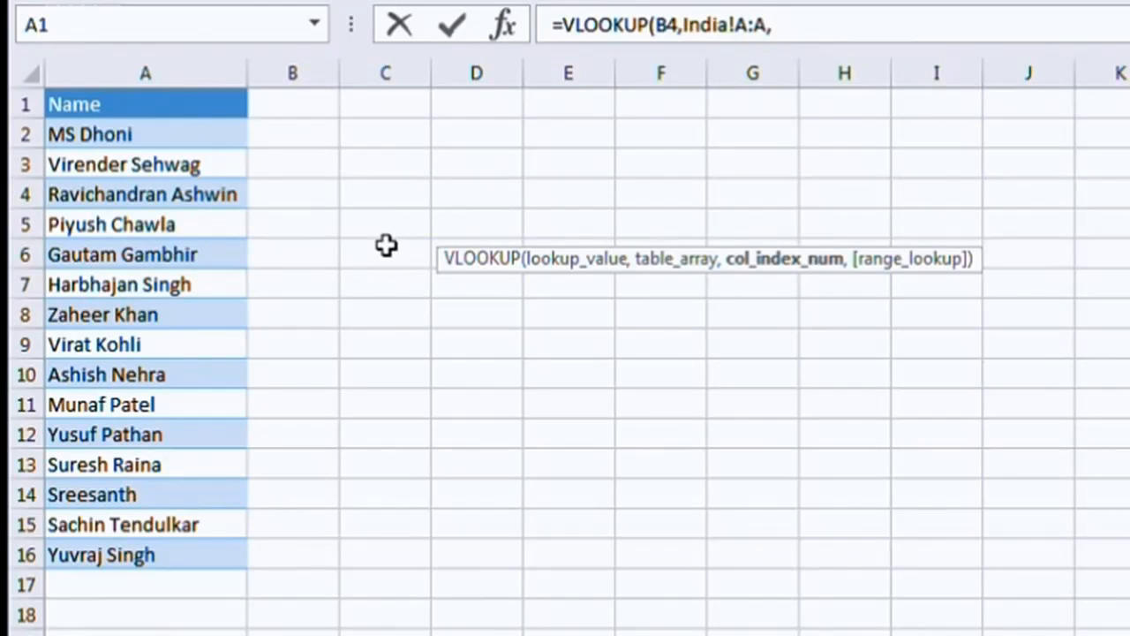
type("1,")
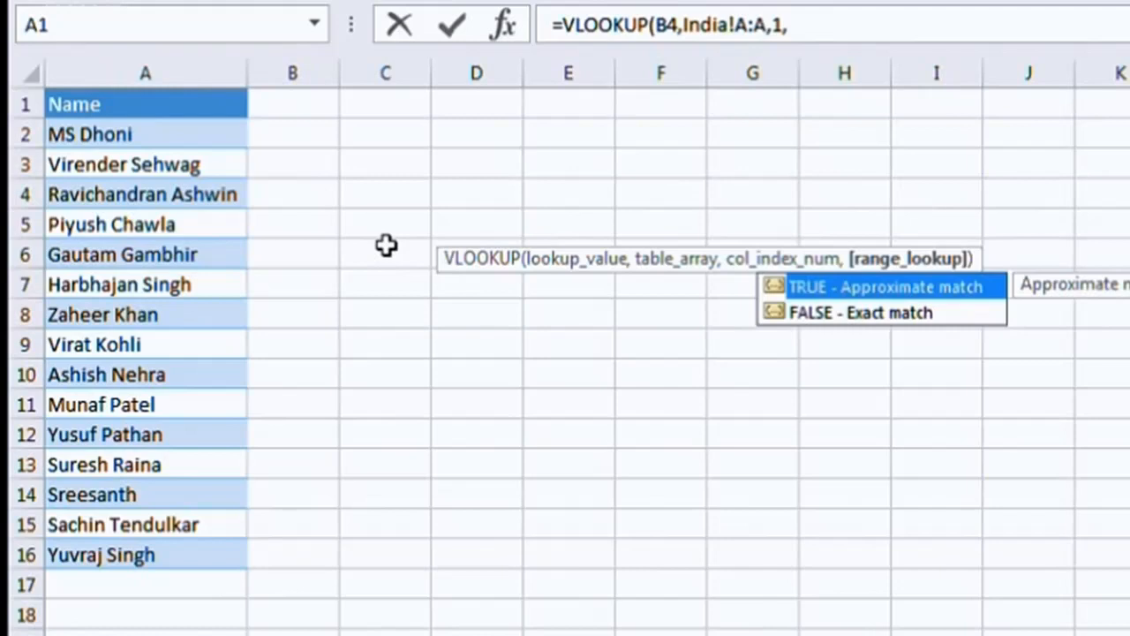
key("Down")
key("Up")
key("Down")
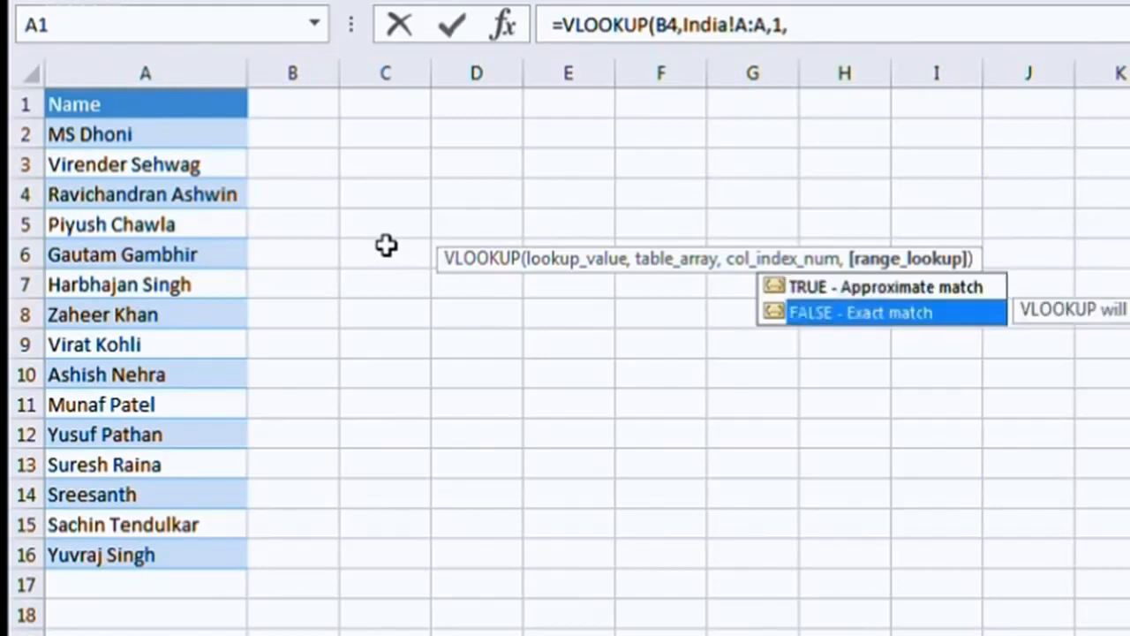
key("Up")
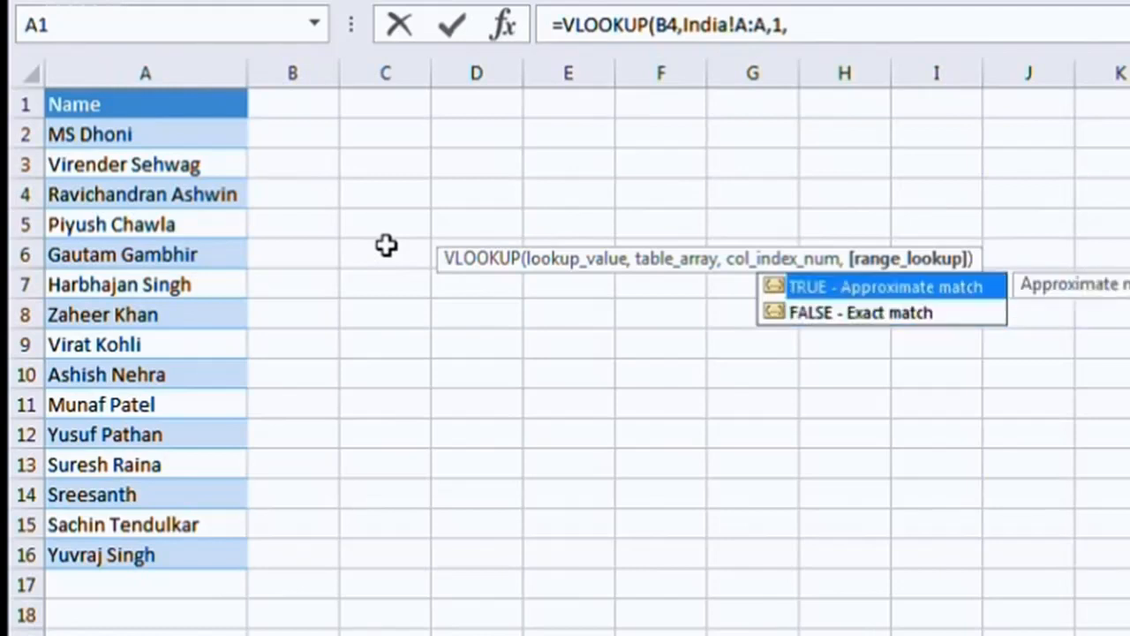
key("Down")
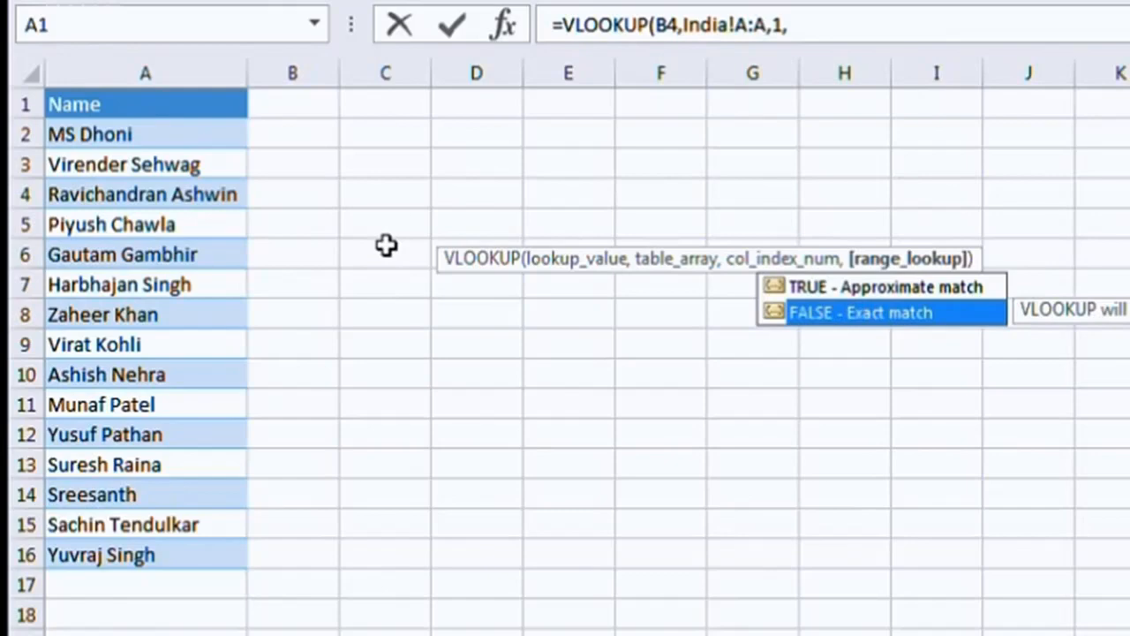
key("Tab")
type(")")
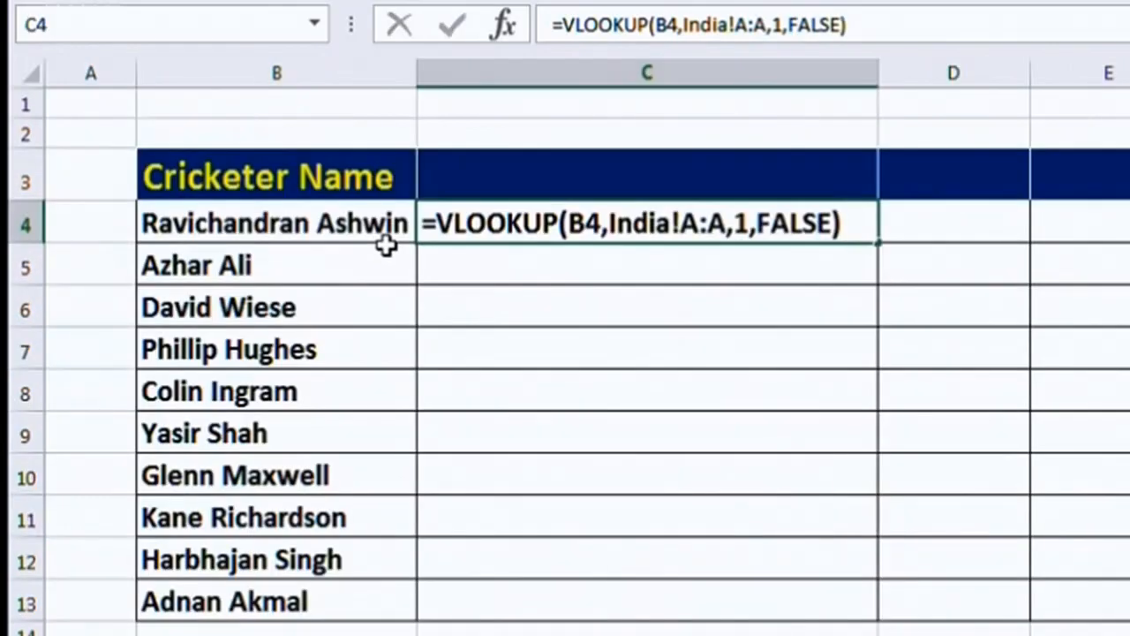
key("Return")
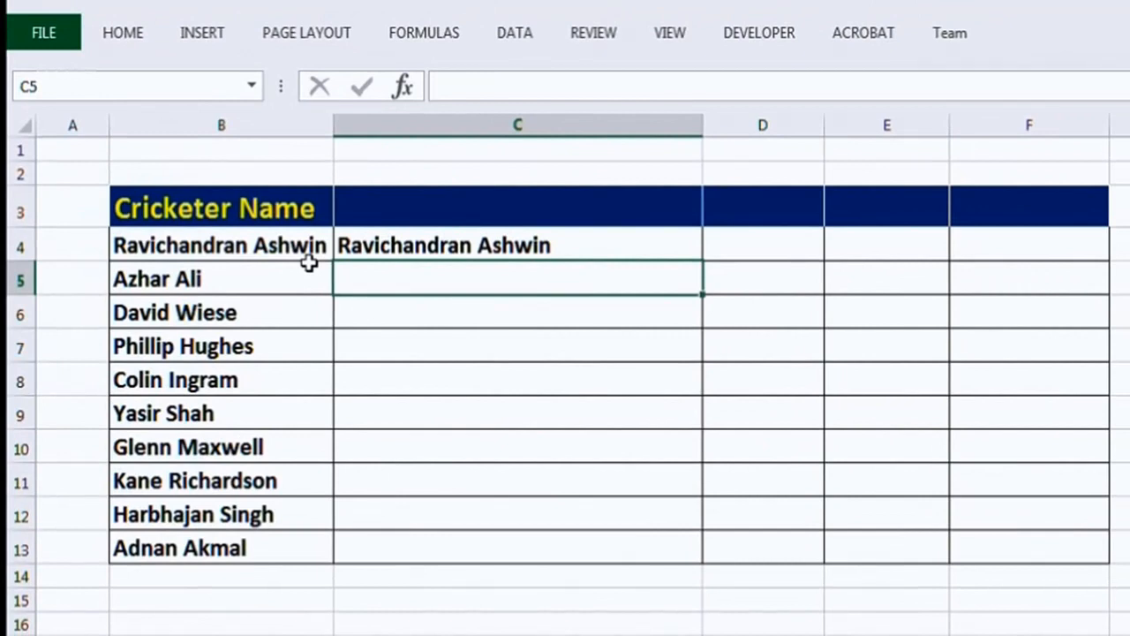
- Fill the VLOOKUP formula from C4 down through C13
key("Up")
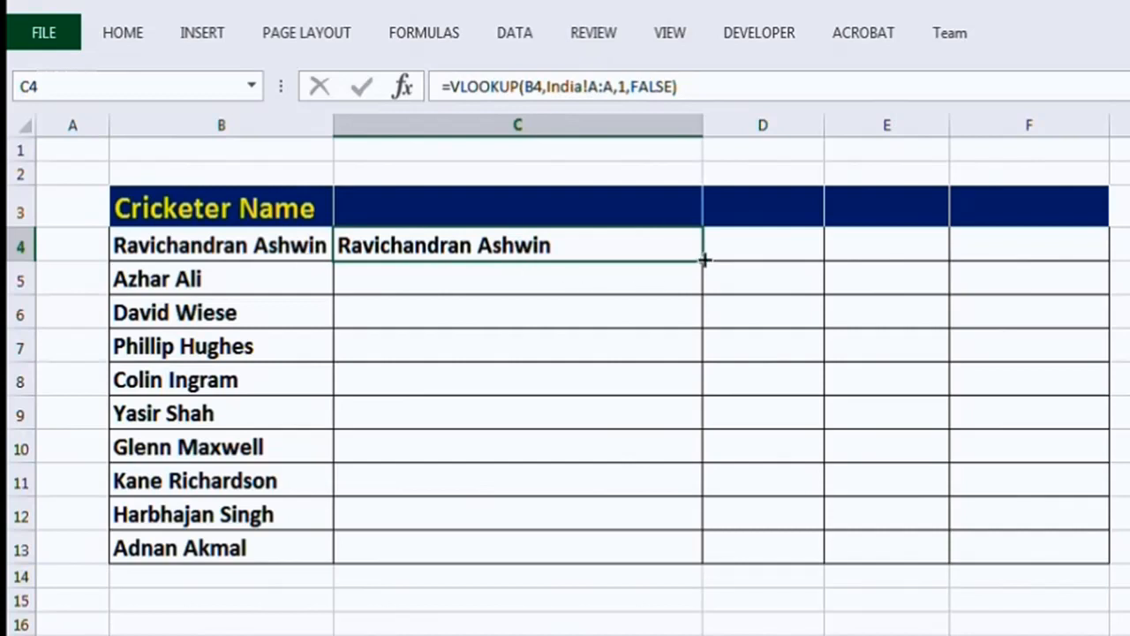
left_click_drag(705, 272, 704, 568)
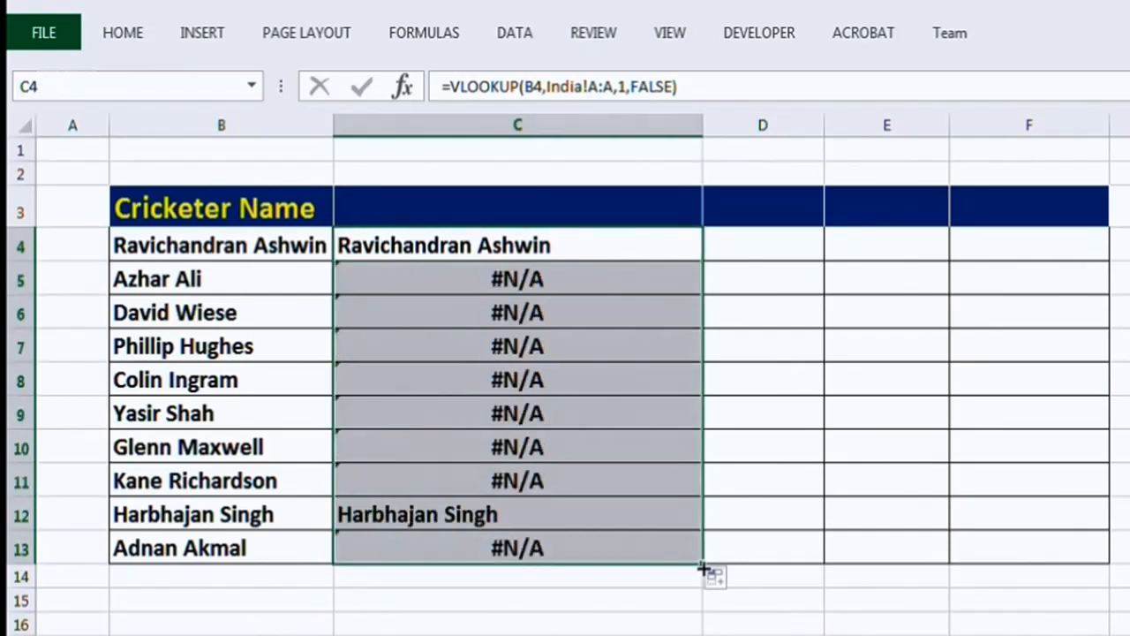
left_click(521, 284)
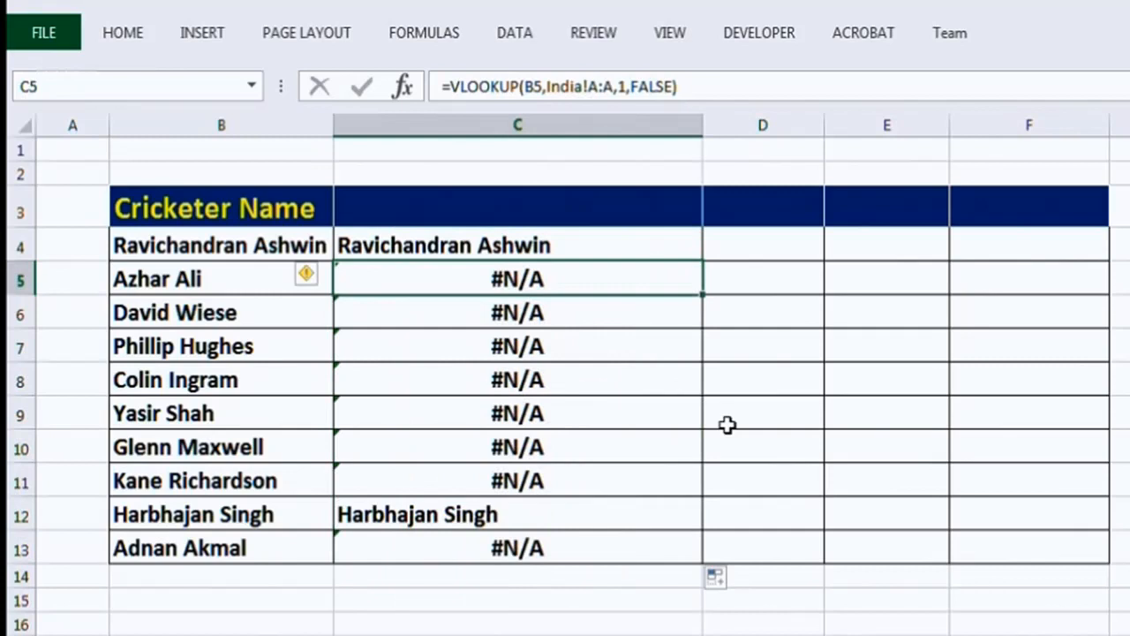
- Examine the lookup formulas and results in column C row by row against the names in column B
key("Up")
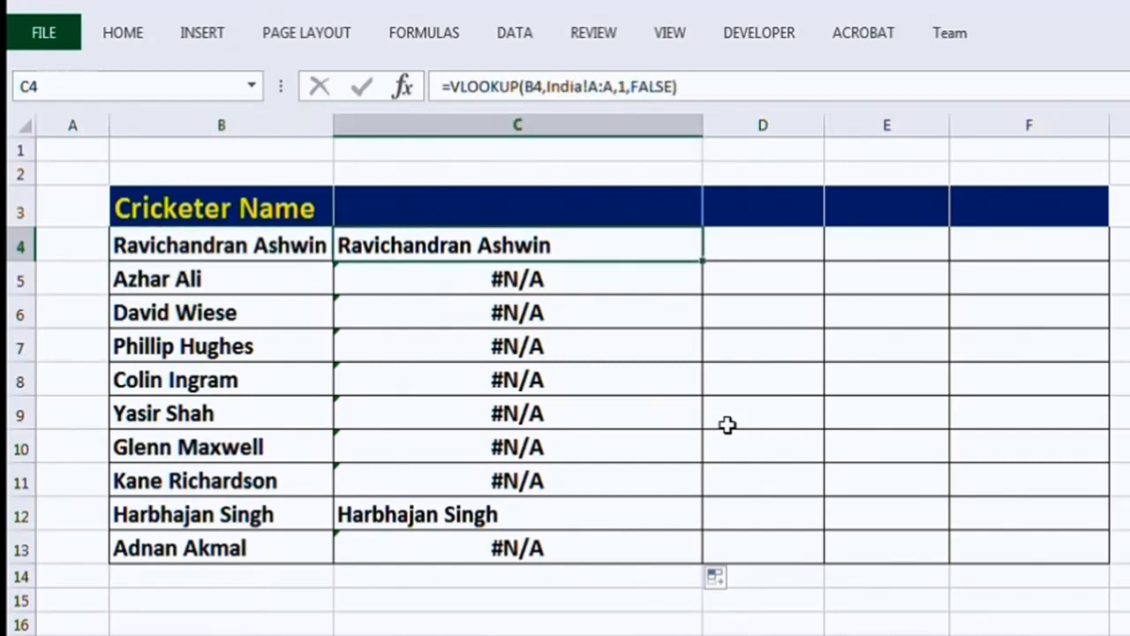
key("Down")
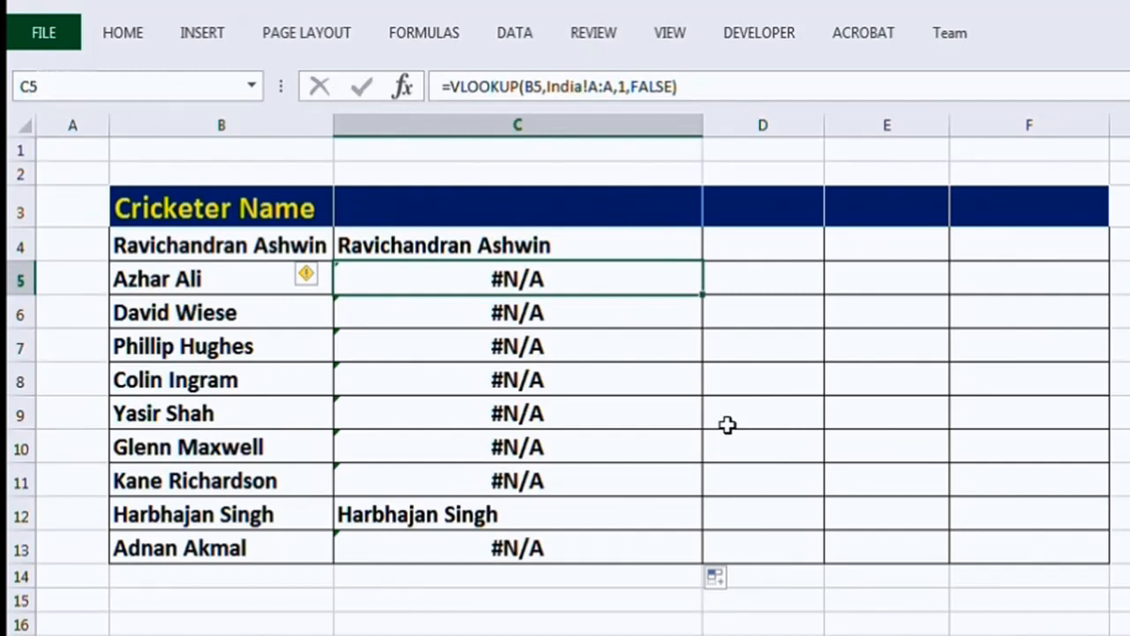
key("Down")
key("Down")
key("Down")
key("Down")
key("Down")
key("Down")
key("Down")
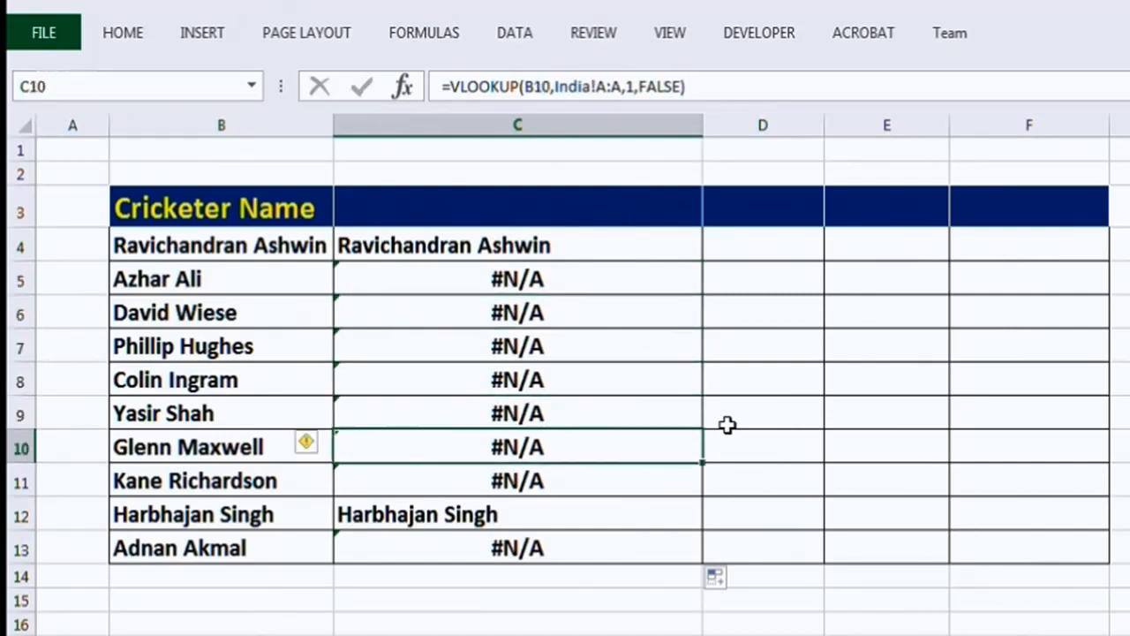
key("Left")
key("Right")
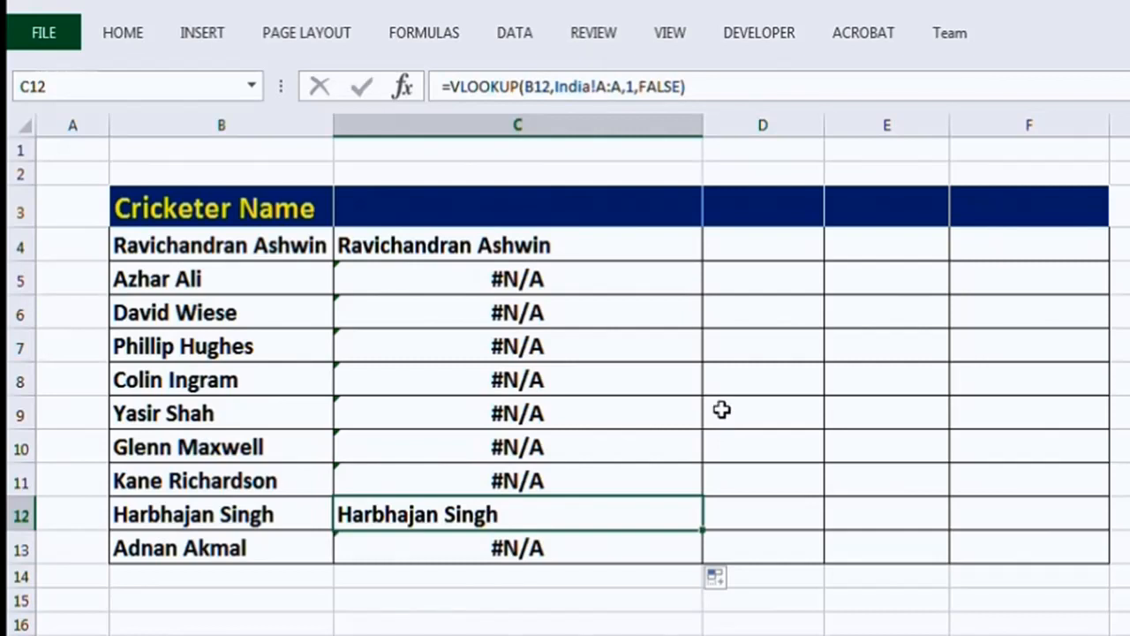
- Enter =ISERROR(C4) in D4 and fill the formula down through D13
left_click(752, 255)
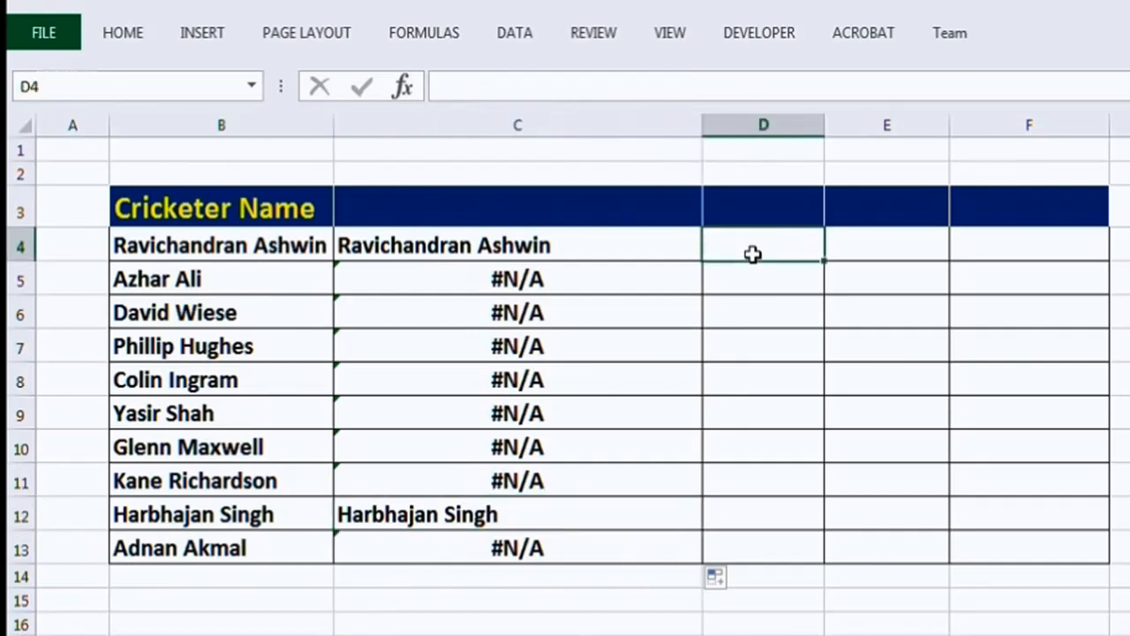
type("=isw")
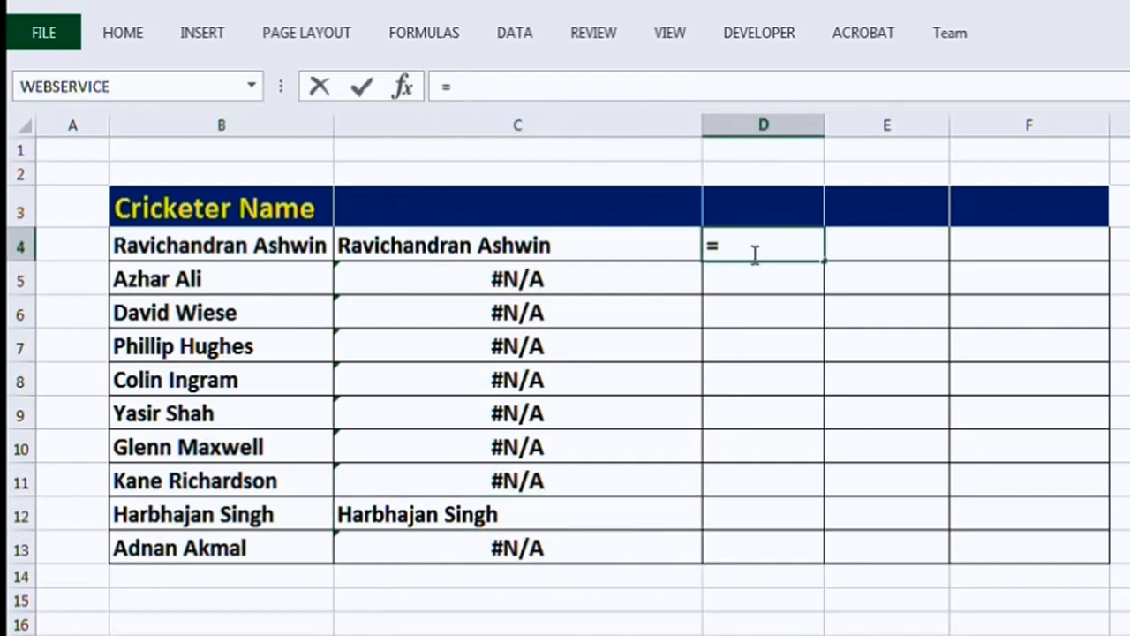
key("BackSpace")
key("BackSpace")
type("se")
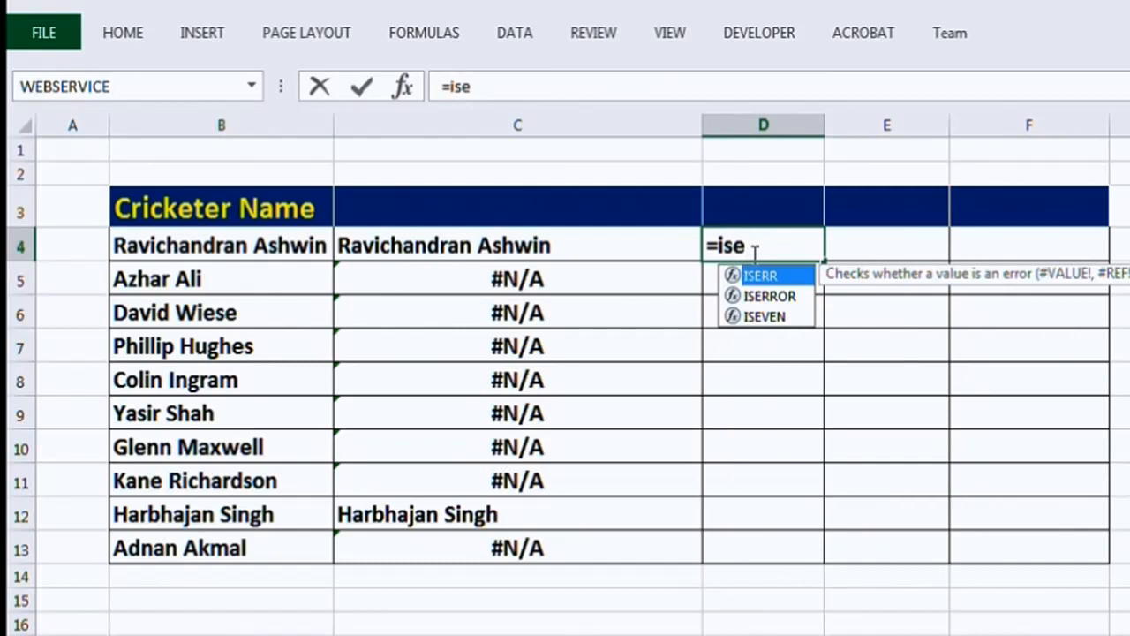
key("Down")
key("Tab")
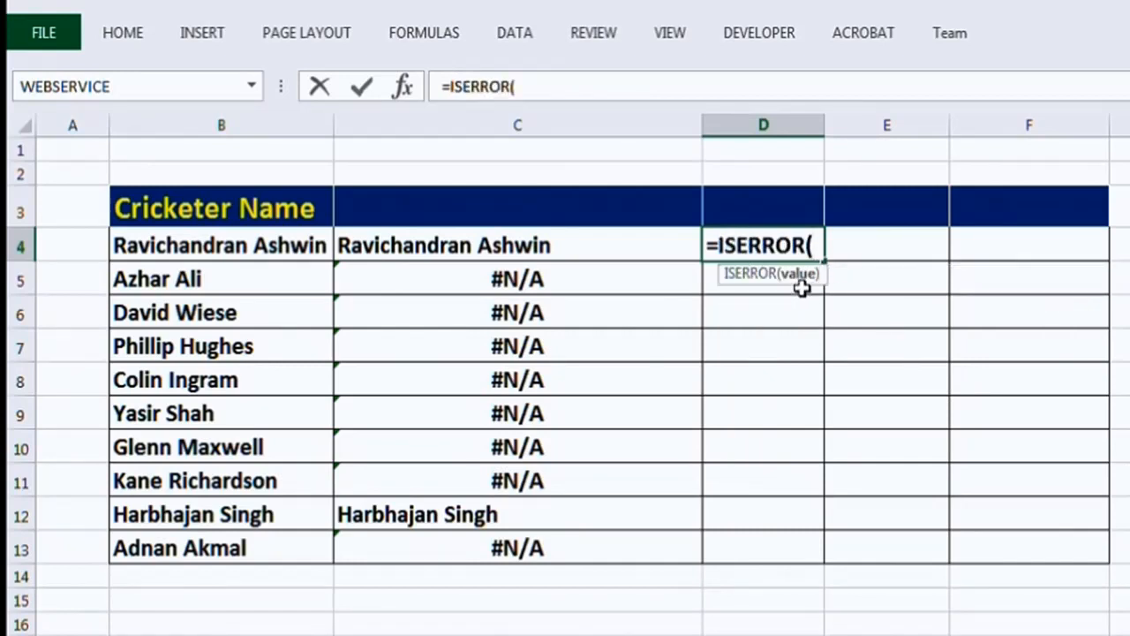
left_click(583, 247)
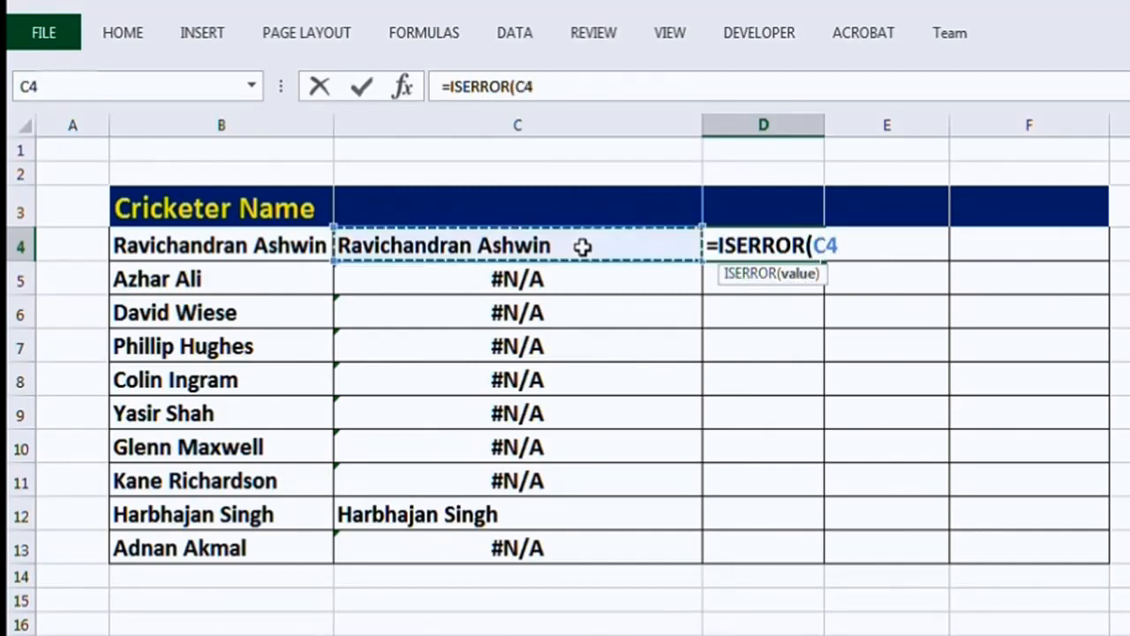
type(")")
key("Return")
key("Up")
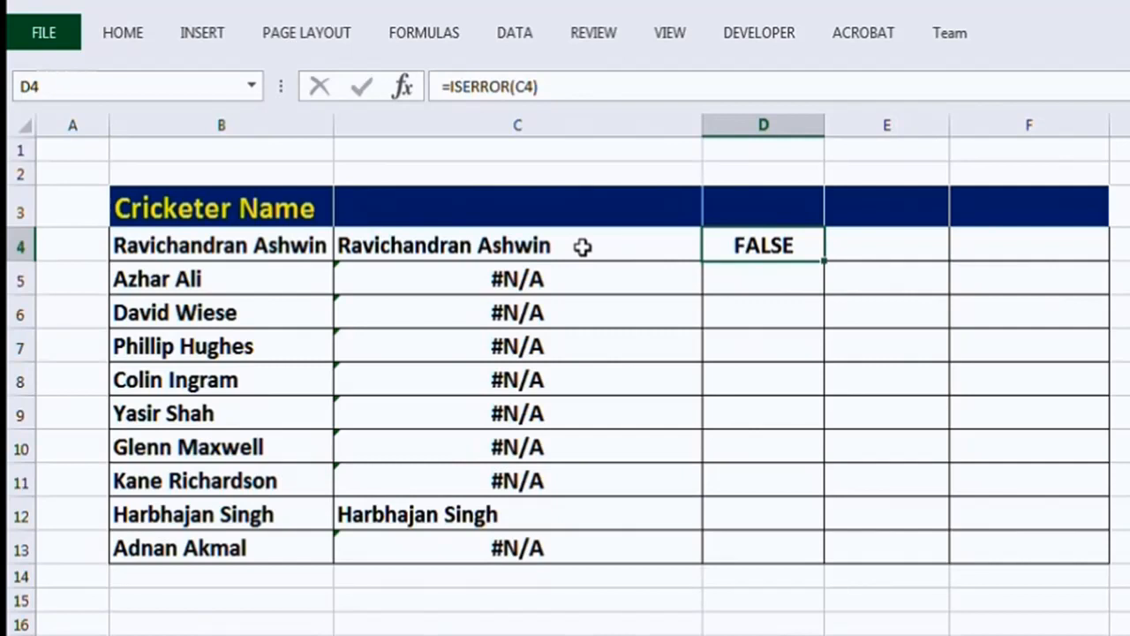
left_click_drag(823, 261, 829, 550)
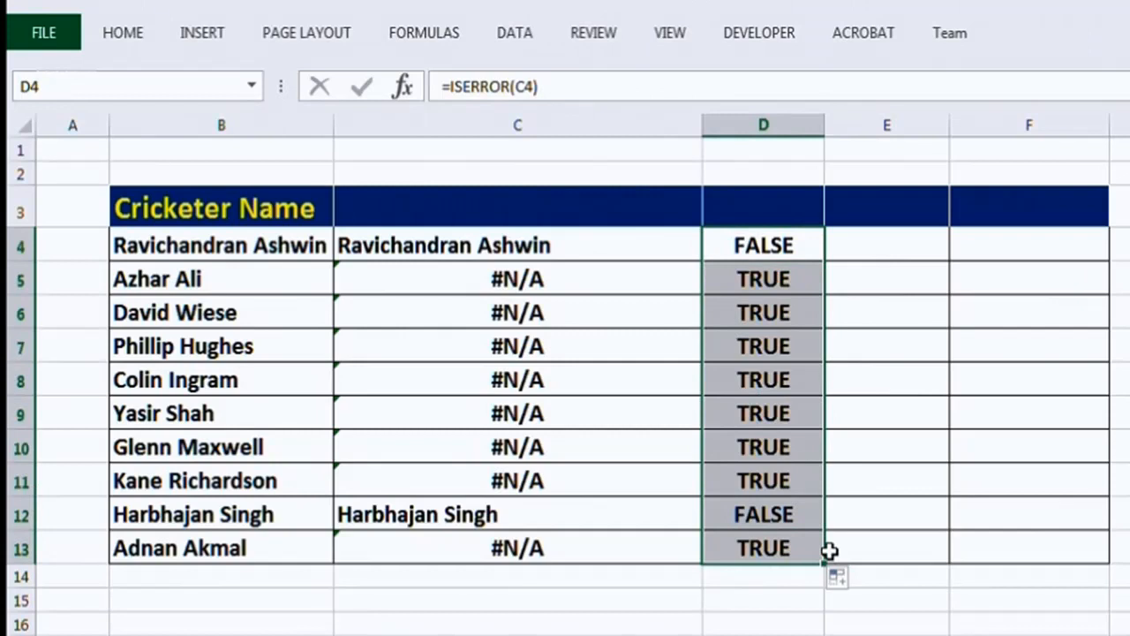
- Select D5:D11 to examine the ISERROR results beside the lookups in column C
left_click(756, 281)
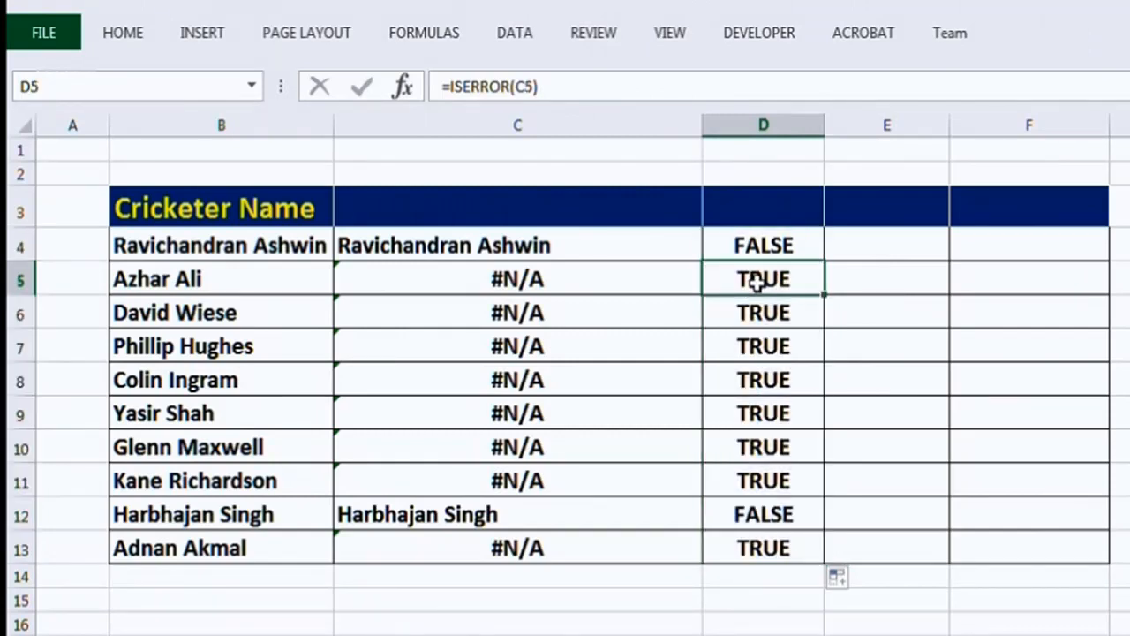
key("shift+Down")
key("shift+Down")
key("shift+Down")
key("shift+Down")
key("shift+Down")
key("shift+Down")
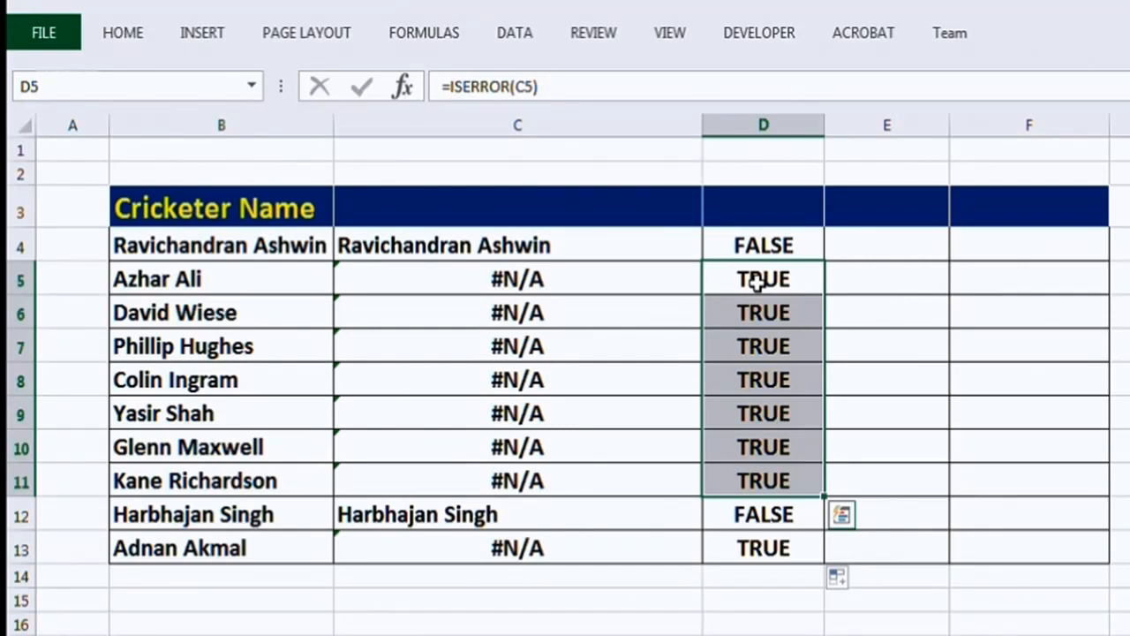
- Clear the ISERROR formulas from D4:D13
key("Up")
key("Up")
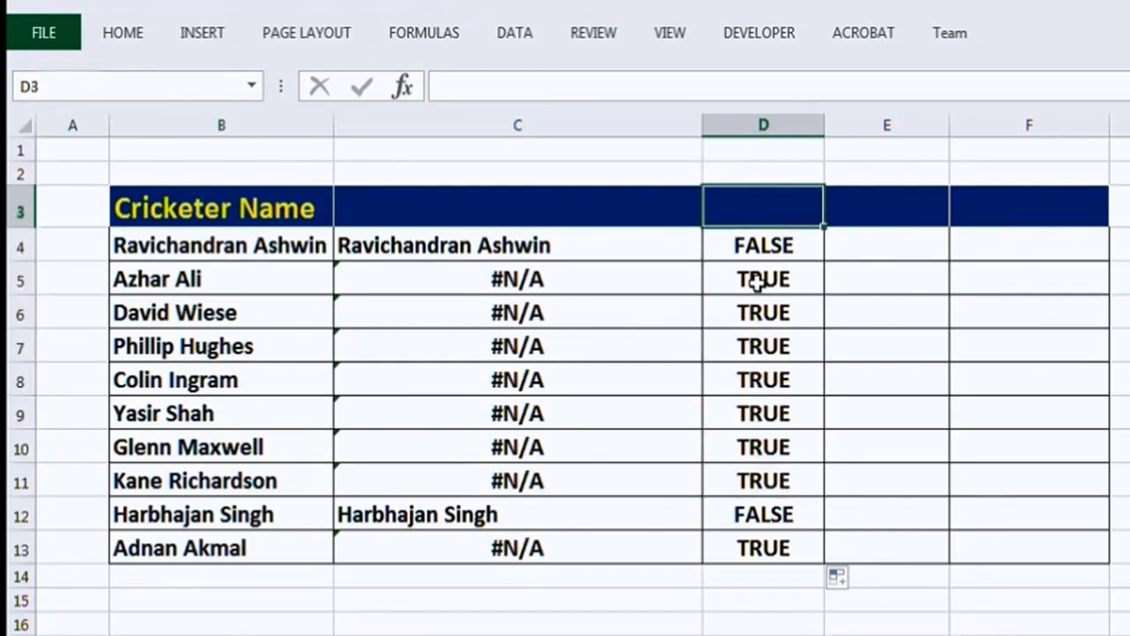
key("Down")
key("ctrl+shift+Down")
key("Delete")
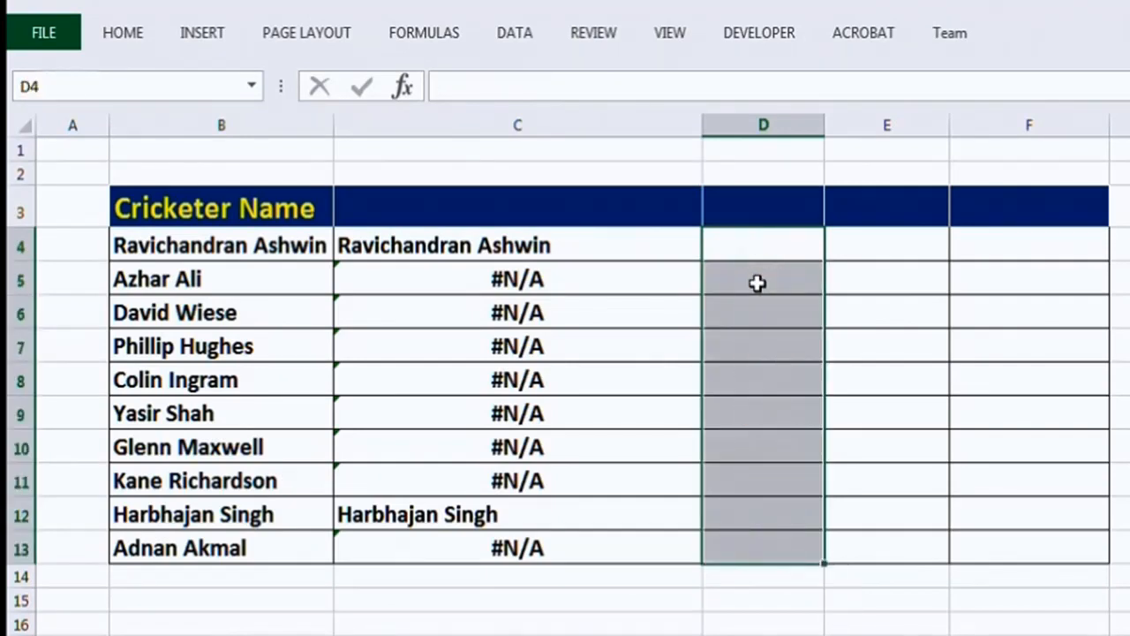
- Examine the table_array argument India!A:A within the VLOOKUP formula in C4, leaving the formula as it is
key("Left")
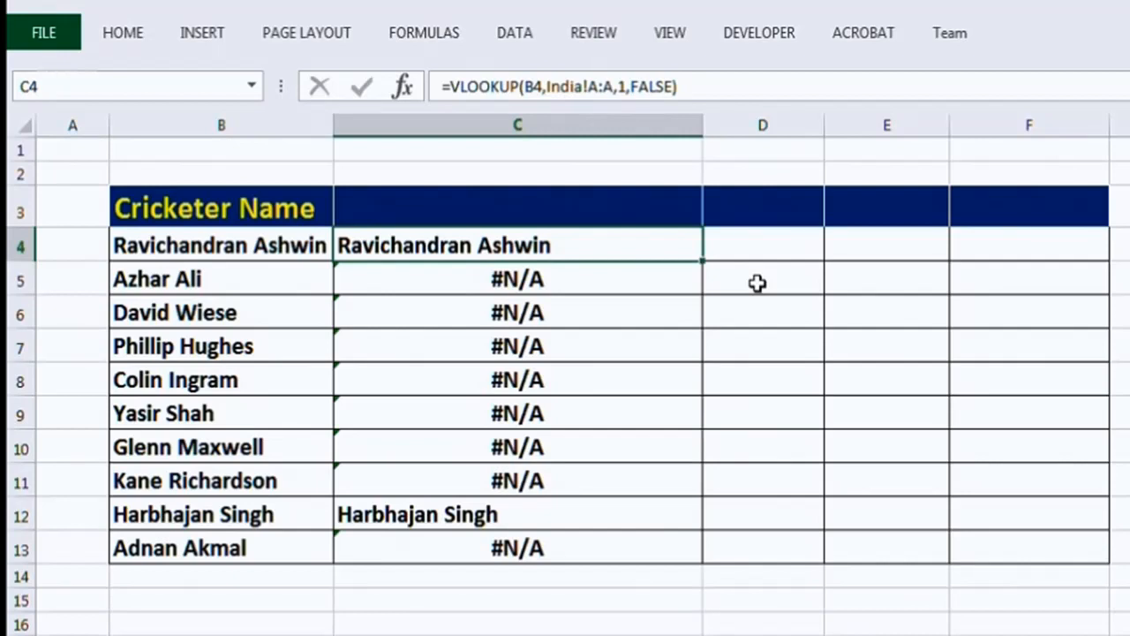
left_click(566, 84)
key("Left")
key("Left")
key("Left")
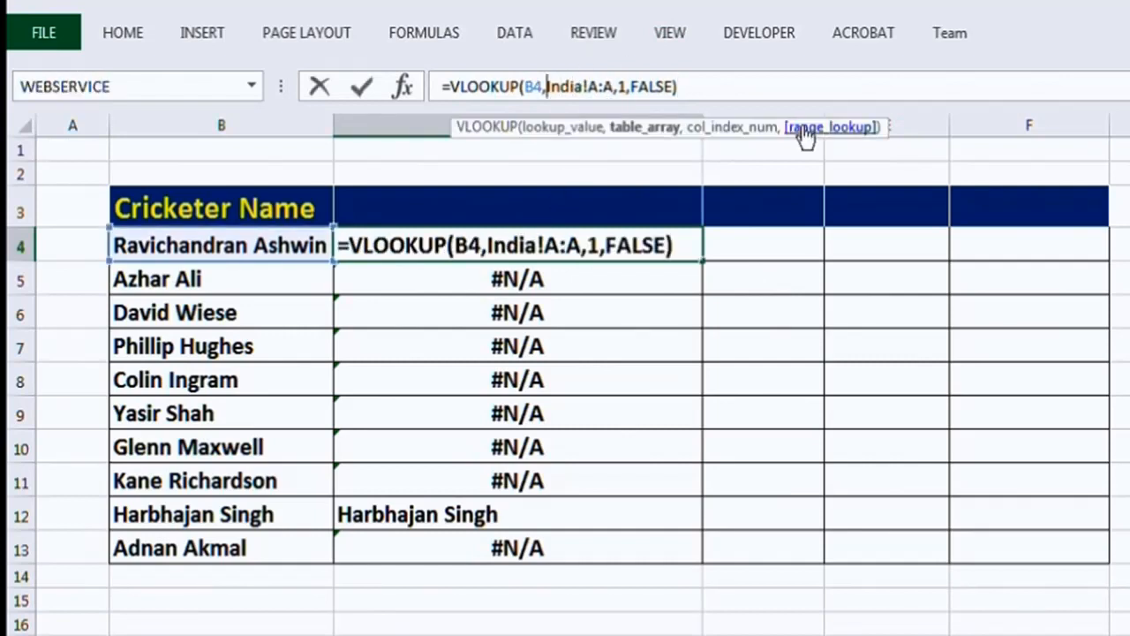
key("shift+Right")
key("shift+Right")
key("shift+Right")
key("shift+Right")
key("shift+Right")
key("shift+Right")
key("shift+Right")
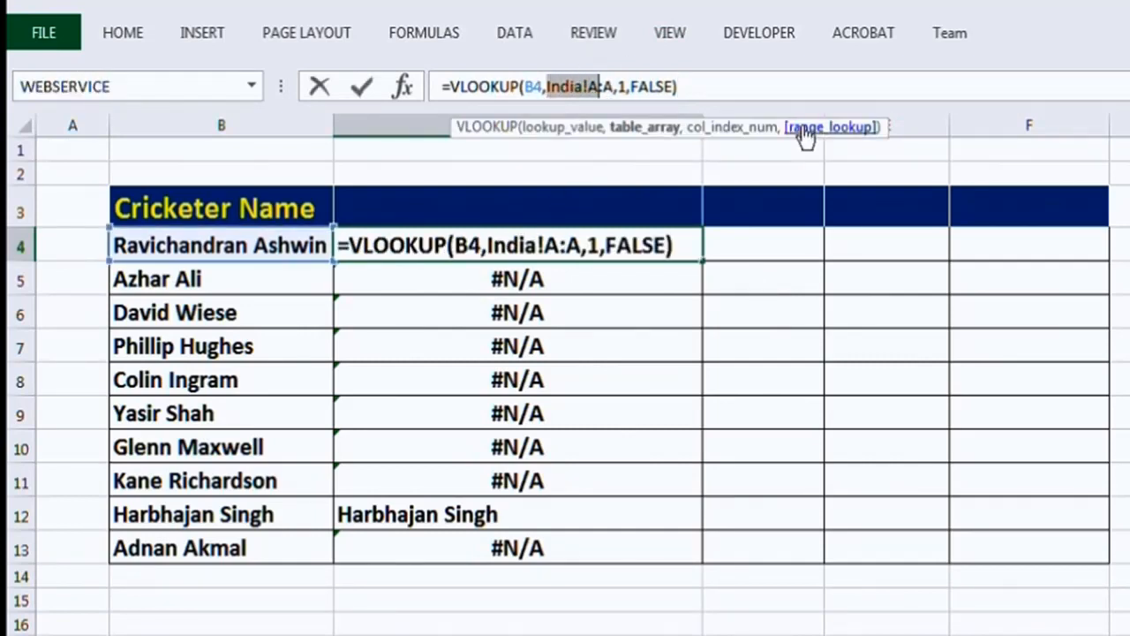
key("shift+Right")
key("shift+Right")
key("ctrl+Return")
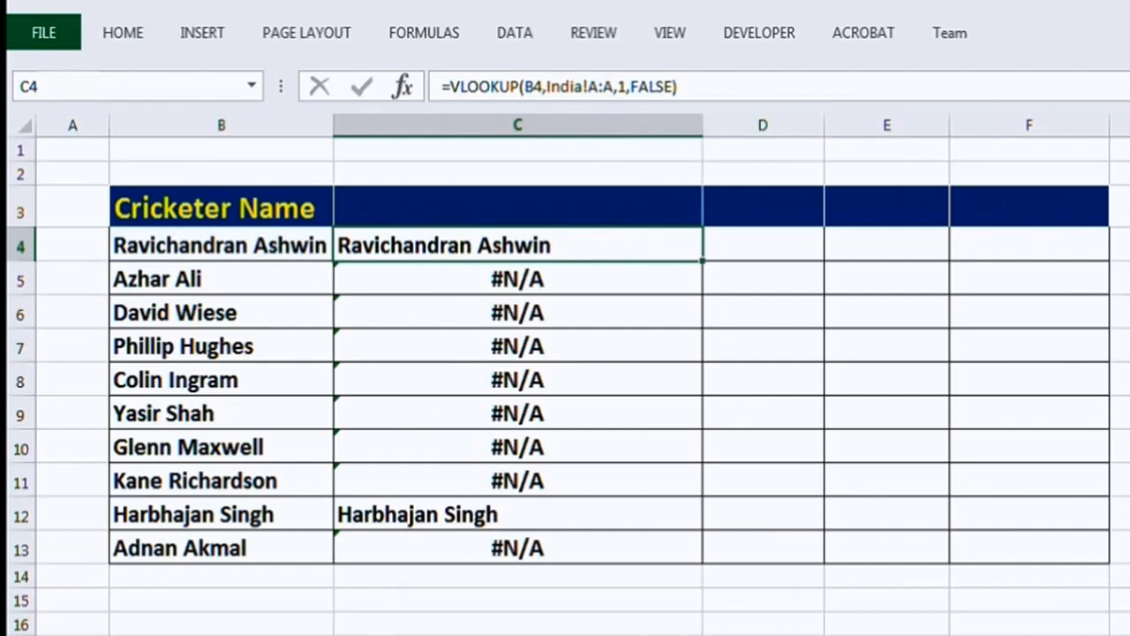
- On the India sheet, define the workbook-scoped name India referring to all of column A, =India!$A:$A
left_click(220, 588)
left_click(187, 225)
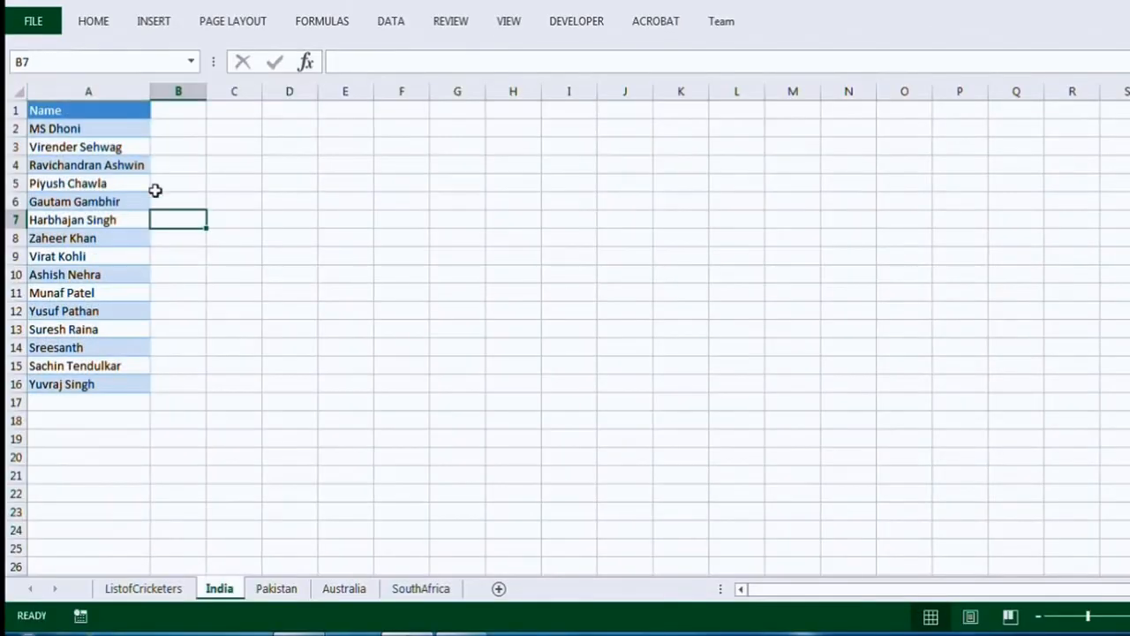
left_click(117, 124)
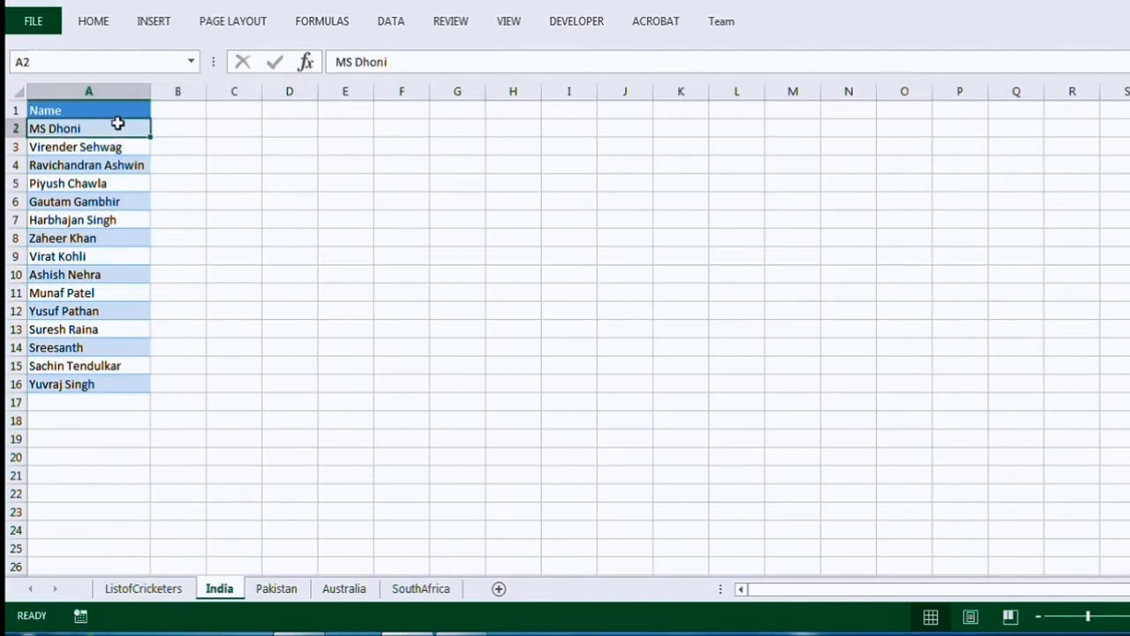
left_click(103, 29)
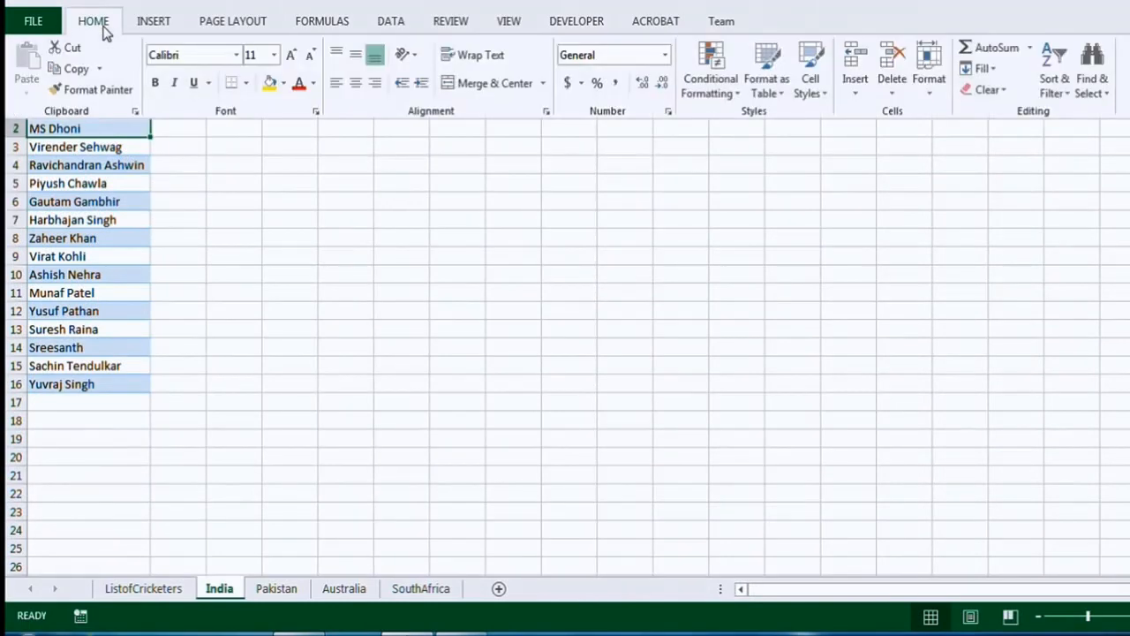
left_click(335, 25)
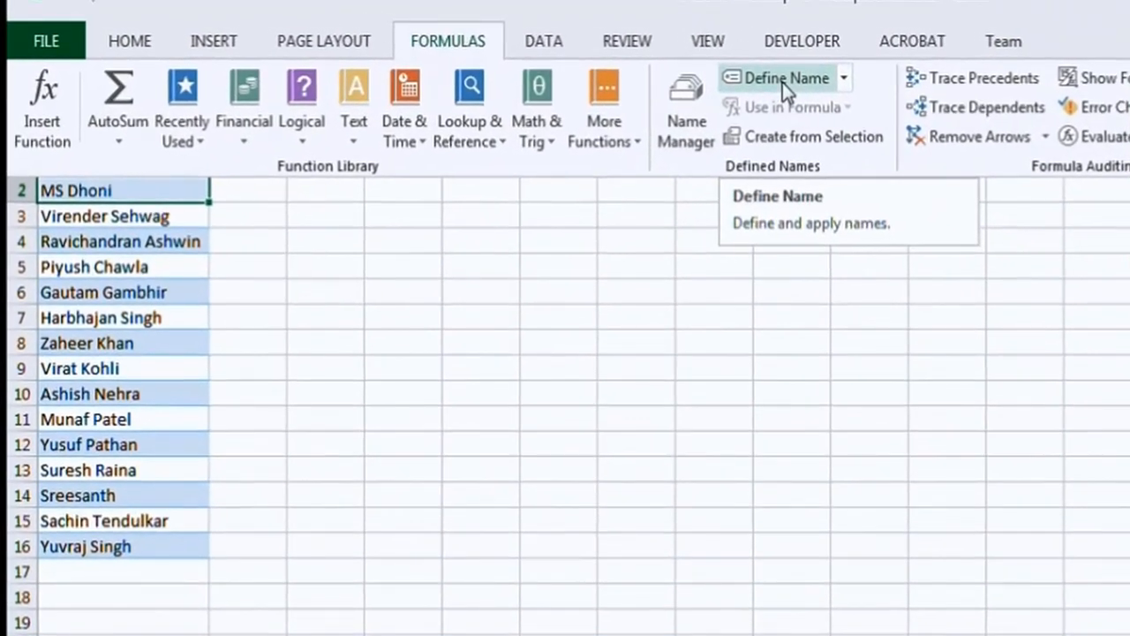
left_click(782, 82)
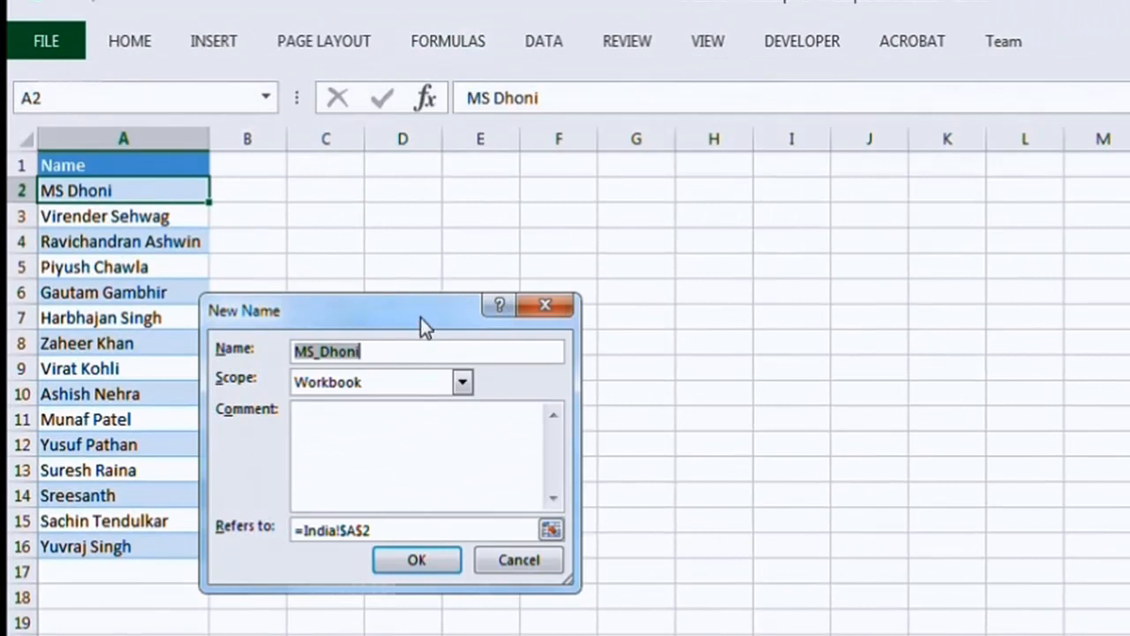
left_click_drag(420, 317, 597, 316)
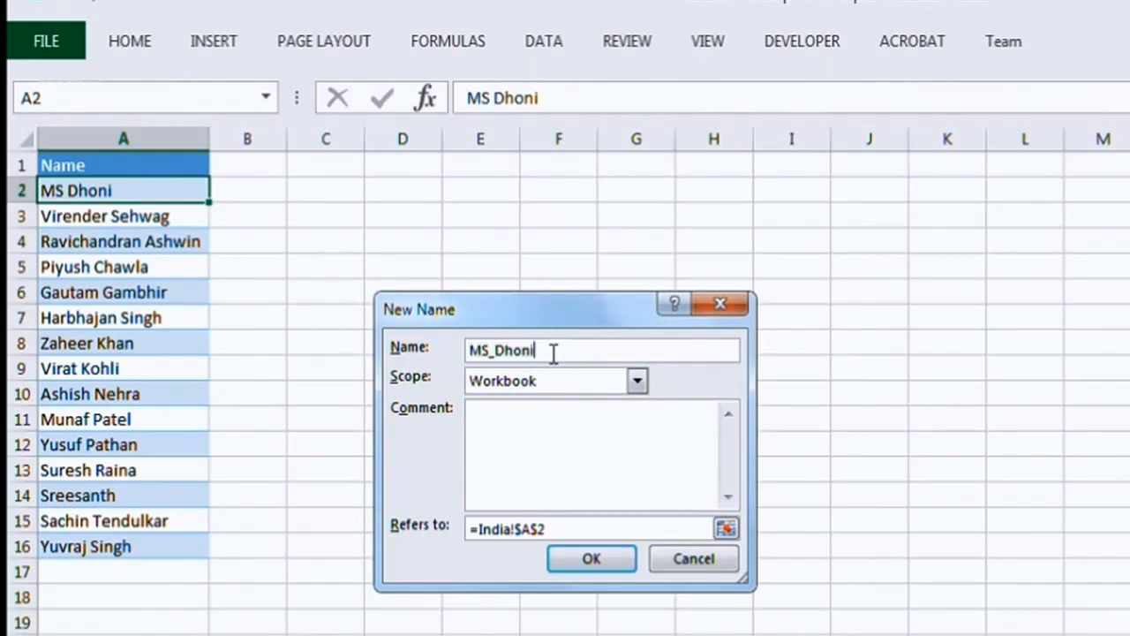
type("India")
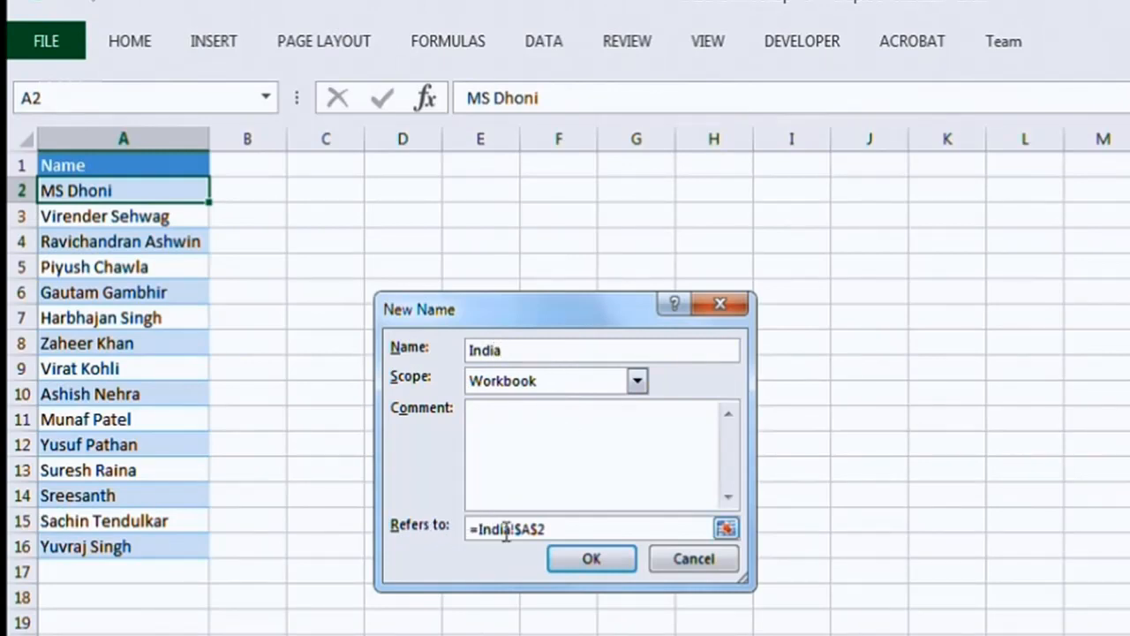
left_click(601, 527)
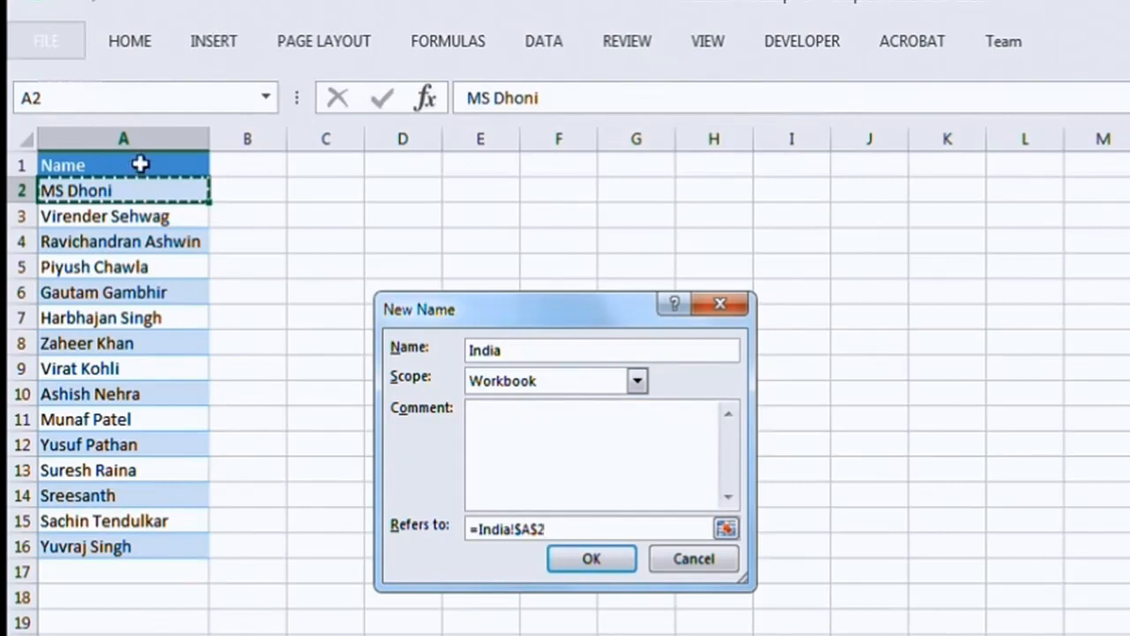
left_click(134, 140)
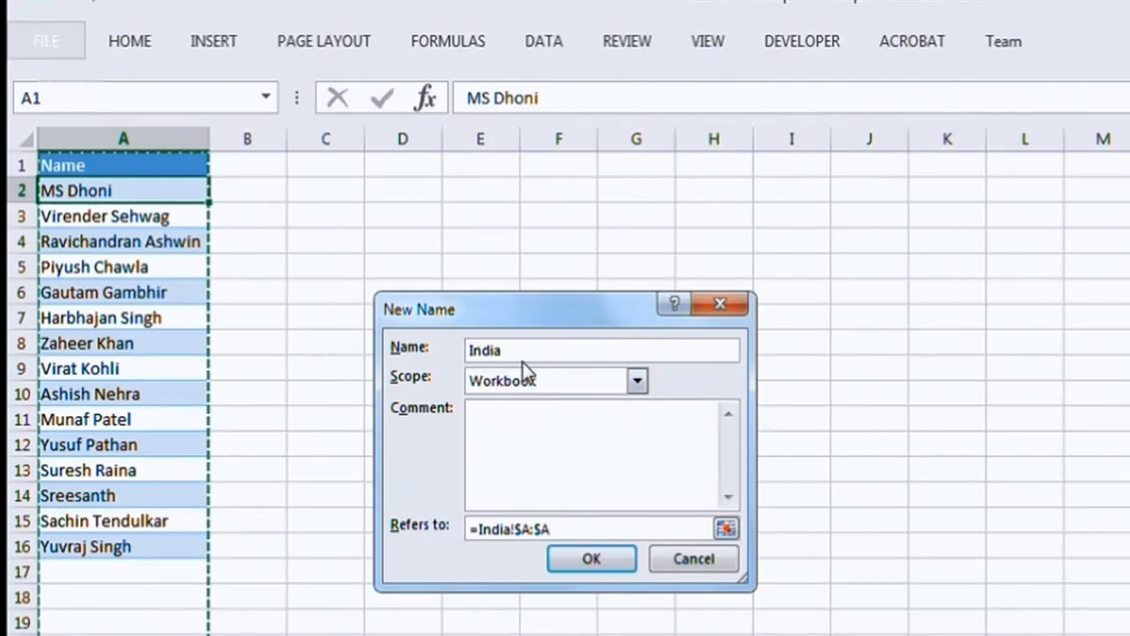
left_click(585, 558)
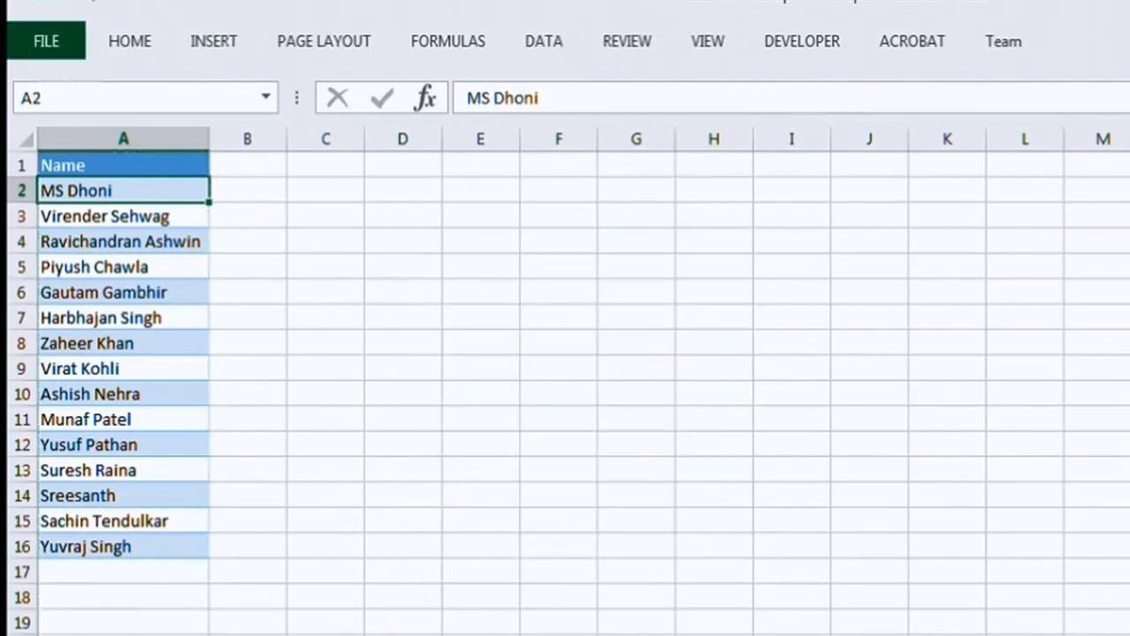
- On the Pakistan sheet, define the workbook-scoped name Pakistan referring to =Pakistan!$A:$A
key("ctrl+Page_Down")
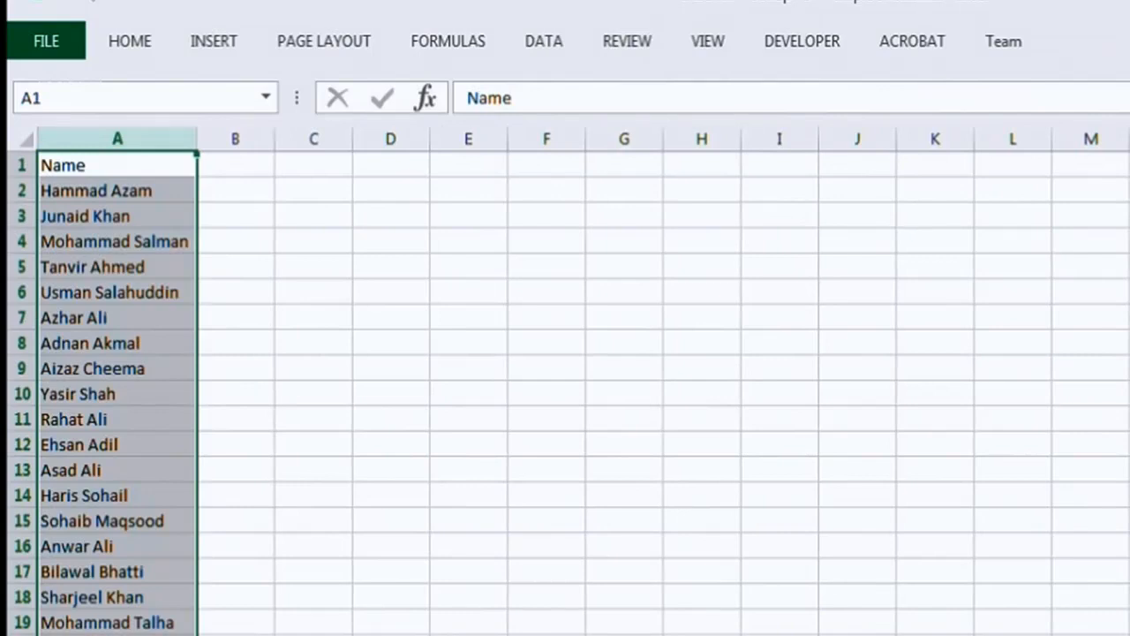
left_click(443, 44)
left_click(780, 78)
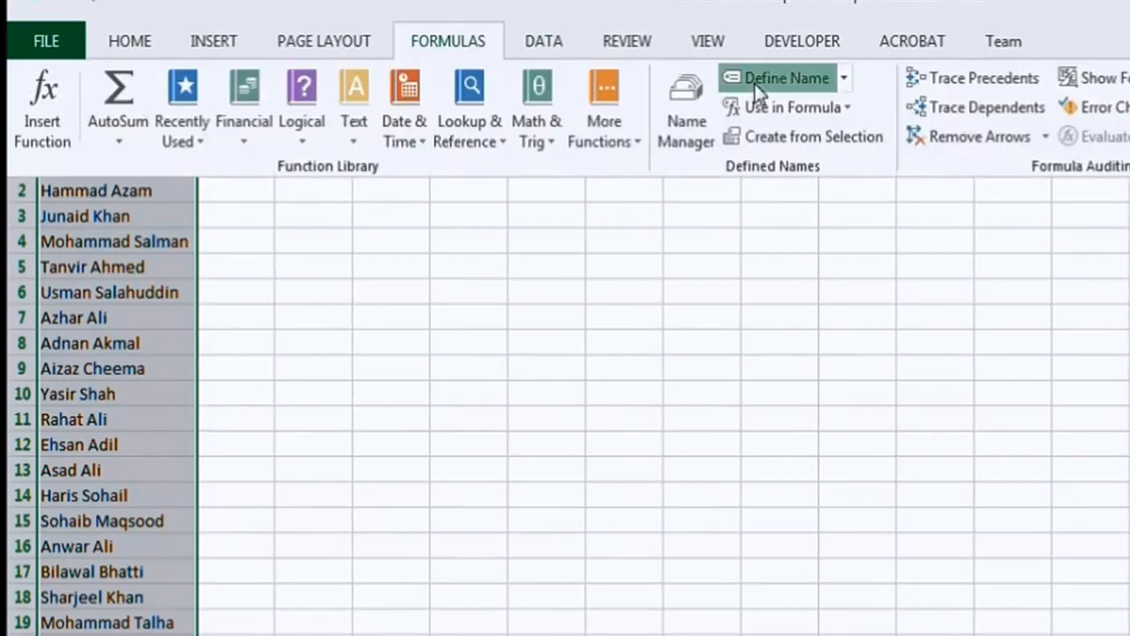
type("P")
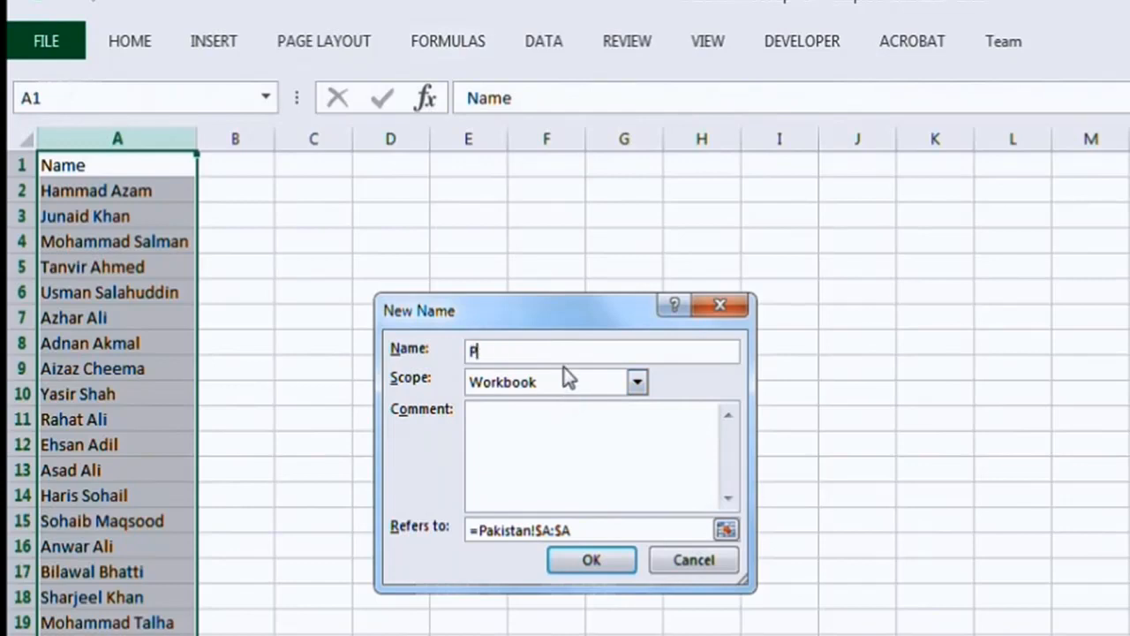
type("akistan")
left_click(594, 530)
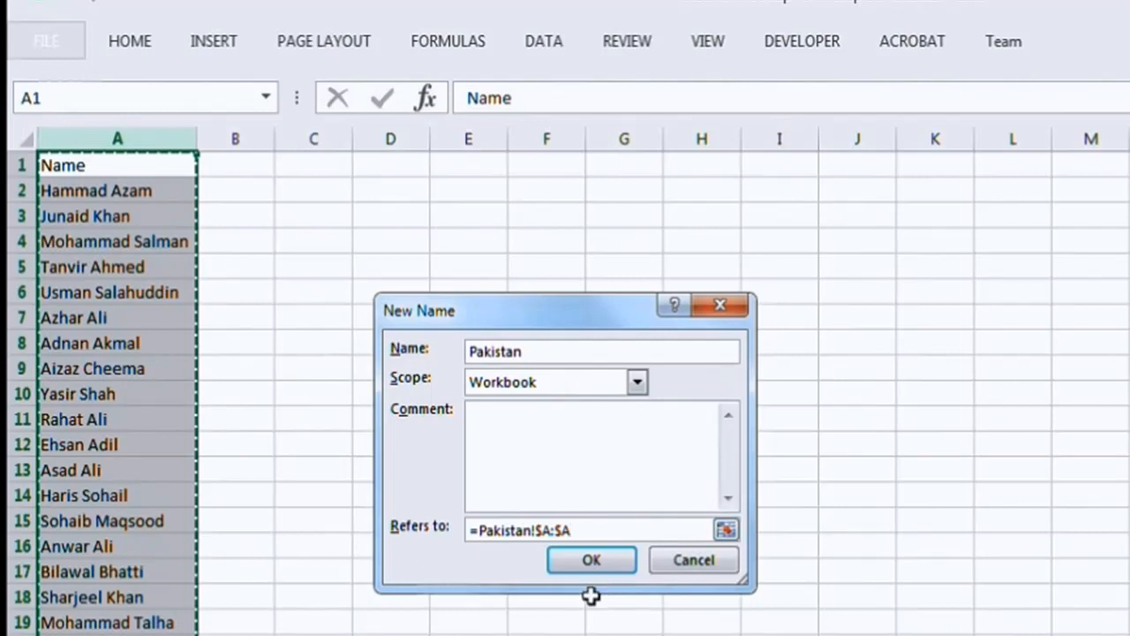
left_click(587, 561)
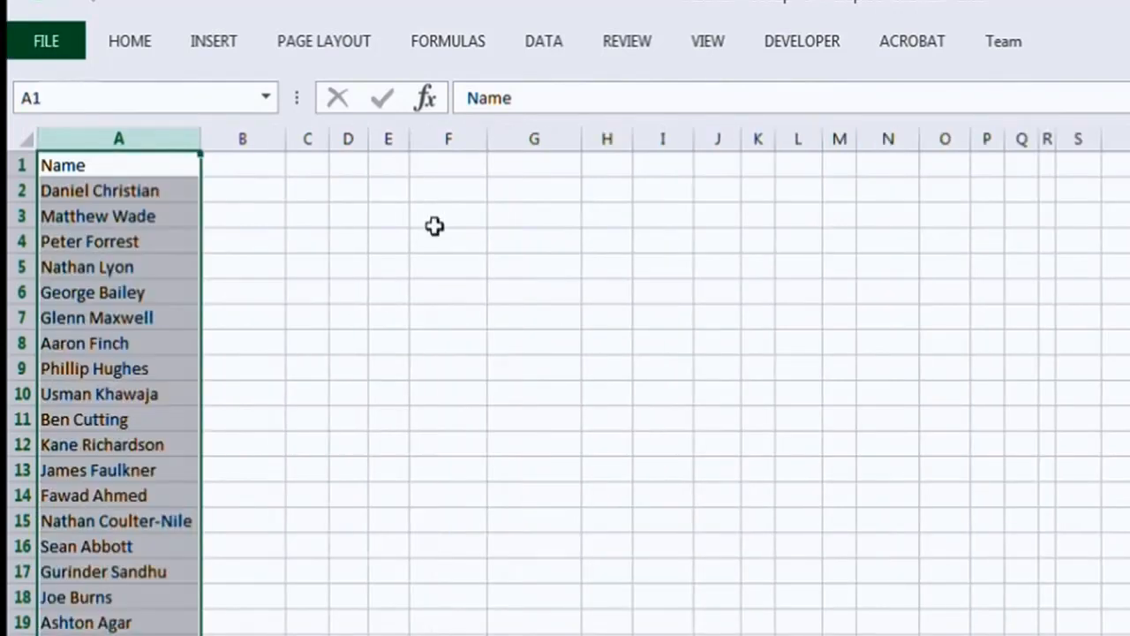
- Define the workbook-scoped name Australia for column A of the Australia sheet, referring to =Australia!$A:$A
left_click(428, 40)
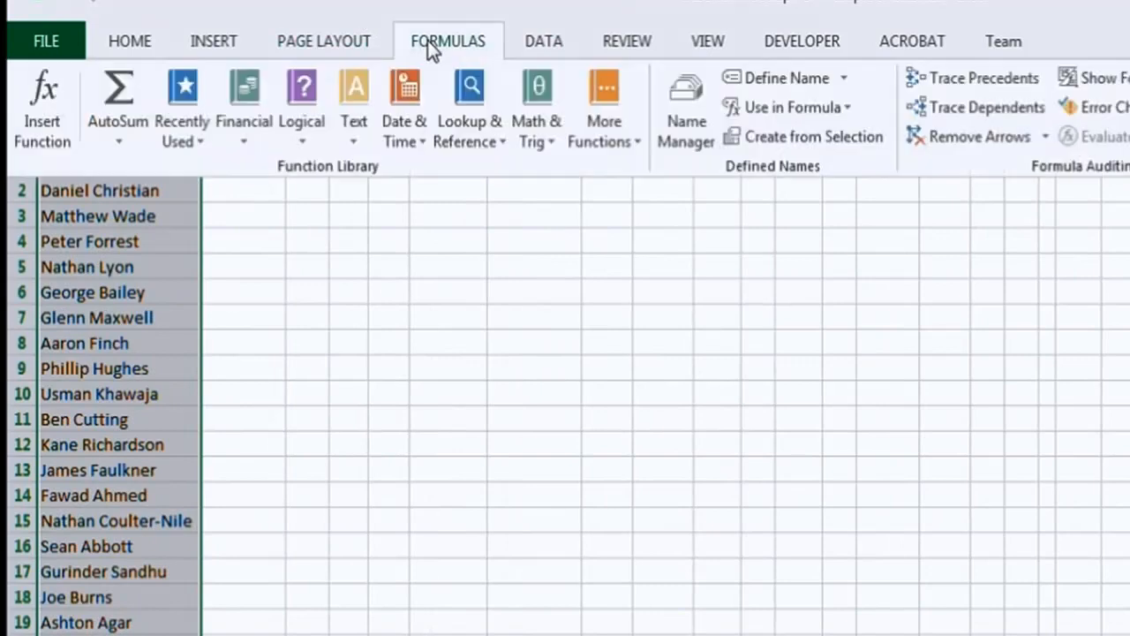
left_click(806, 79)
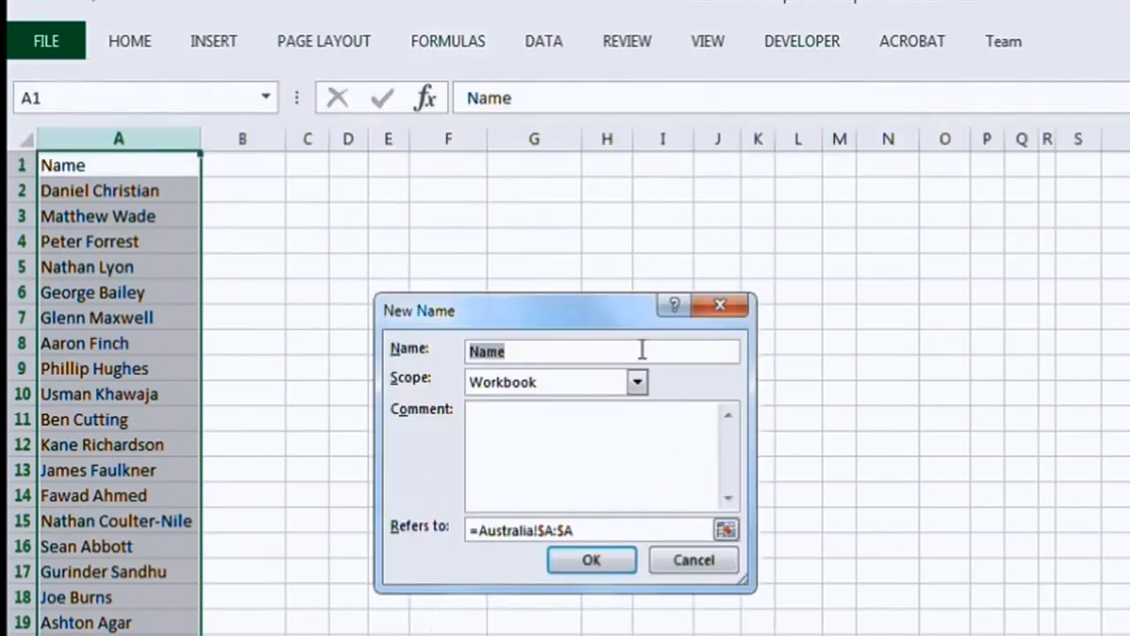
type("Australia")
key("Tab")
key("Tab")
key("Tab")
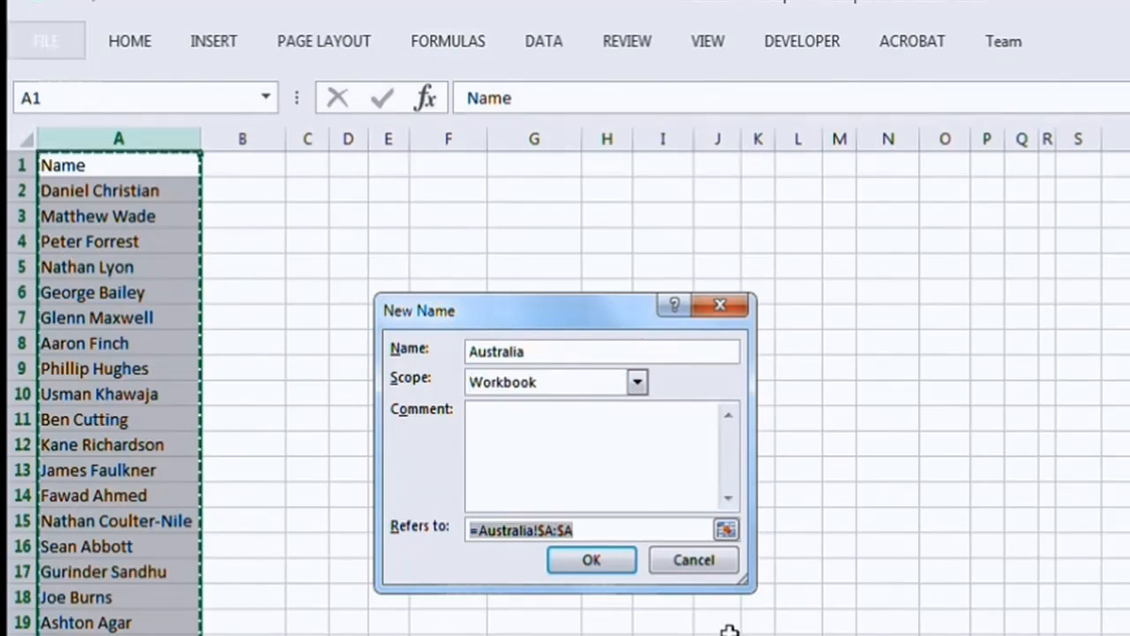
left_click(614, 569)
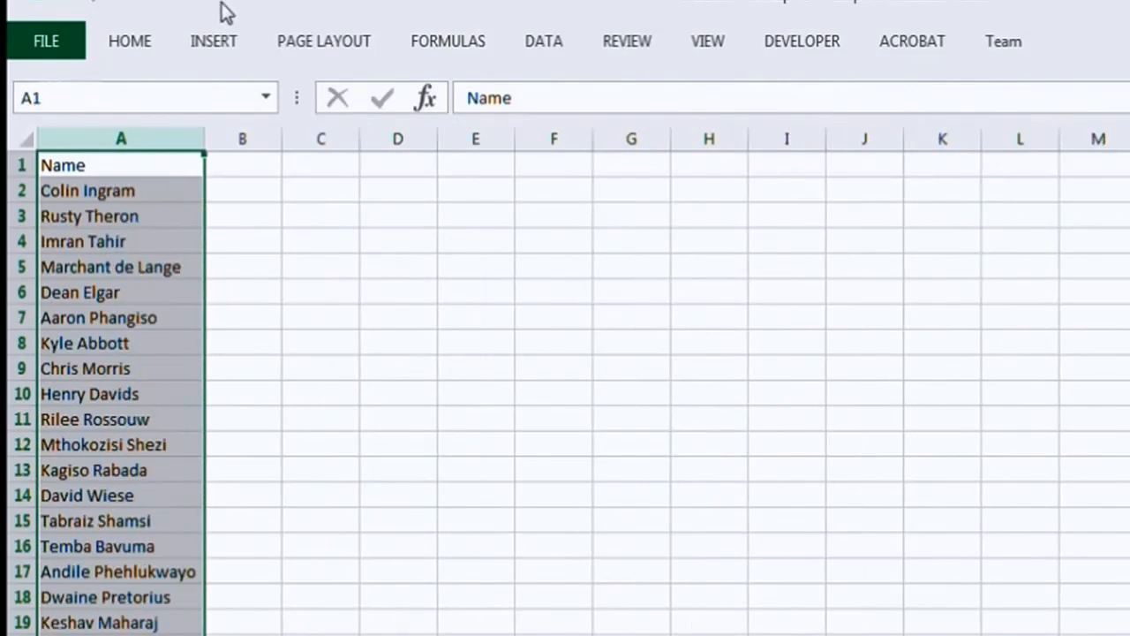
- Define the workbook-scoped name SouthAfrica for column A of the SouthAfrica sheet, referring to =SouthAfrica!$A:$A
left_click(433, 41)
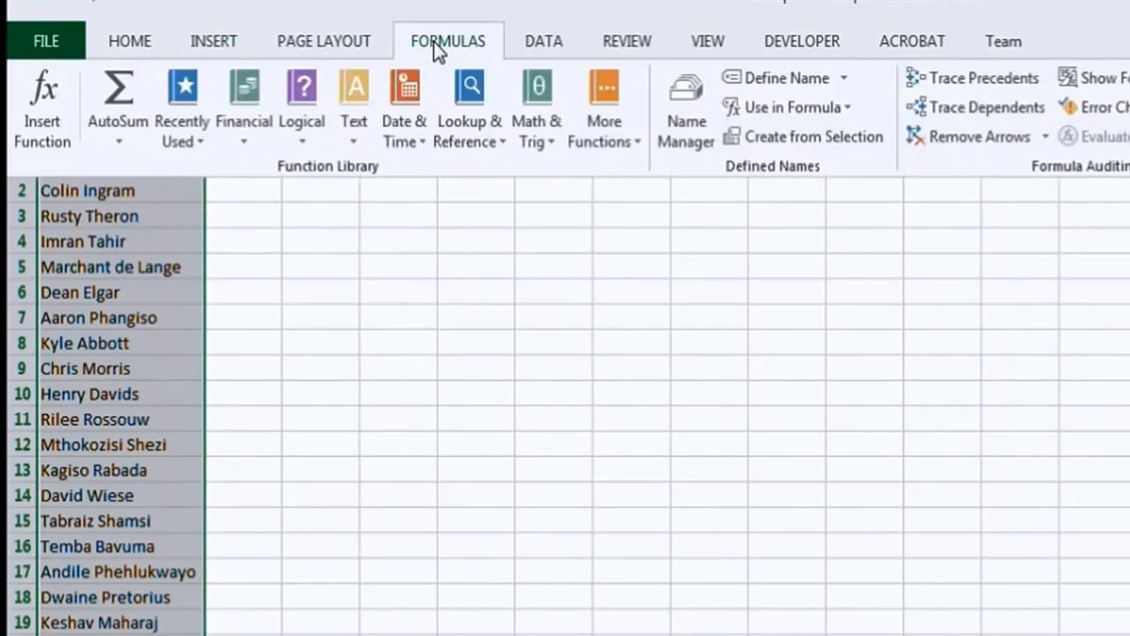
left_click(773, 82)
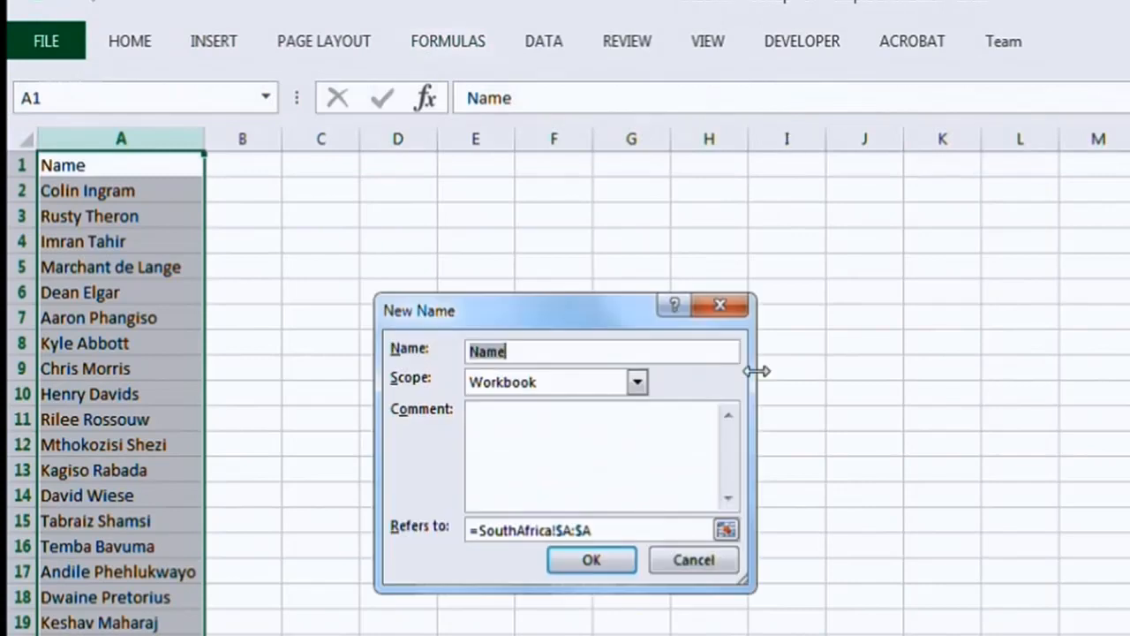
type("SouthA")
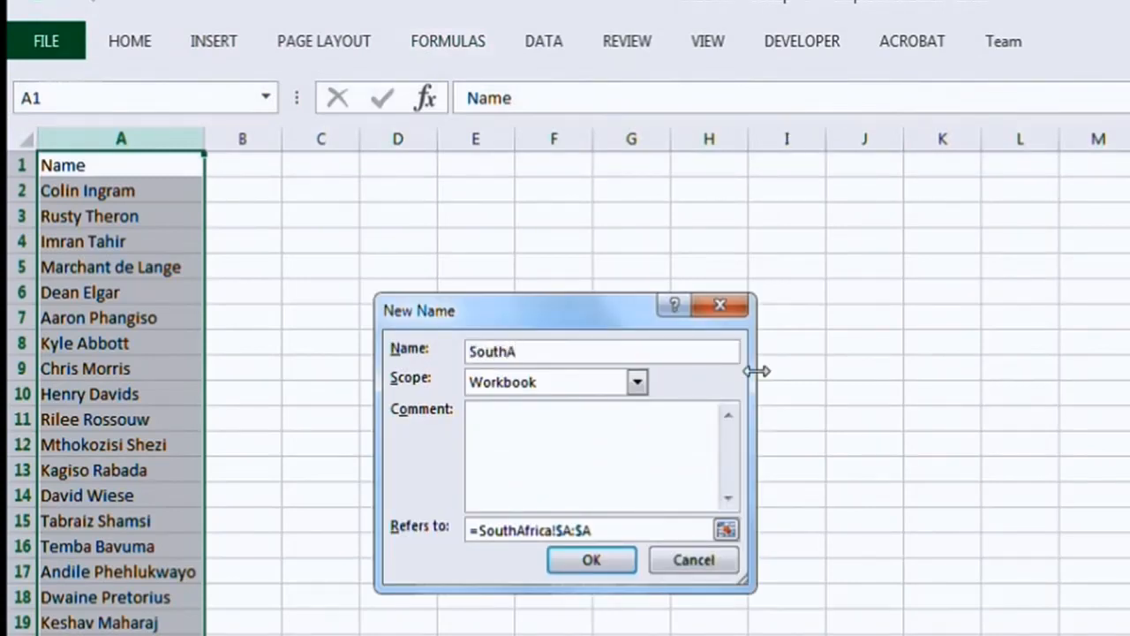
type("frica")
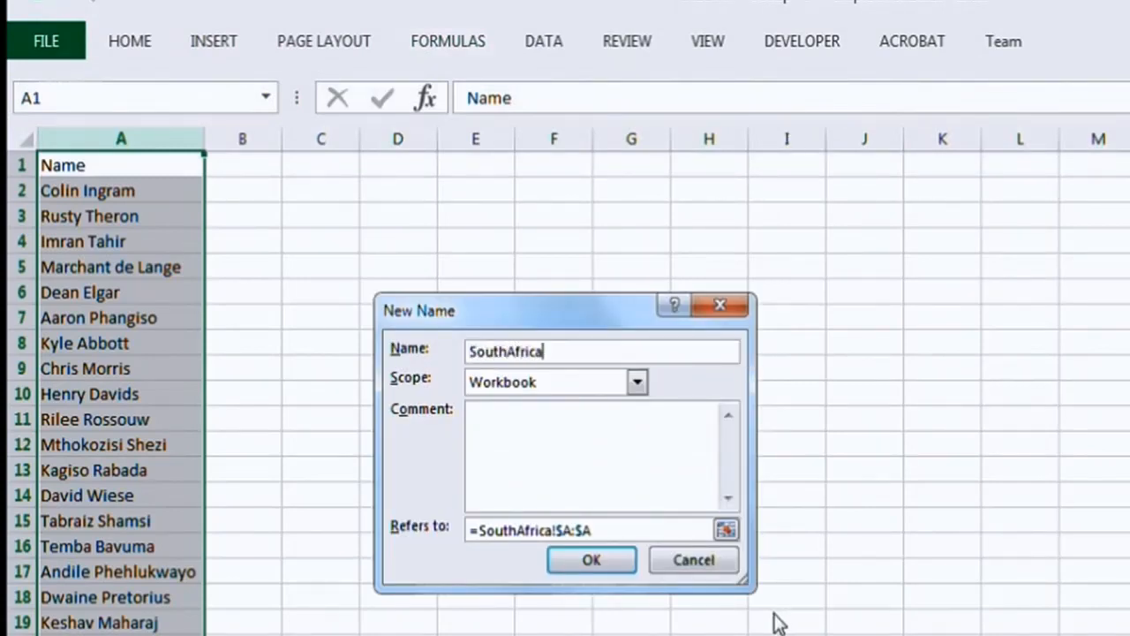
left_click(651, 528)
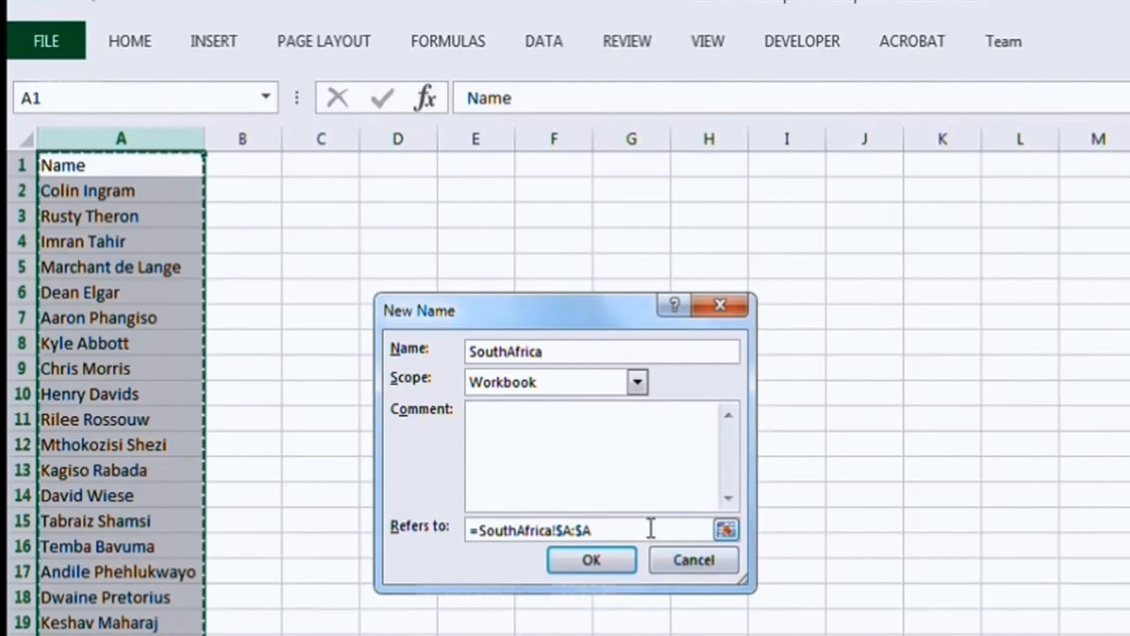
left_click(593, 559)
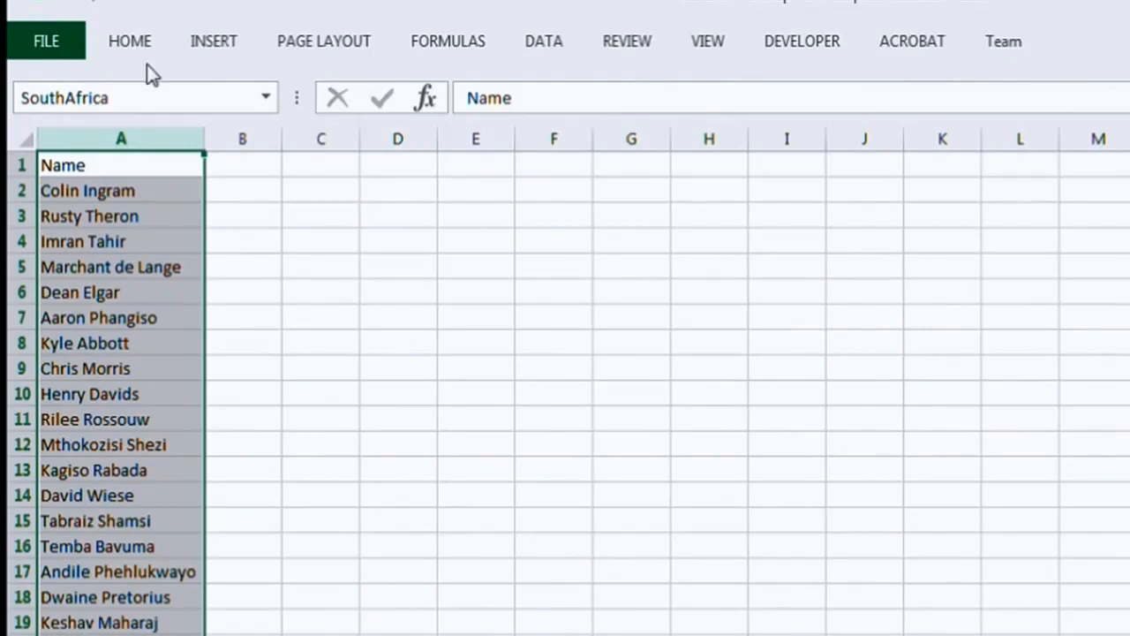
- Open the Name Manager and examine the defined country names and their references, selecting the India entry
left_click(448, 44)
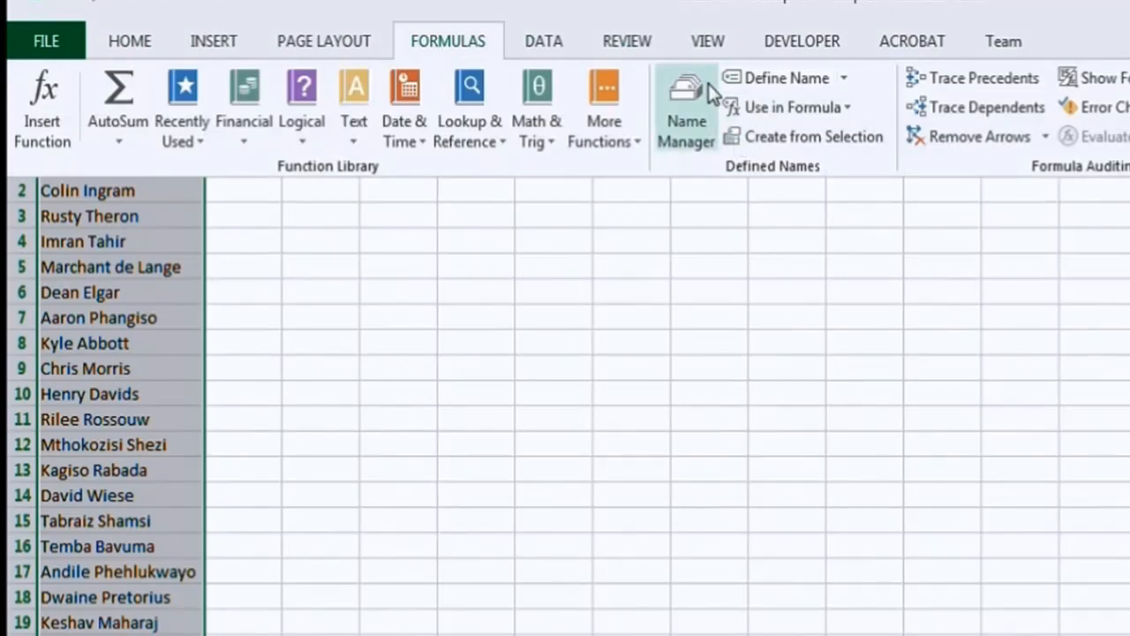
left_click(688, 107)
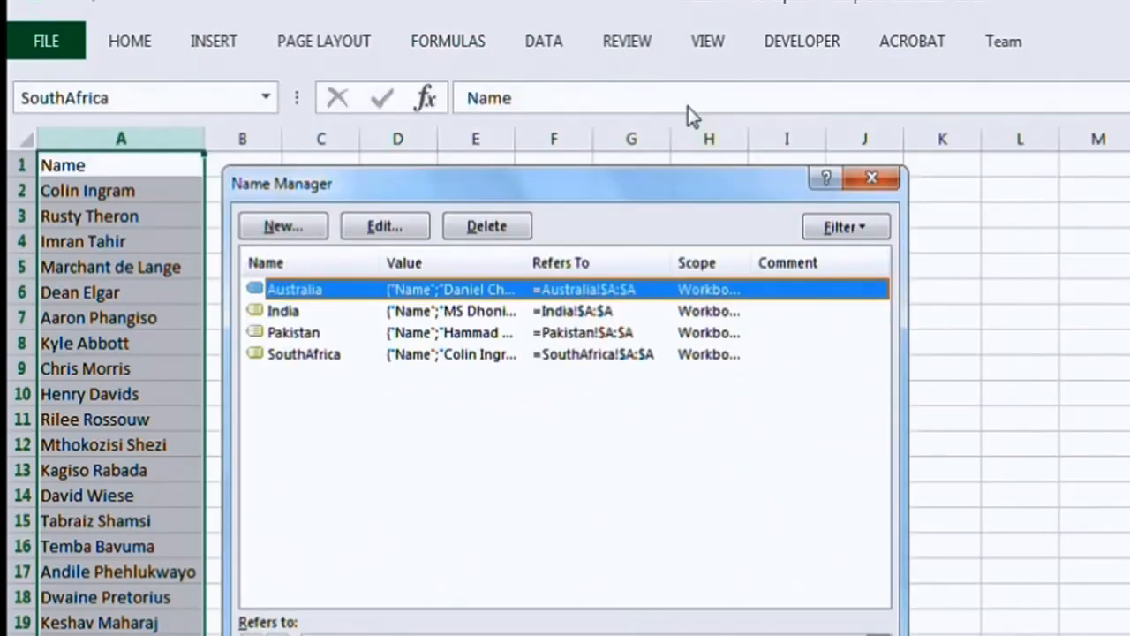
left_click_drag(668, 194, 872, 204)
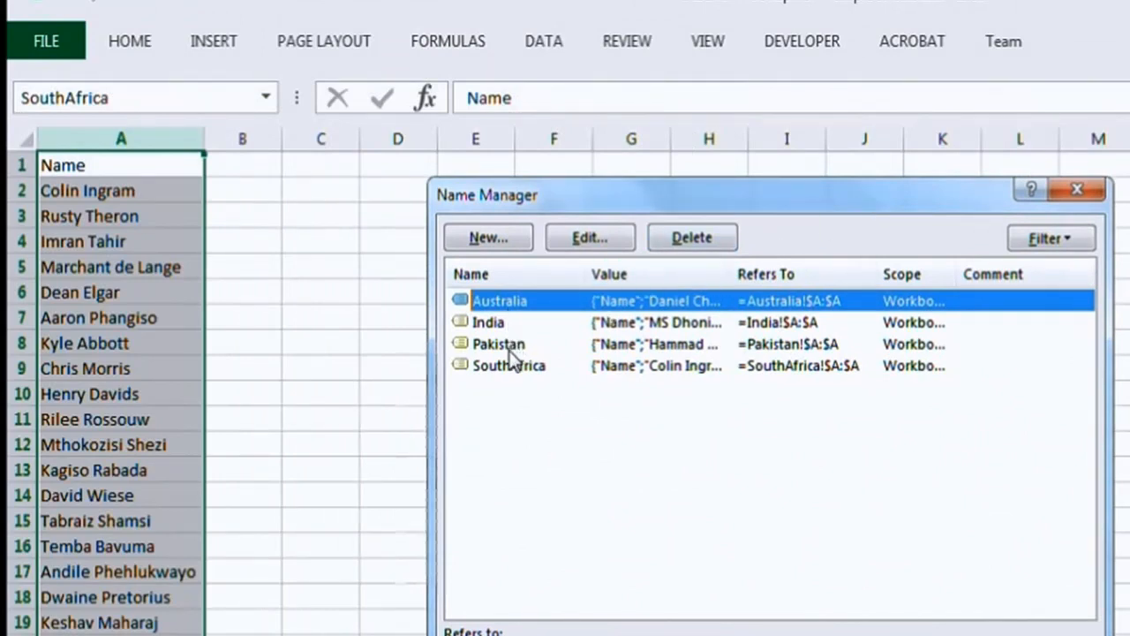
left_click(508, 324)
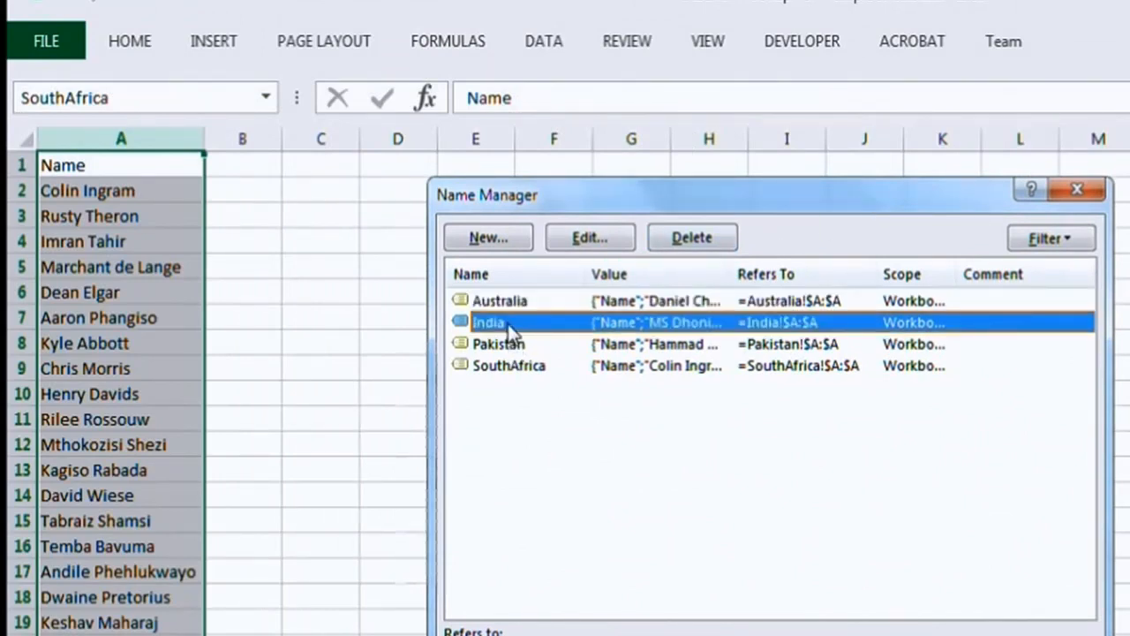
- Widen the Value column in the Name Manager and examine each country name's values and reference, closing the dialog when done
key("Down")
key("Down")
key("Up")
key("Up")
key("Up")
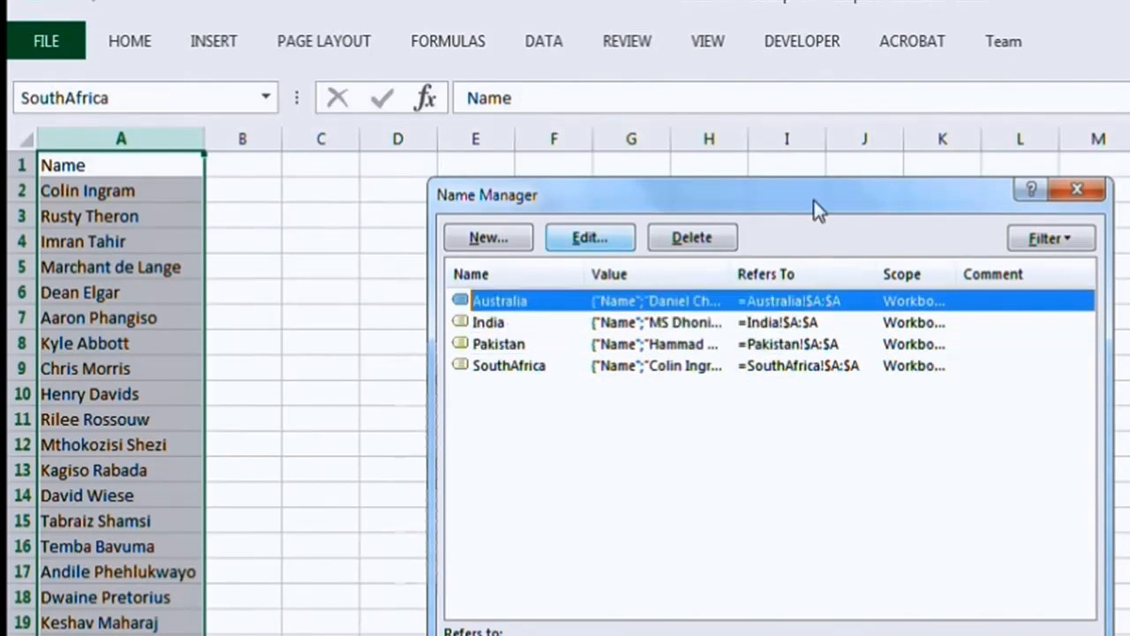
left_click_drag(732, 273, 903, 278)
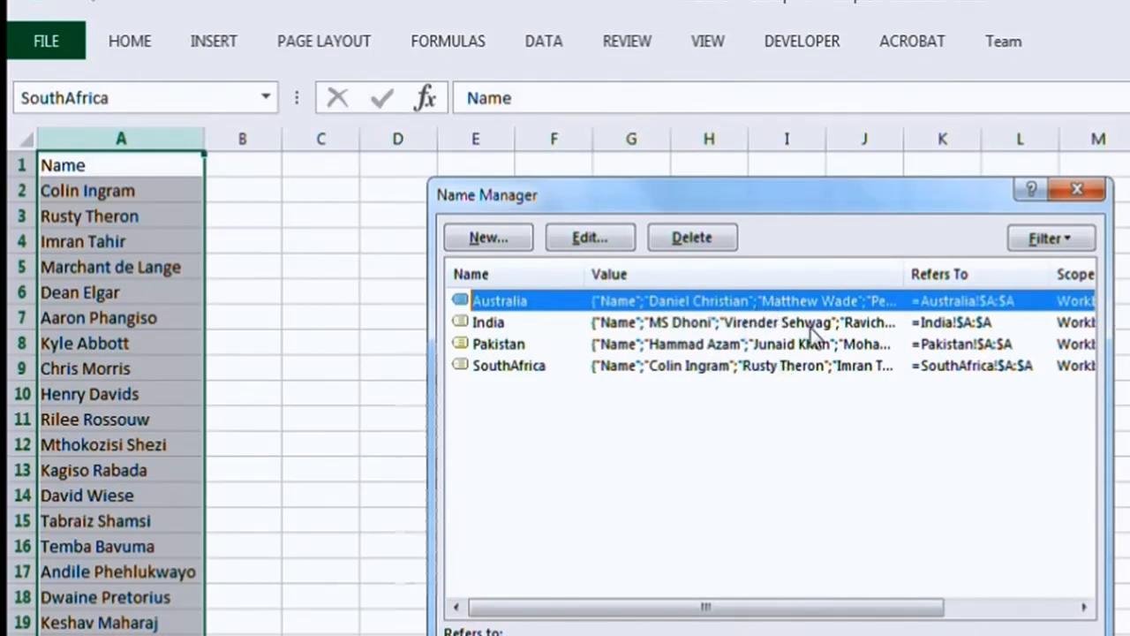
left_click_drag(902, 274, 941, 277)
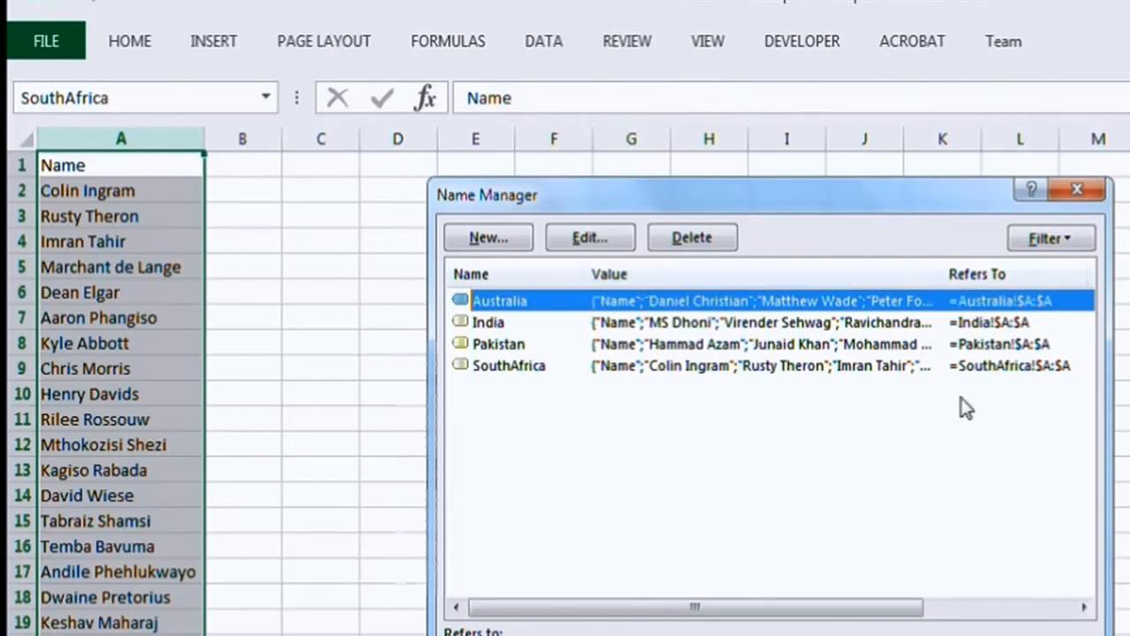
left_click(1048, 634)
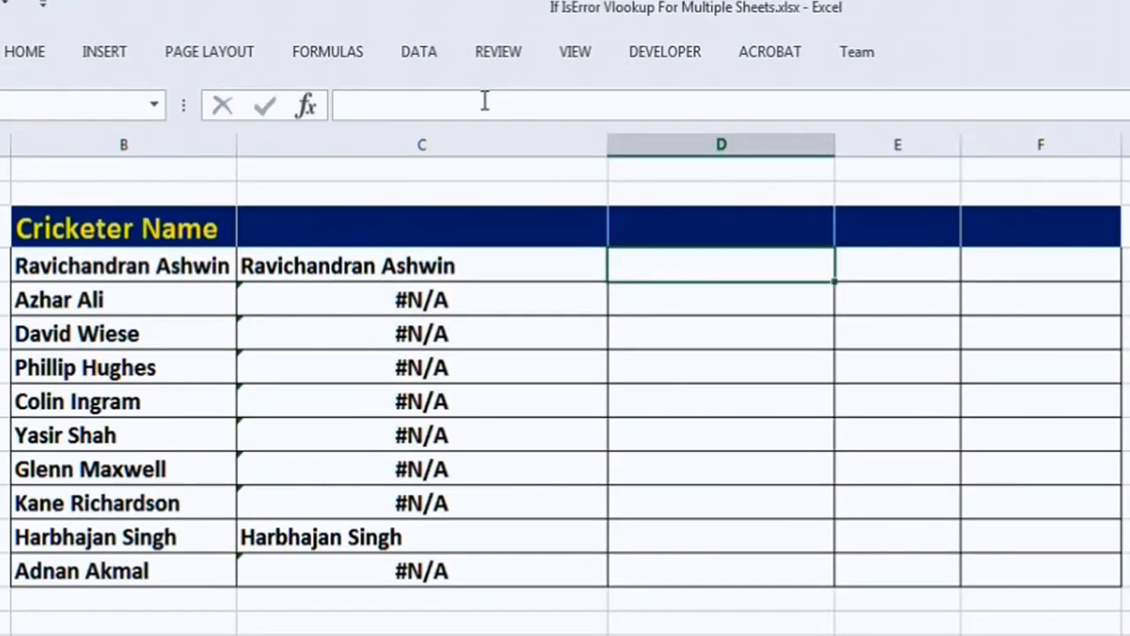
- From the cricketer lookup sheet, reopen the Name Manager to check that the country names are available there, and close it
left_click(327, 51)
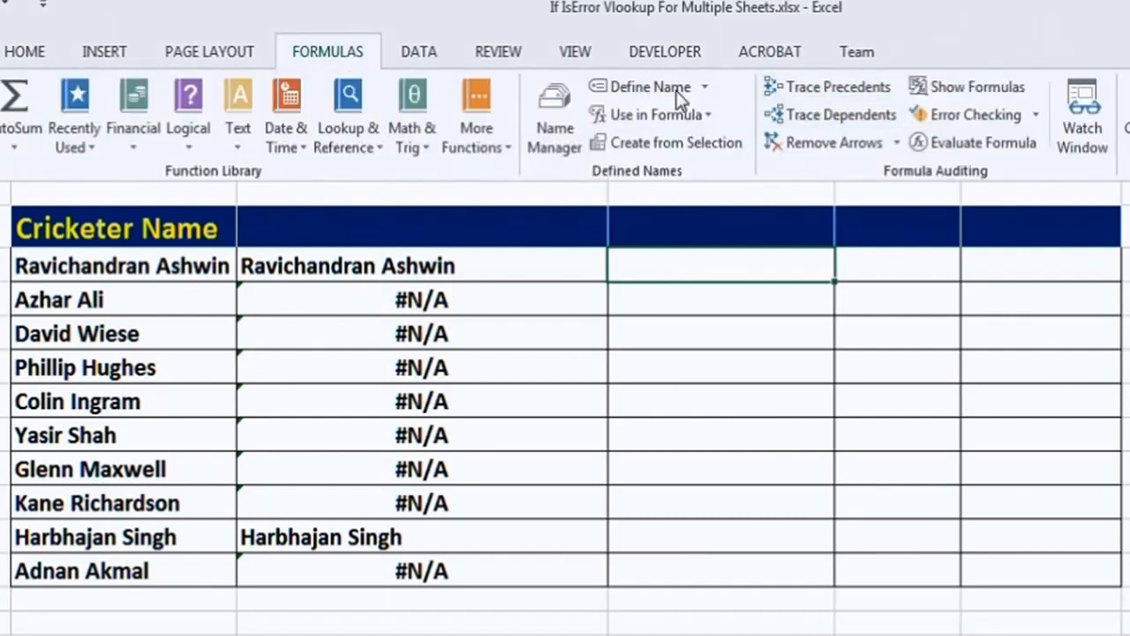
left_click(565, 141)
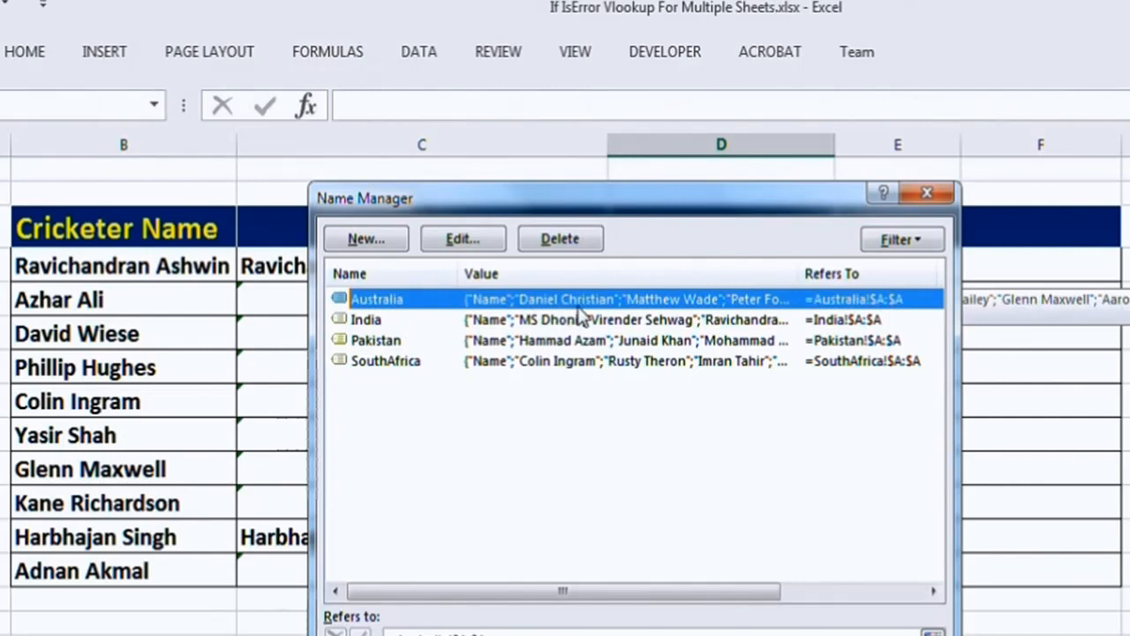
left_click_drag(669, 588, 543, 592)
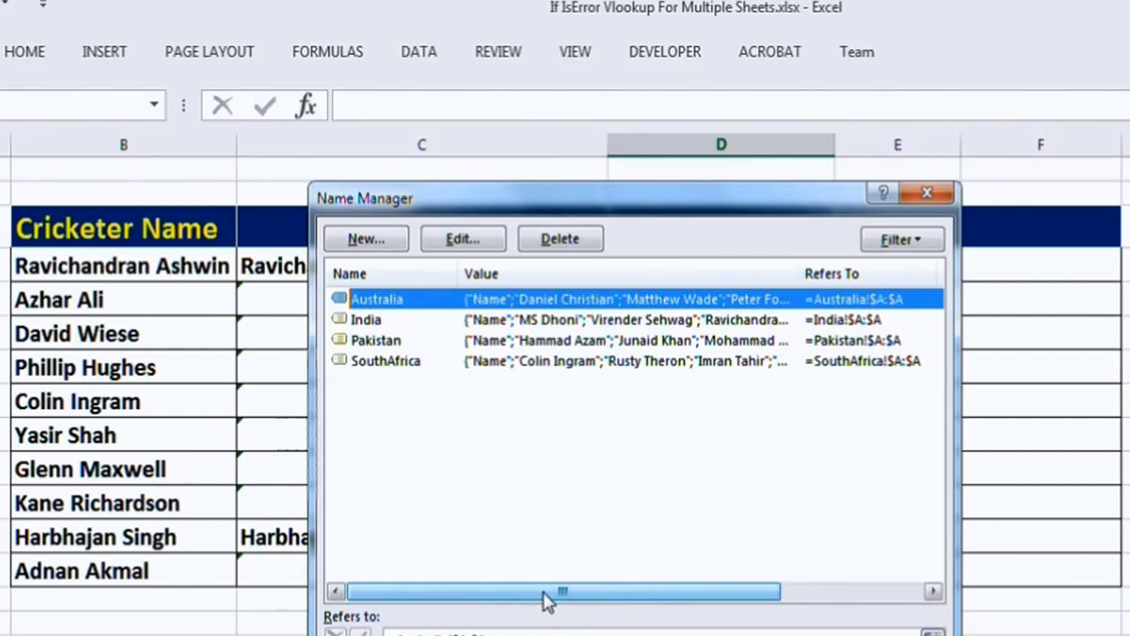
key("Escape")
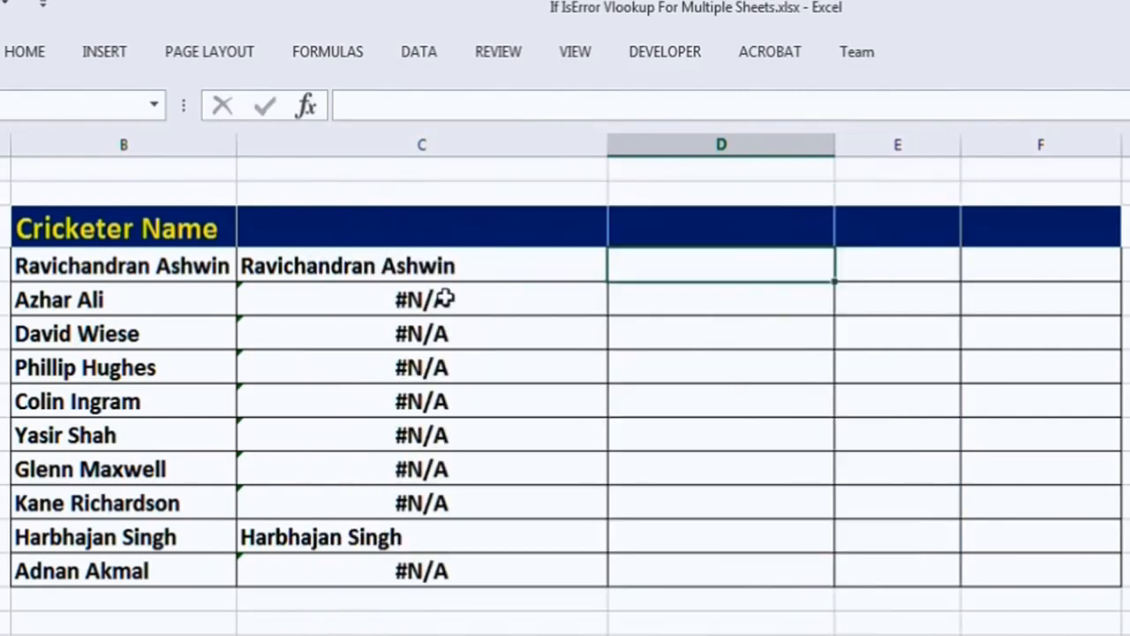
- In the C4 VLOOKUP formula, replace the India!A:A table array with the named range India
left_click(427, 264)
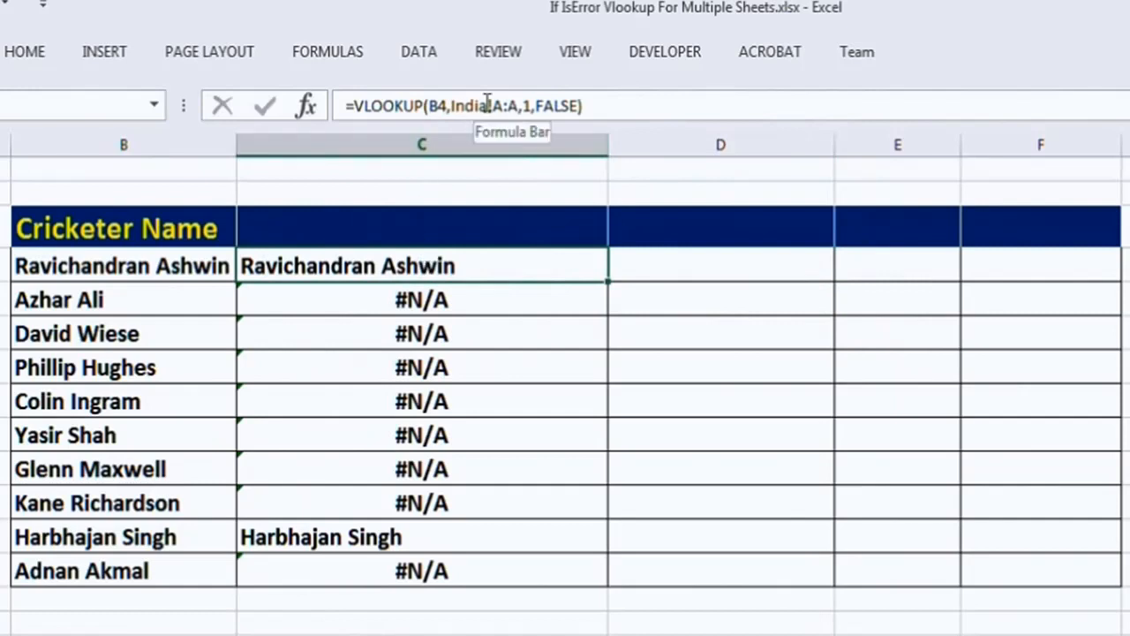
left_click(485, 106)
key("Right")
key("Right")
key("Right")
key("Right")
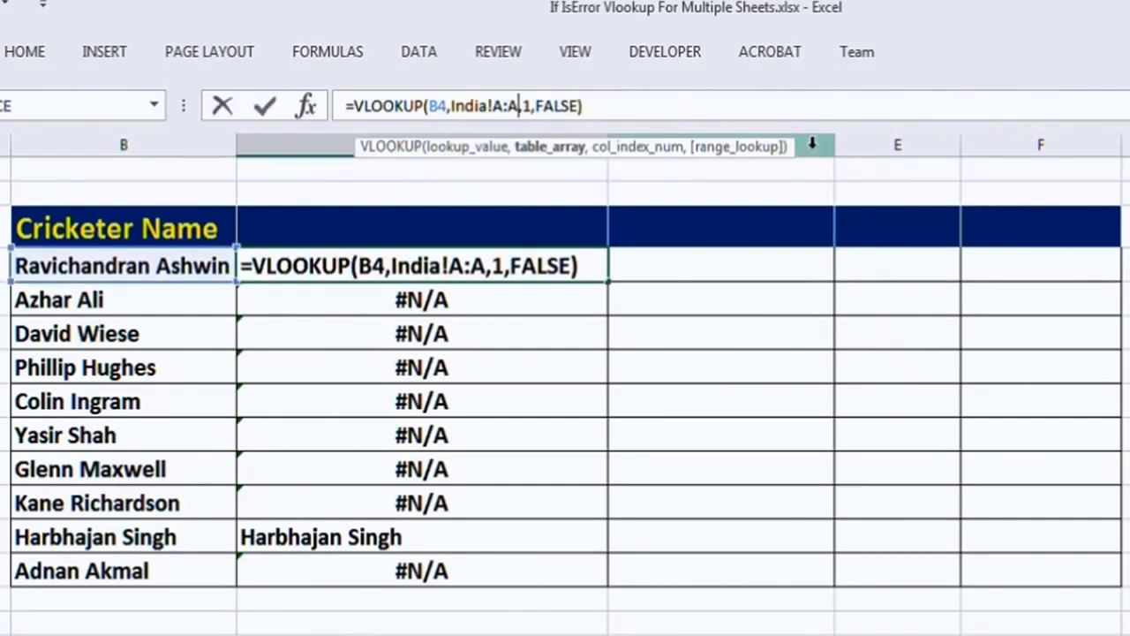
key("shift+Left")
key("shift+Left")
key("shift+Left")
key("shift+Left")
key("shift+Left")
key("shift+Left")
key("shift+Left")
key("shift+Left")
key("shift+Left")
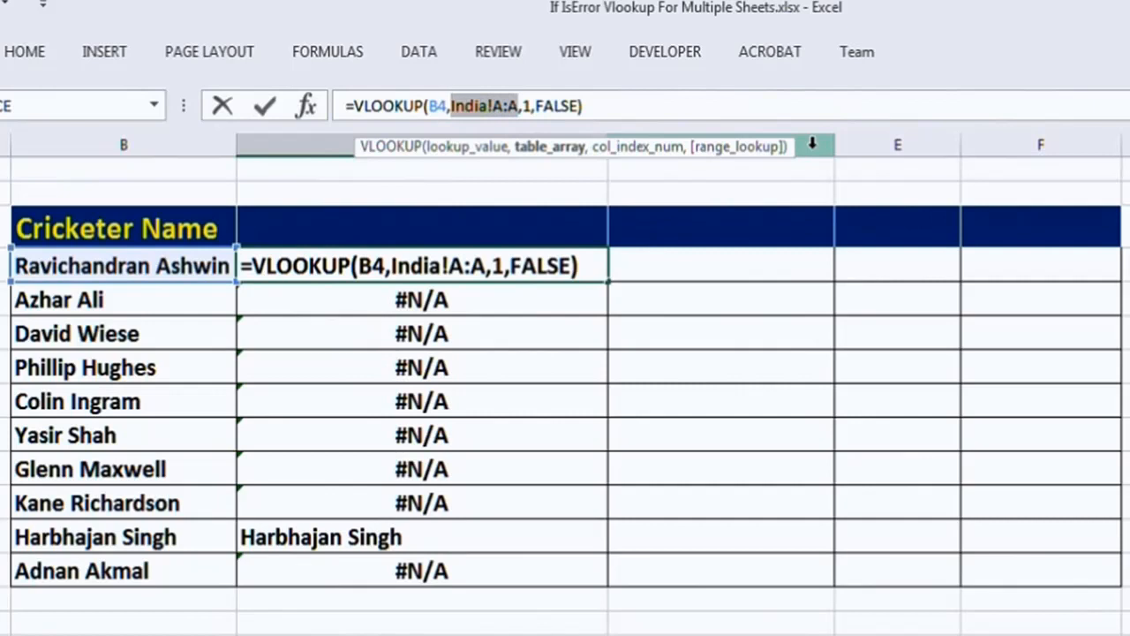
type("ind")
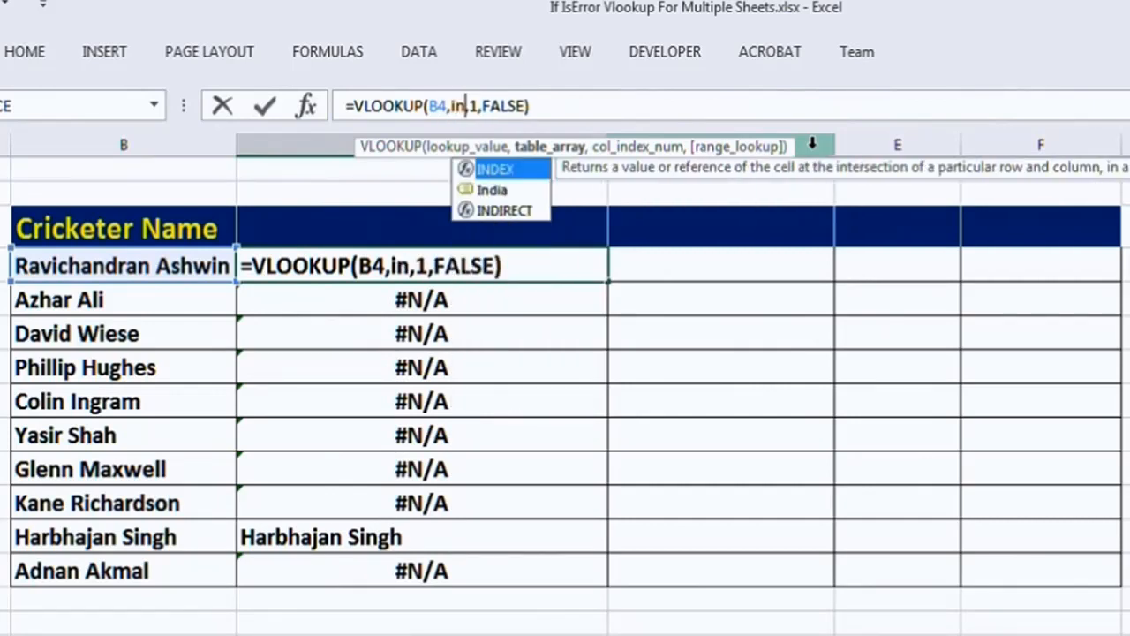
key("Down")
key("Tab")
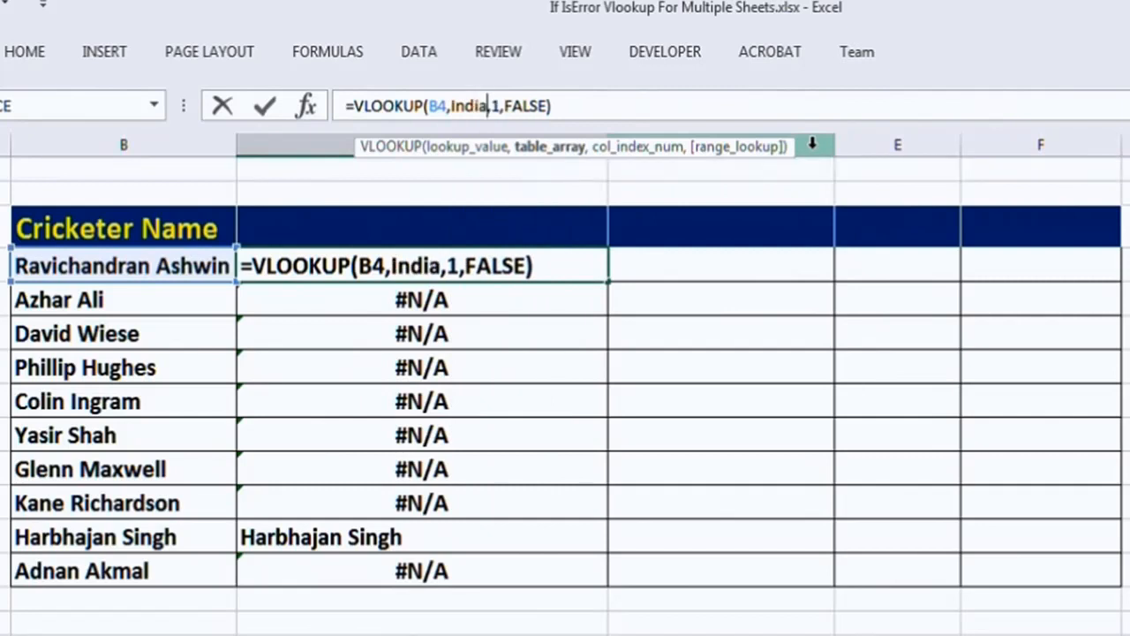
key("Return")
- Copy the C4 formula =VLOOKUP(B4,India,1,FALSE) down to C5:C13
key("Up")
key("ctrl+c")
key("Down")
key("ctrl+shift+Down")
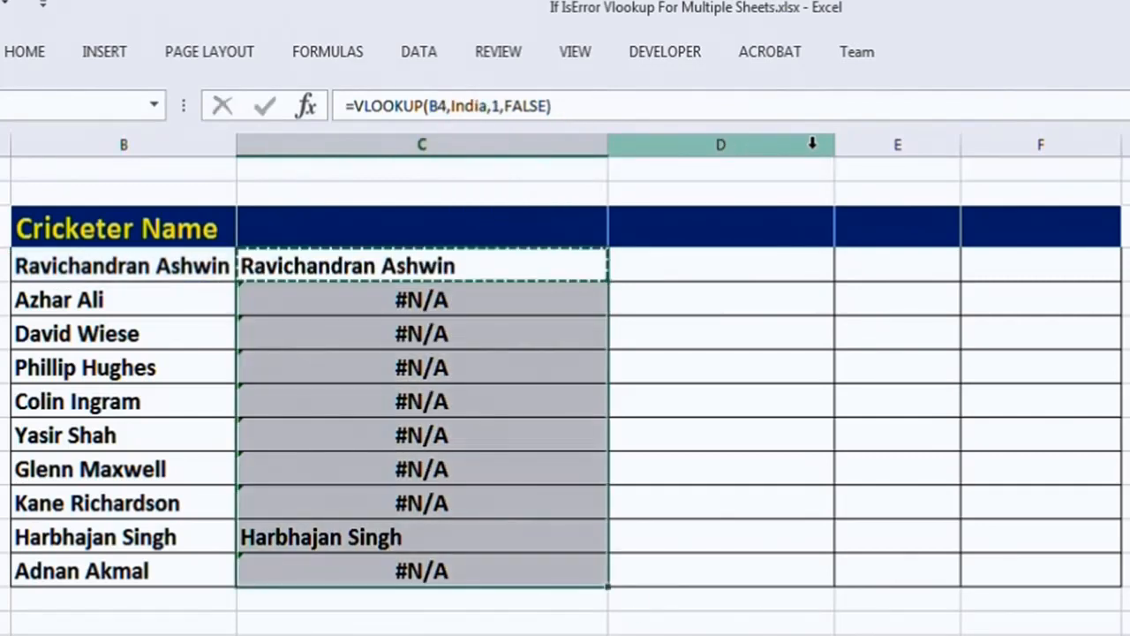
key("ctrl+v")
key("Left")
key("Right")
key("ctrl+shift+Down")
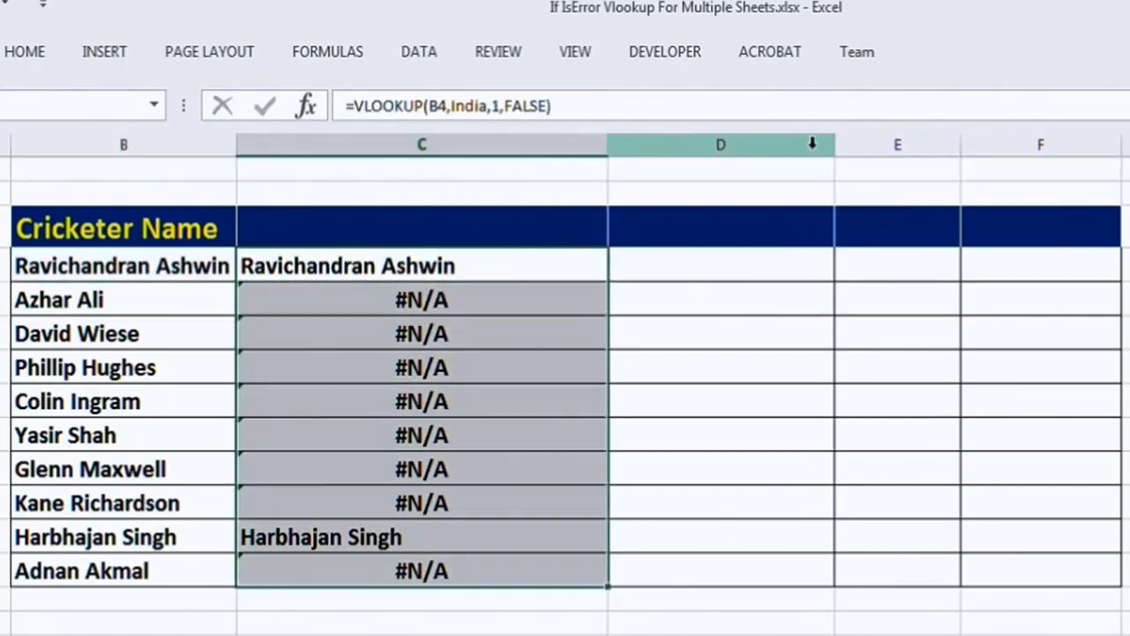
key("Up")
key("Down")
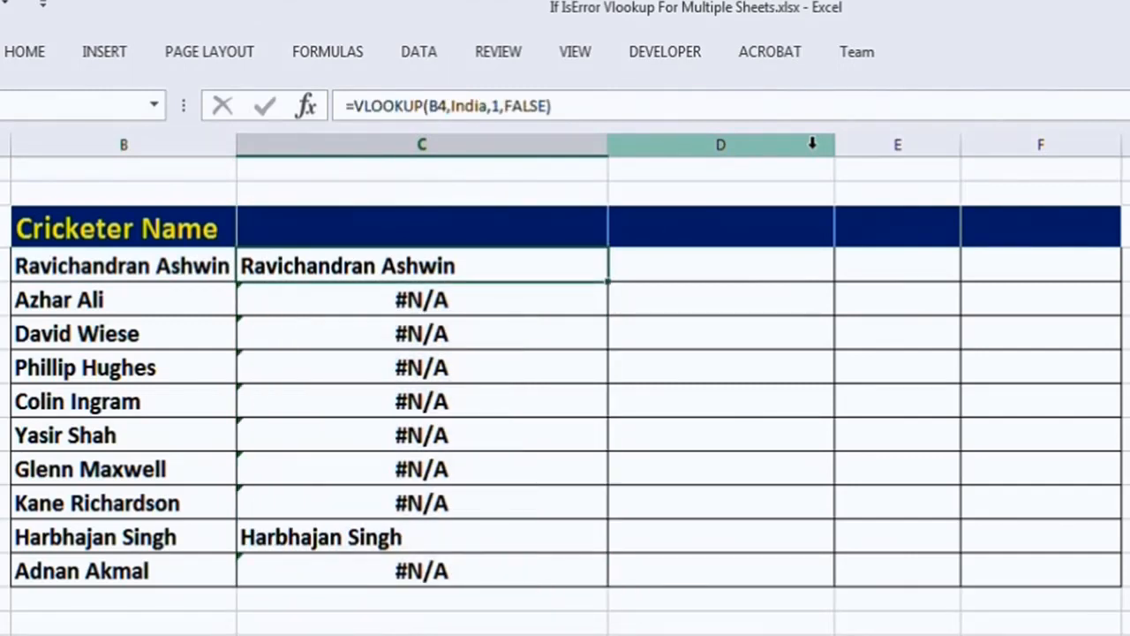
- Wrap the C4 VLOOKUP in ISERROR as the logical test of an IF function: =IF(ISERROR(VLOOKUP(B4,India,1,FALSE))
key("F2")
key("Home")
key("Right")
type("i")
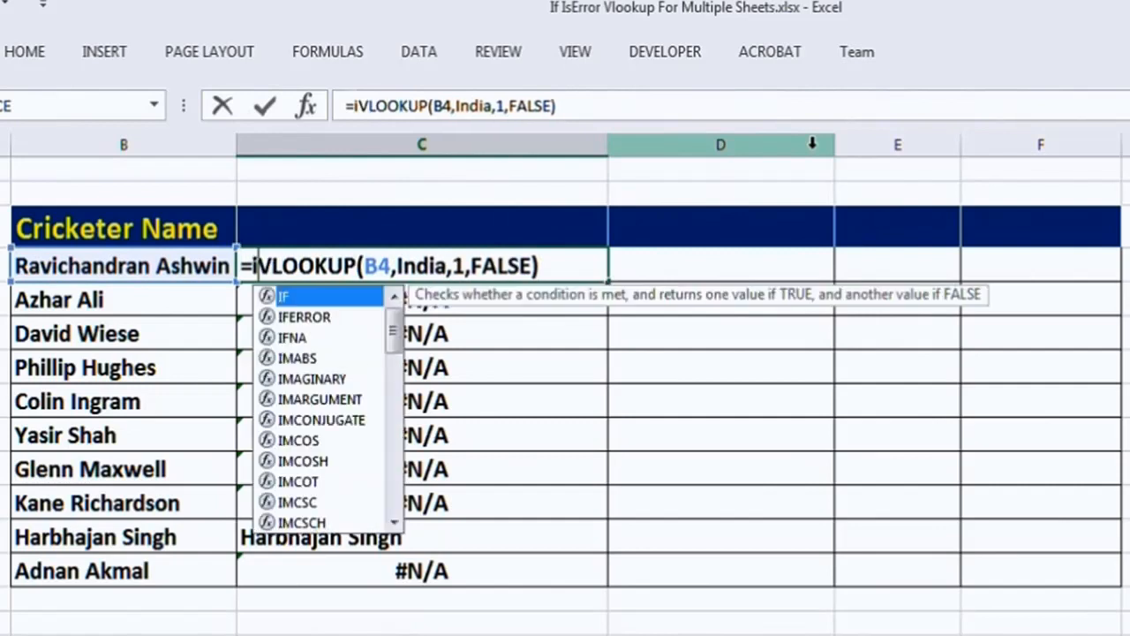
type("f")
key("Tab")
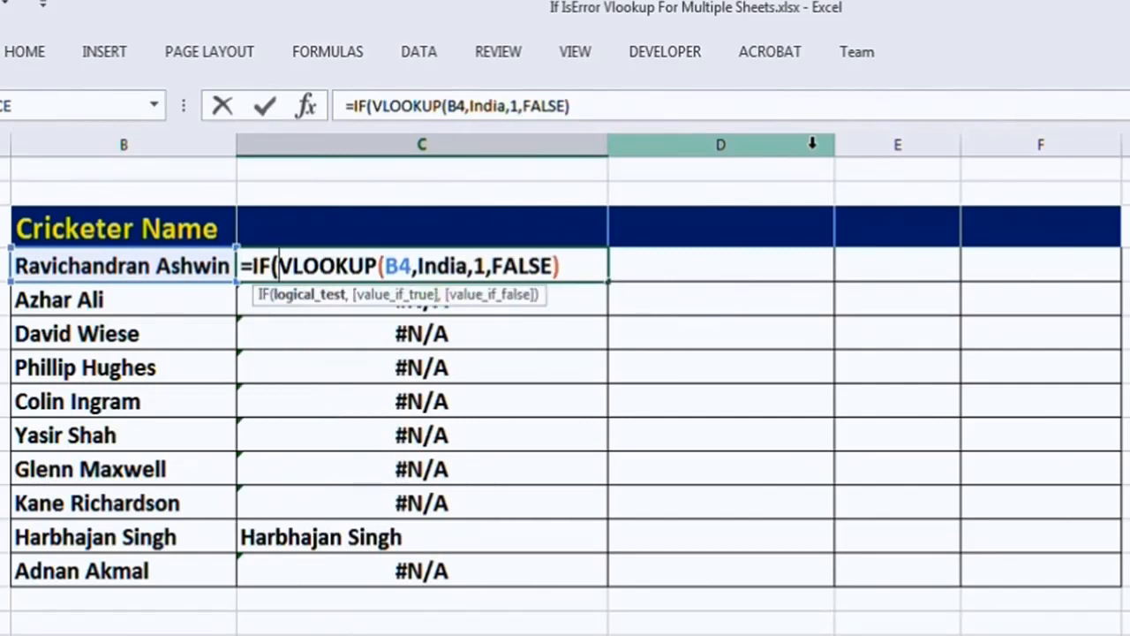
type("i")
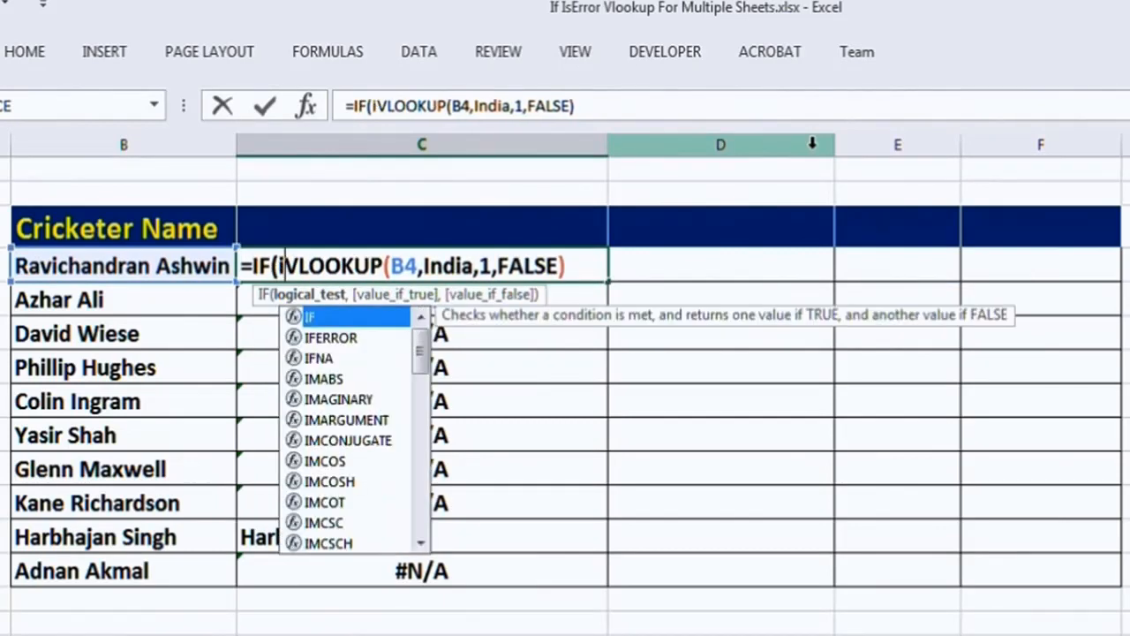
type("s")
key("Down")
key("Down")
key("Tab")
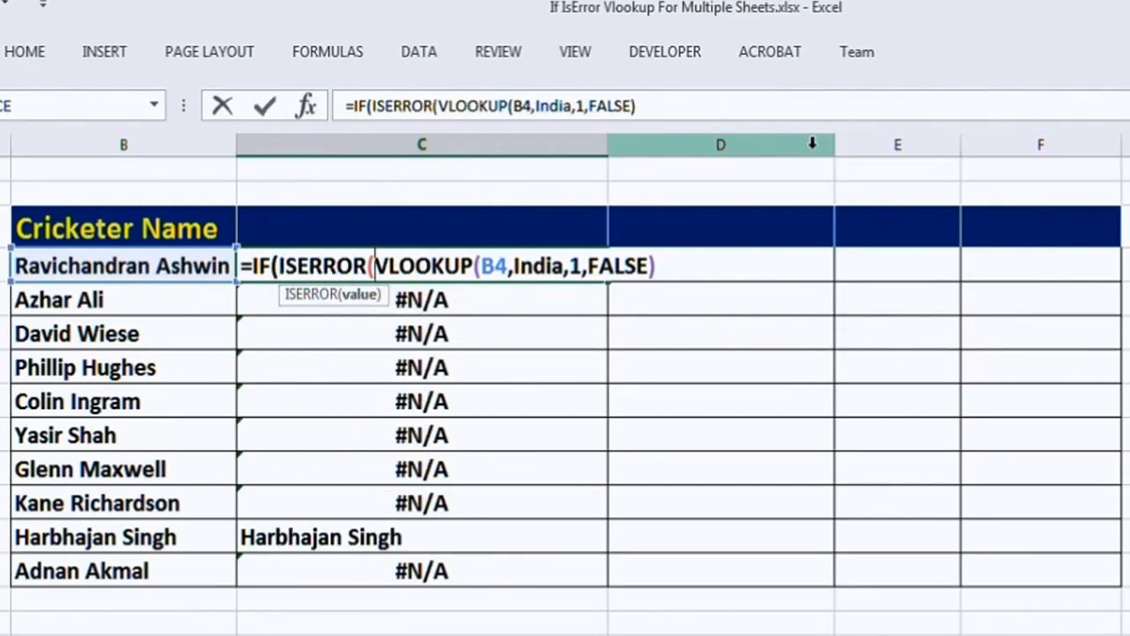
key("Right")
key("Right")
key("Right")
key("Right")
key("Right")
key("Right")
key("Right")
key("Right")
key("Right")
key("Right")
key("Right")
key("Right")
key("Right")
key("Right")
key("Right")
key("Right")
key("Right")
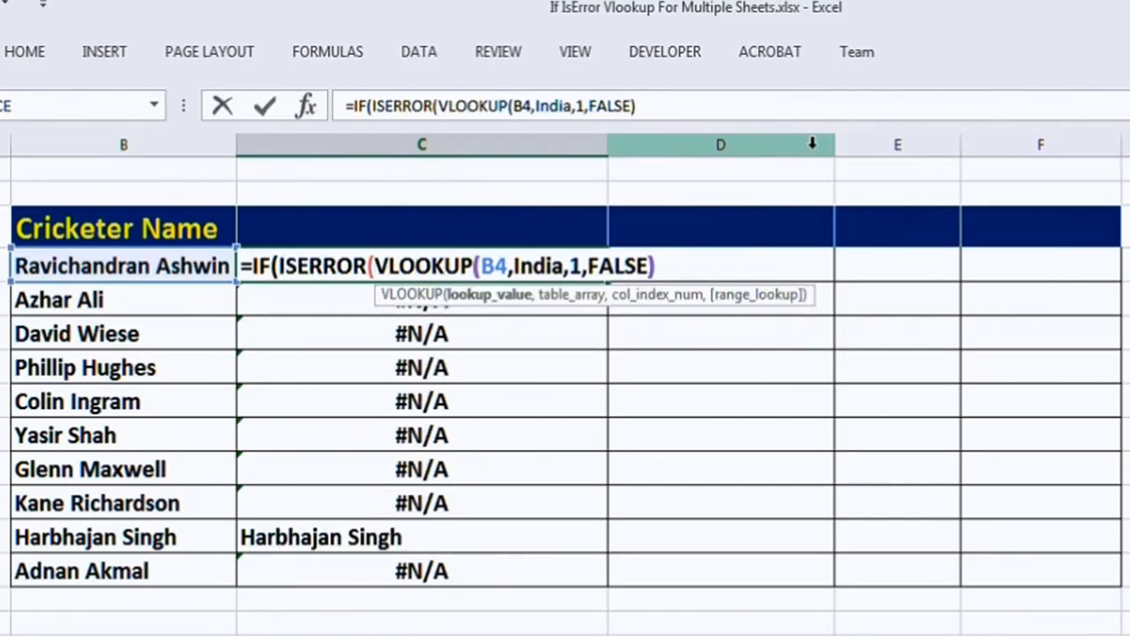
key("Right")
key("Right")
key("Right")
key("Right")
key("Right")
key("Right")
key("Right")
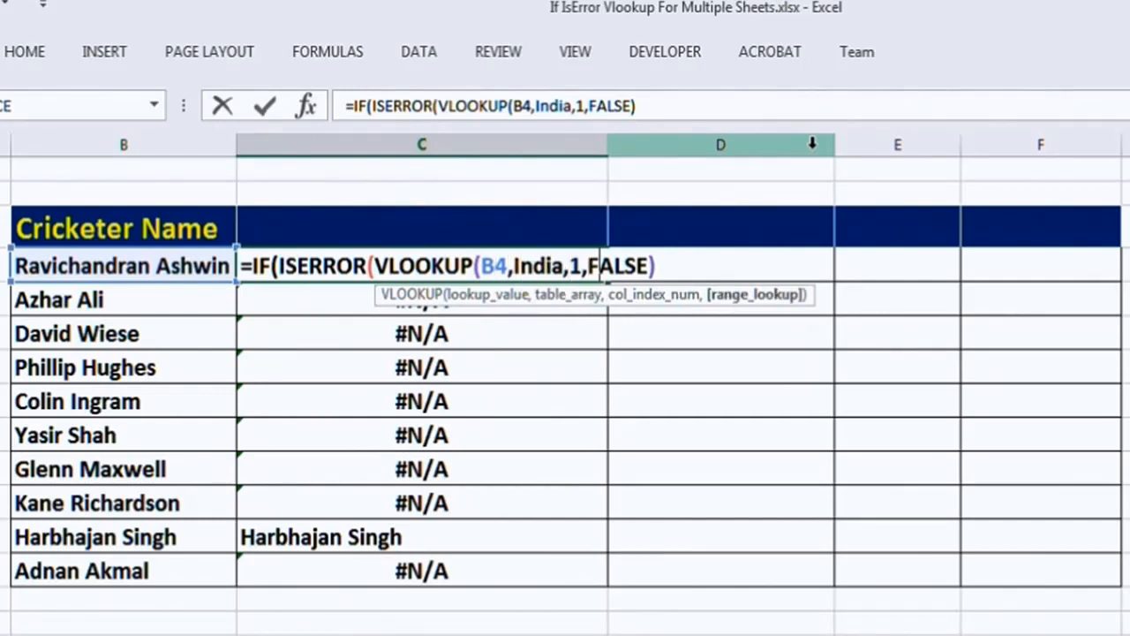
key("Right")
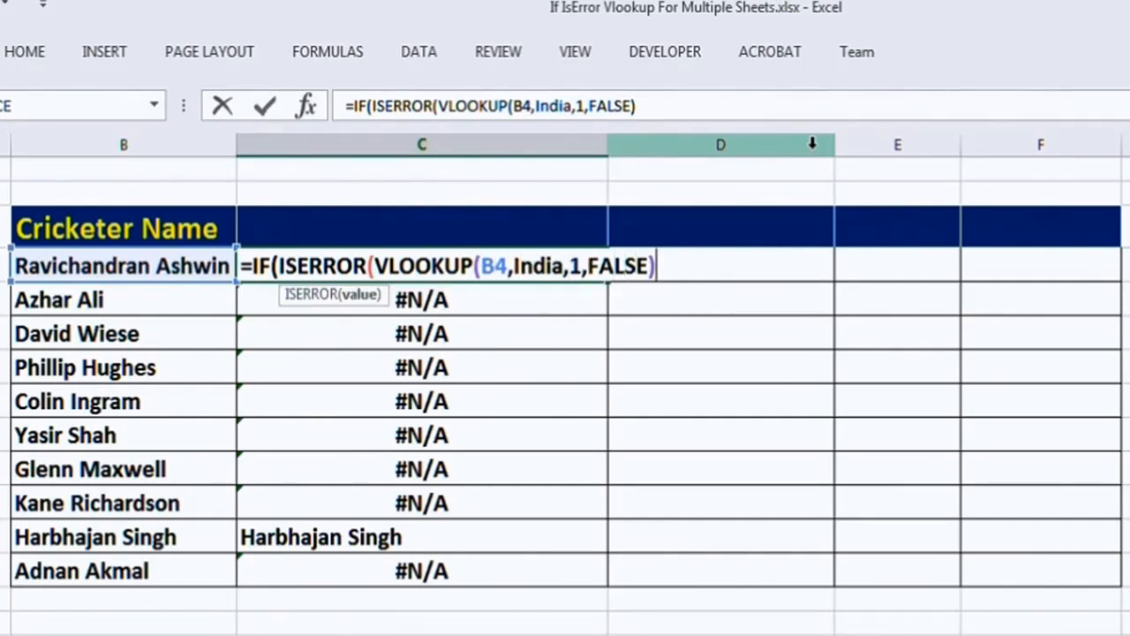
type(")")
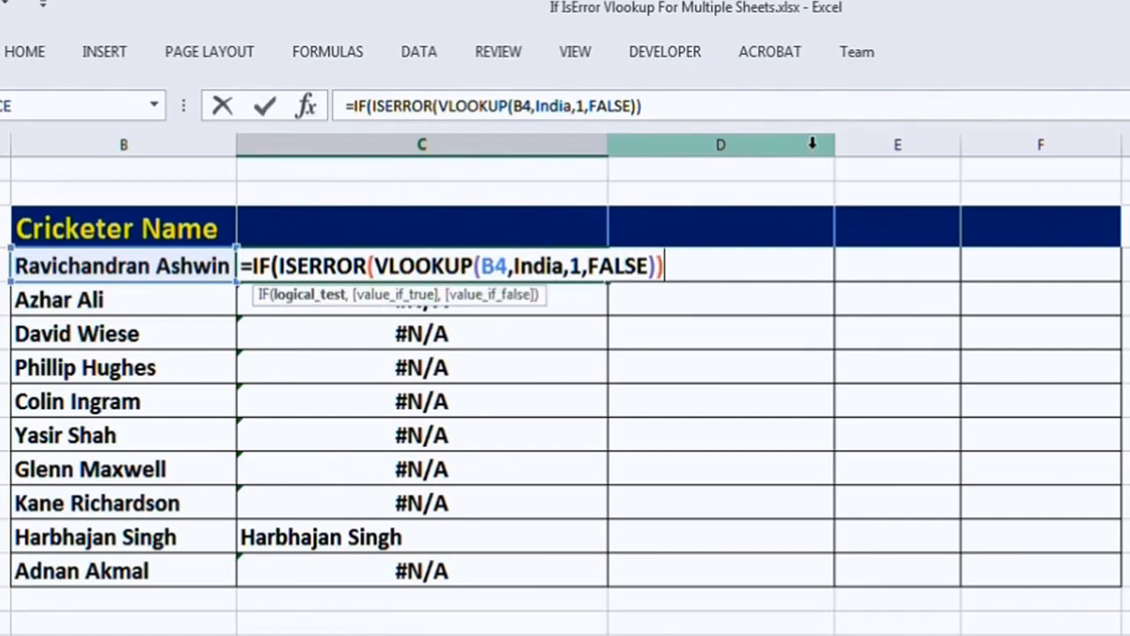
- Complete the C4 IF formula with "Not Found" as the true value and "Found In India" as the false value
type(",")
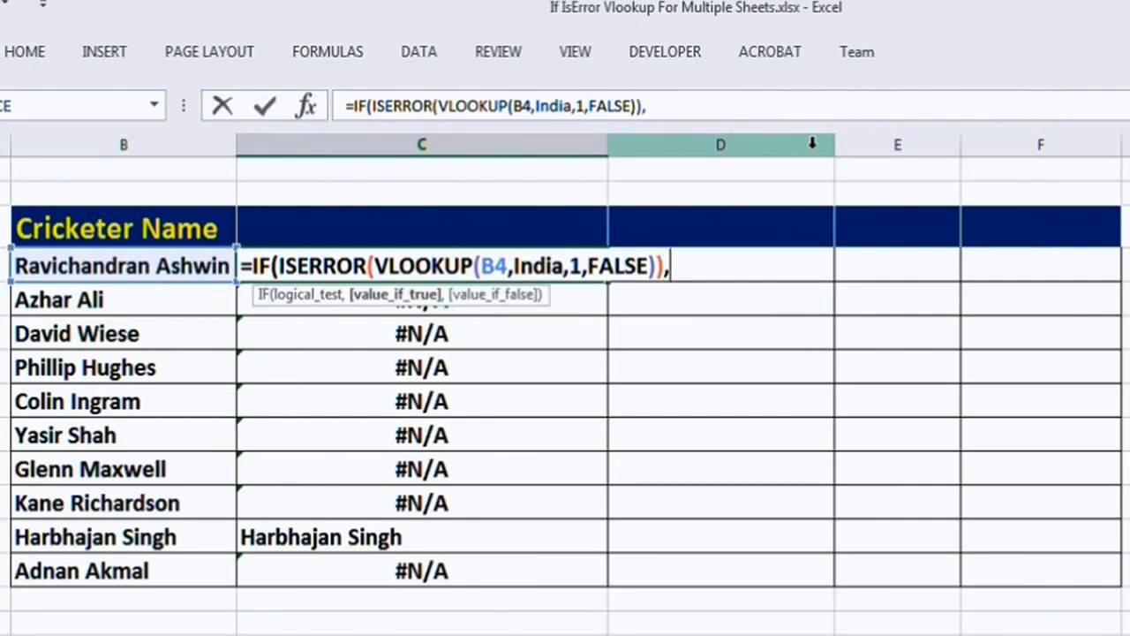
type("\"Not Found")
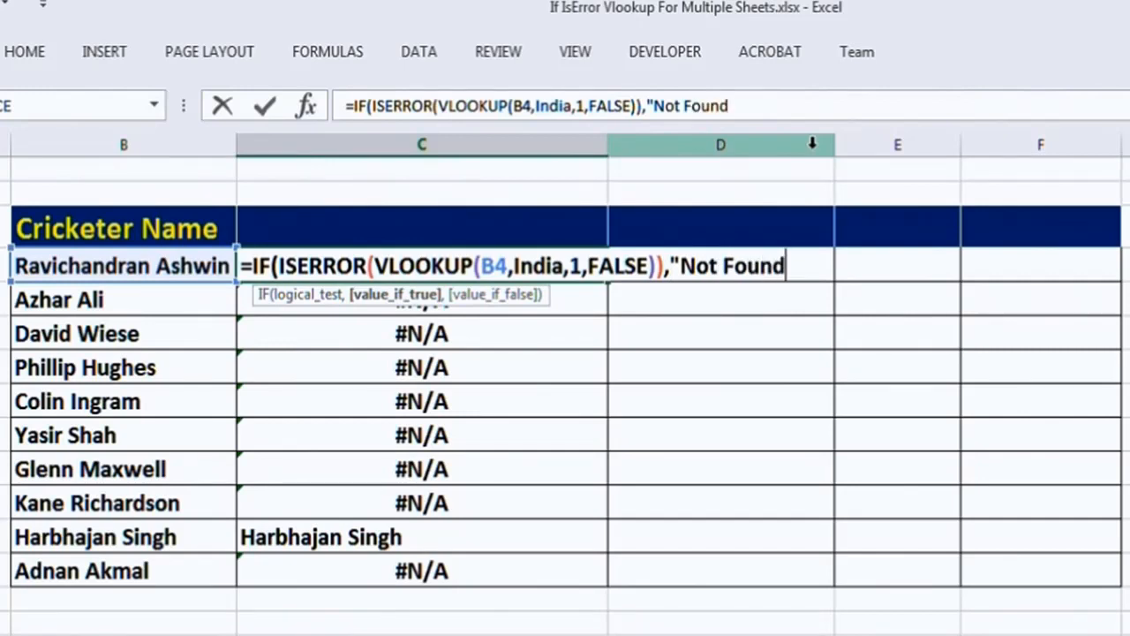
type("\",")
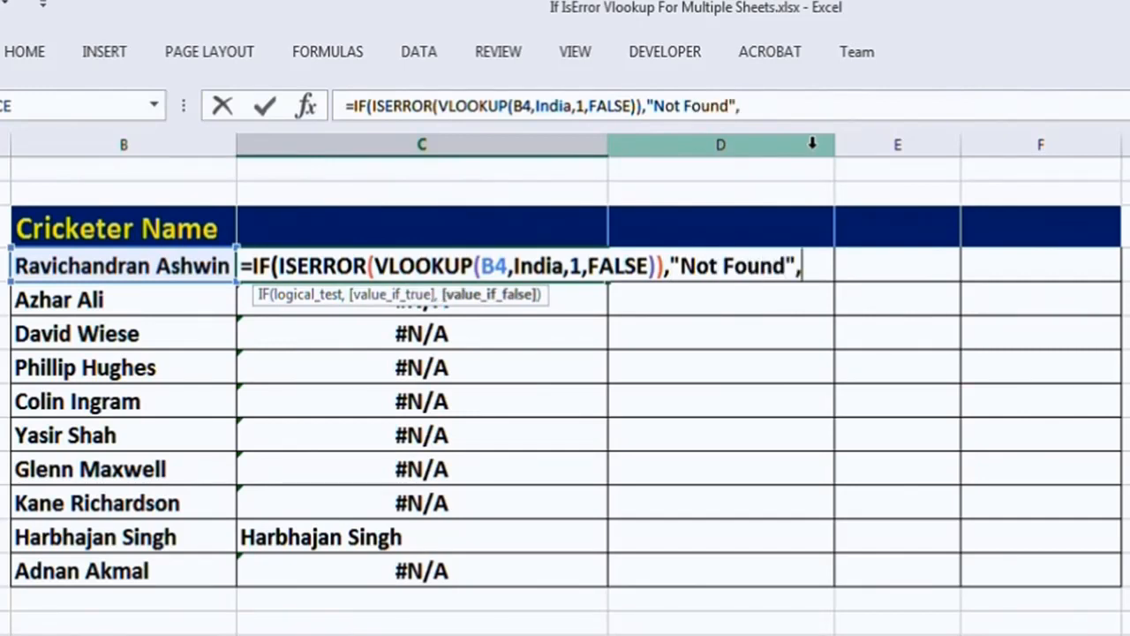
type("\"Fo")
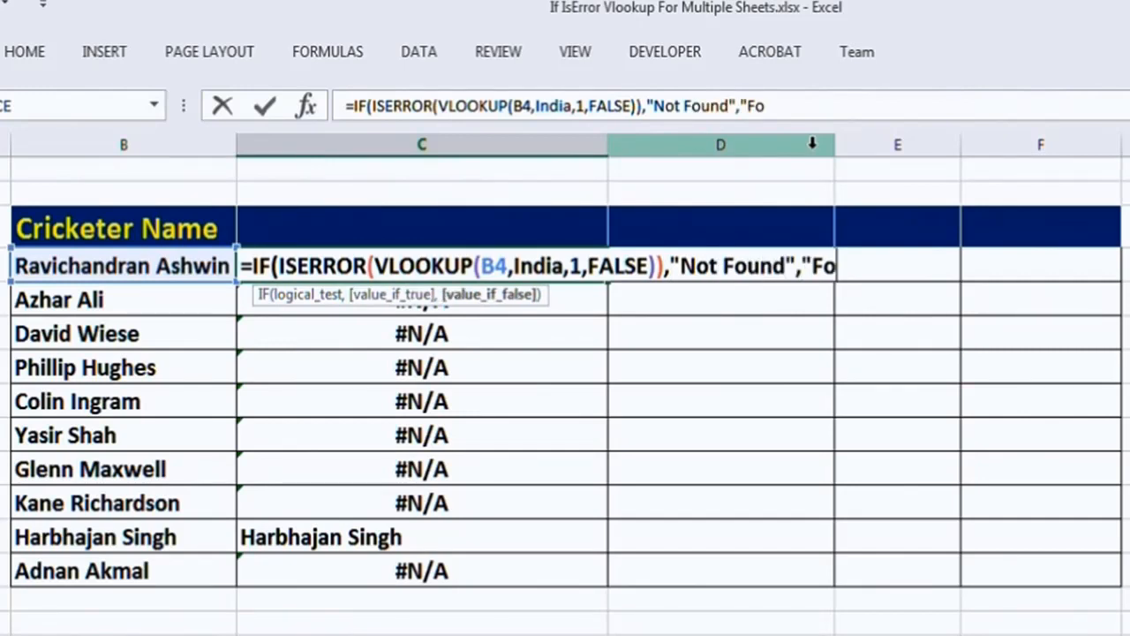
type("und In Ind")
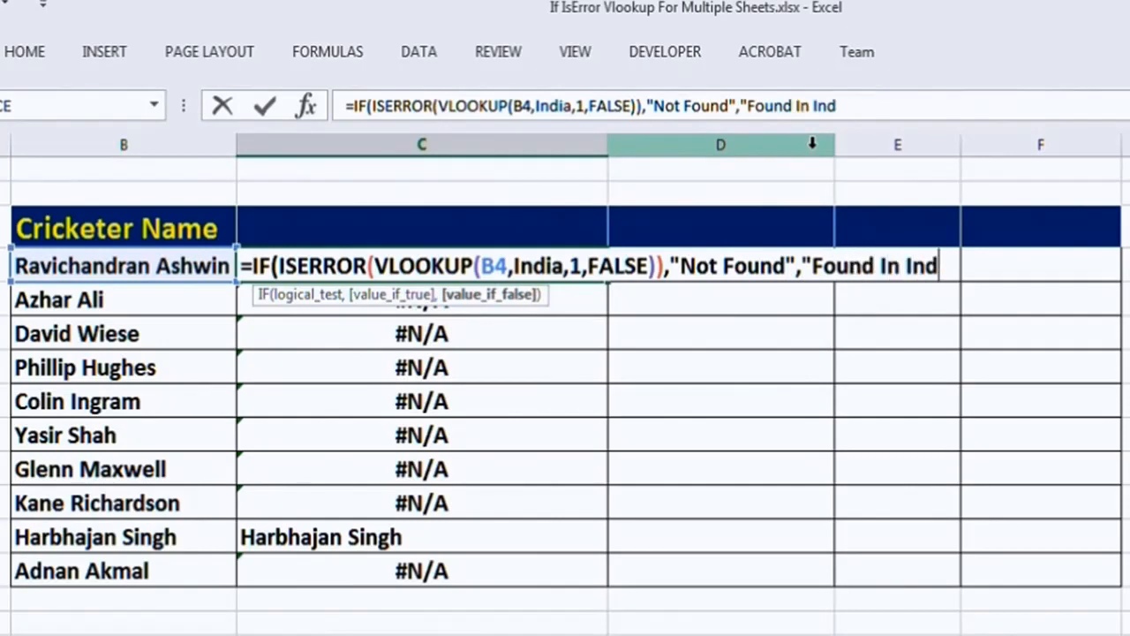
type("ia\")")
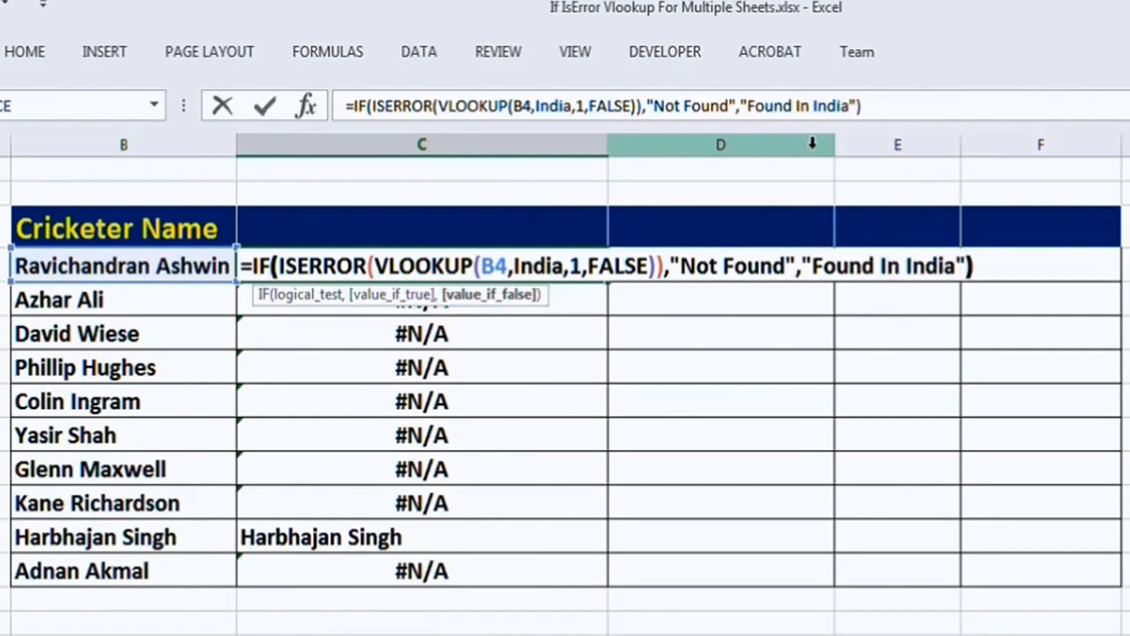
key("Return")
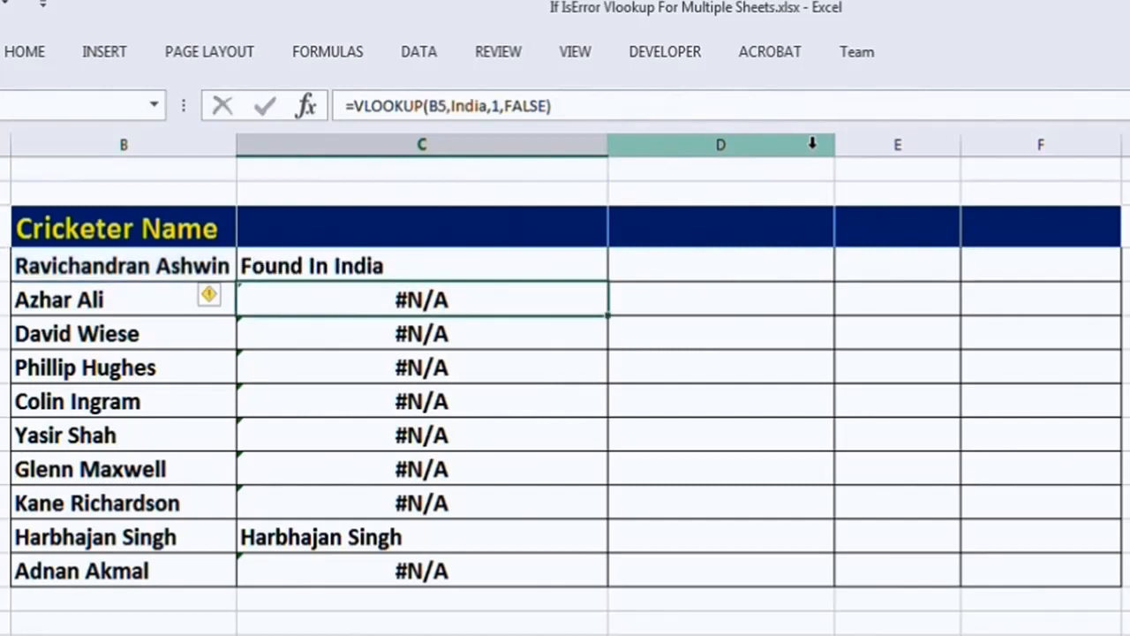
- Copy the IF/ISERROR/VLOOKUP formula from C4 down to C5:C13 and return to C4
key("Up")
key("ctrl+c")
key("Down")
key("ctrl+shift+Down")
key("ctrl+v")
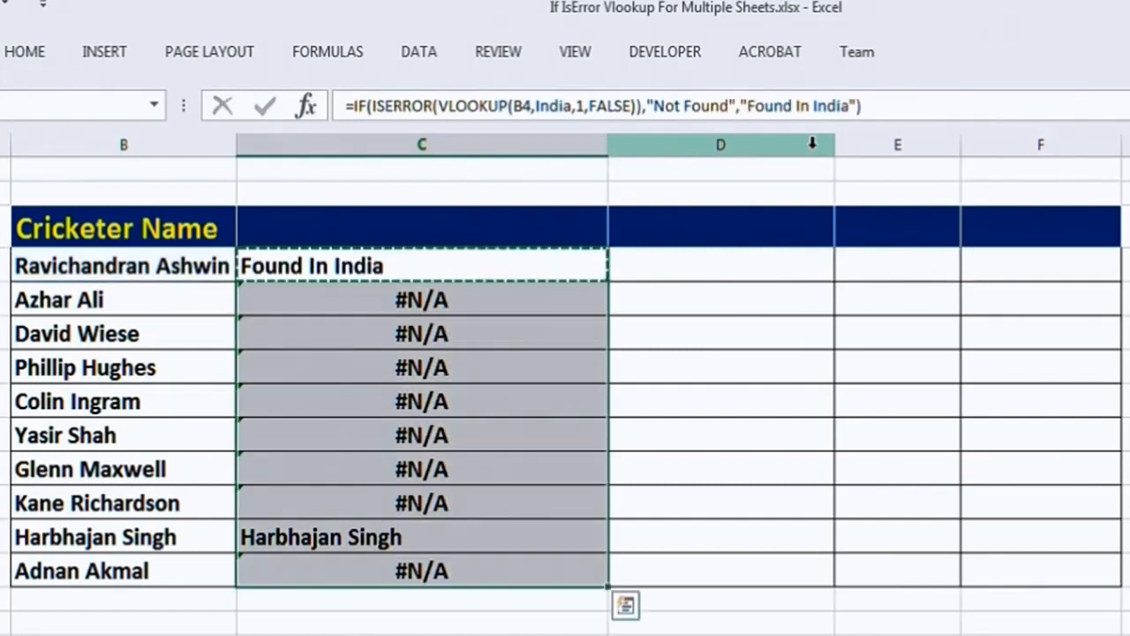
key("Escape")
key("Left")
key("Up")
key("Right")
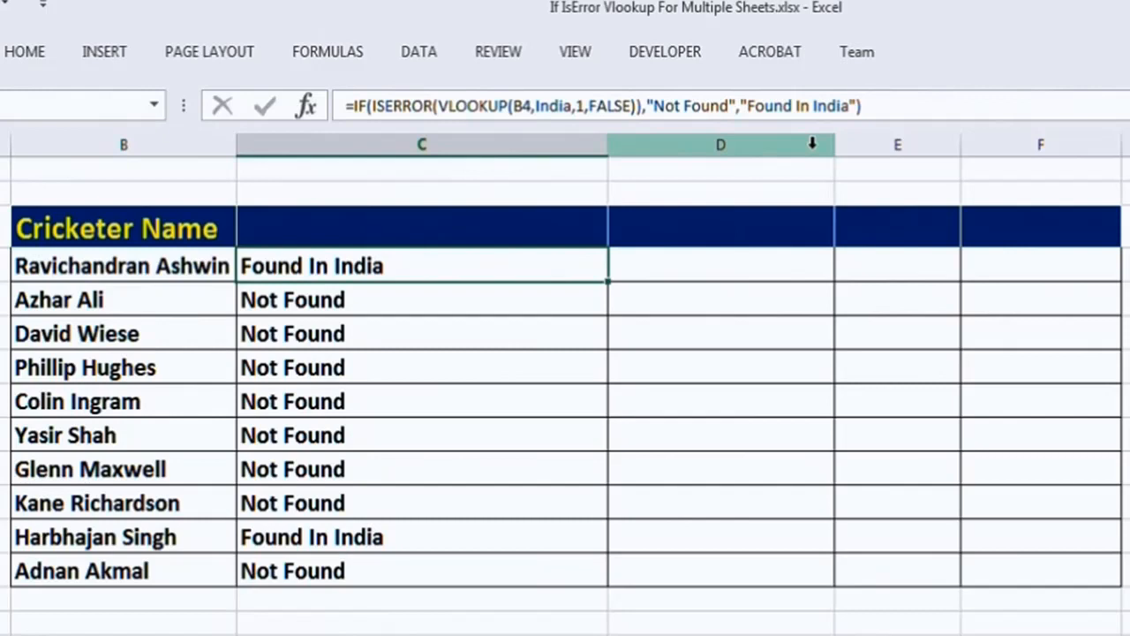
- Go through the lookup results and formulas in column C, from C4 down to C11
key("Left")
key("Right")
key("Down")
key("Down")
key("Down")
key("Down")
key("Down")
key("Down")
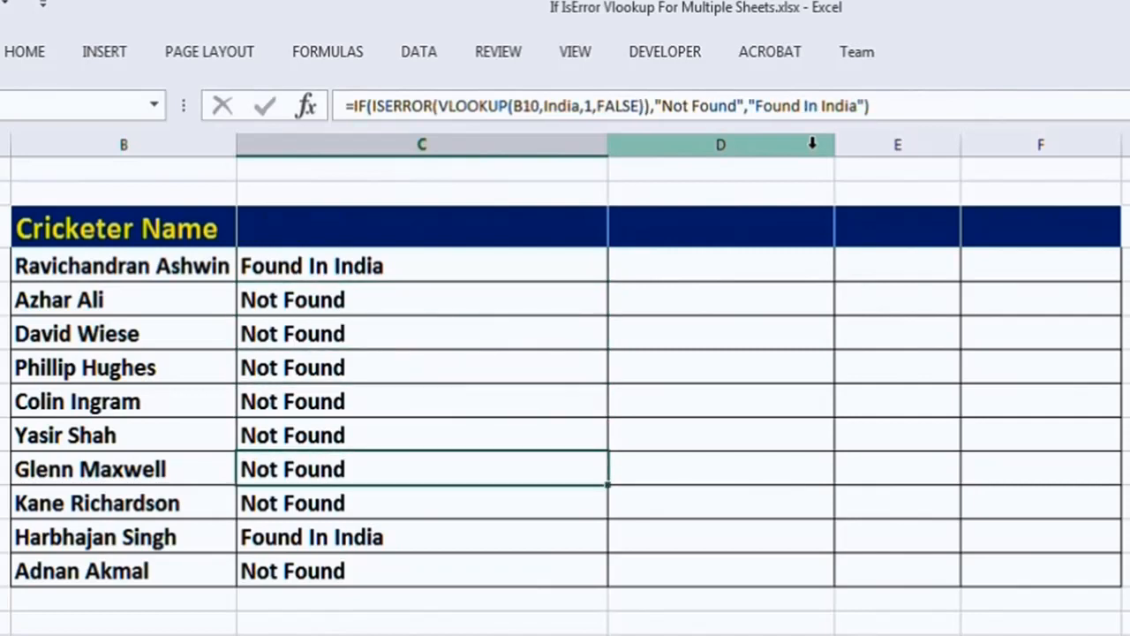
key("Down")
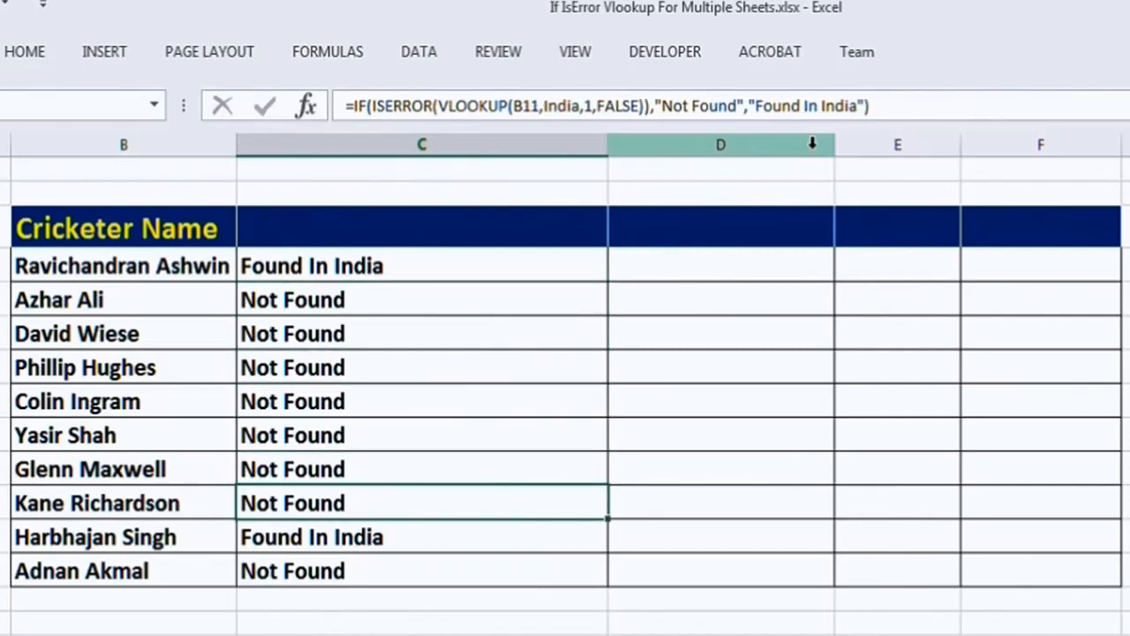
- Check the lookup result and formula in C12, and return to C4
key("Down")
key("Left")
key("Right")
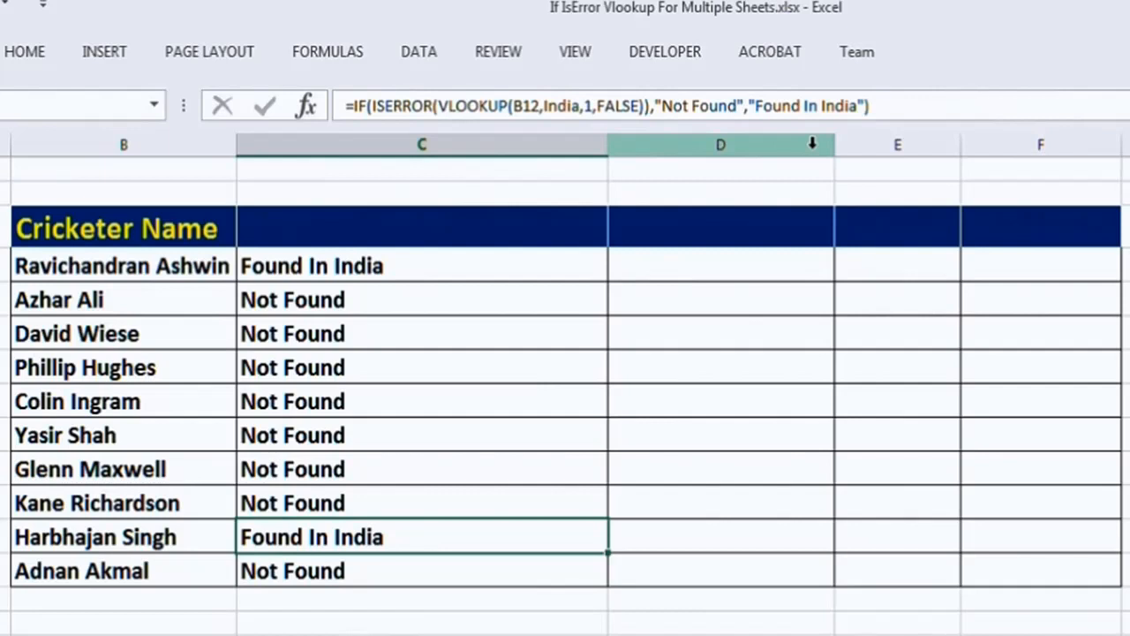
key("Up")
key("Up")
key("Up")
key("Up")
key("Up")
key("Up")
key("Up")
key("Up")
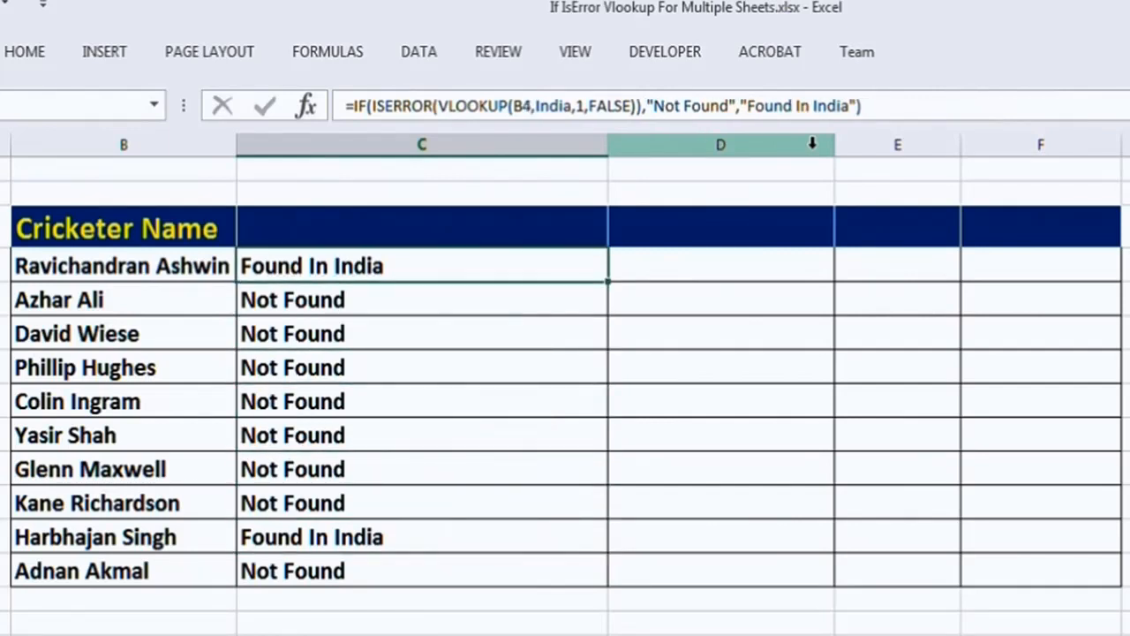
- Copy the formula text from C4 into D4, keeping the B4 reference and restoring the leading equals sign
key("F2")
key("Home")
key("Right")
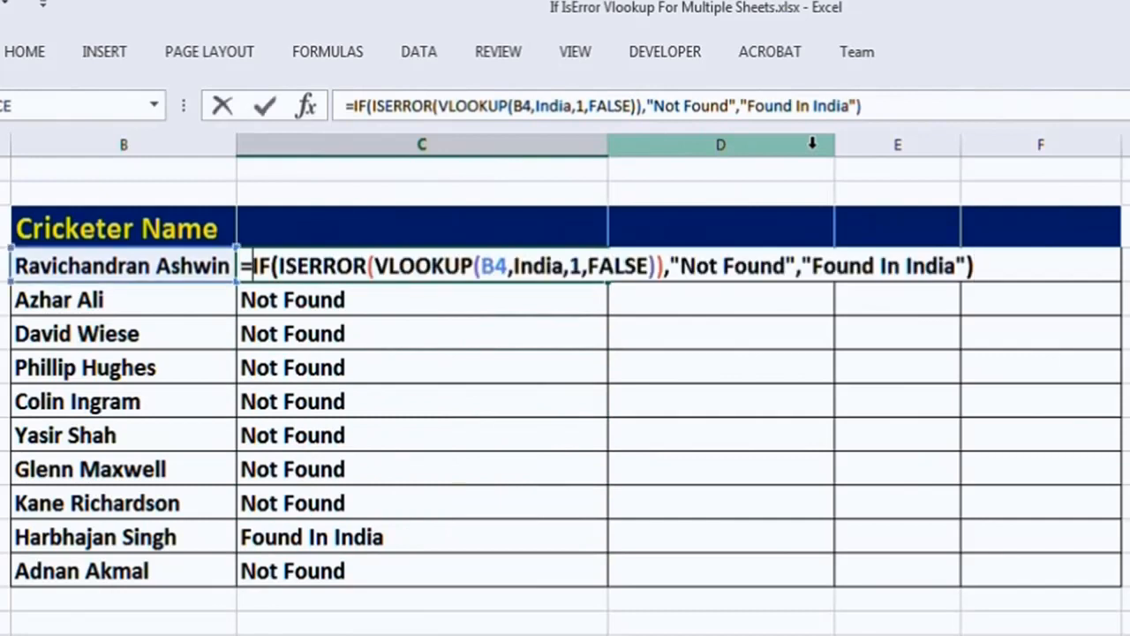
key("shift+End")
key("Tab")
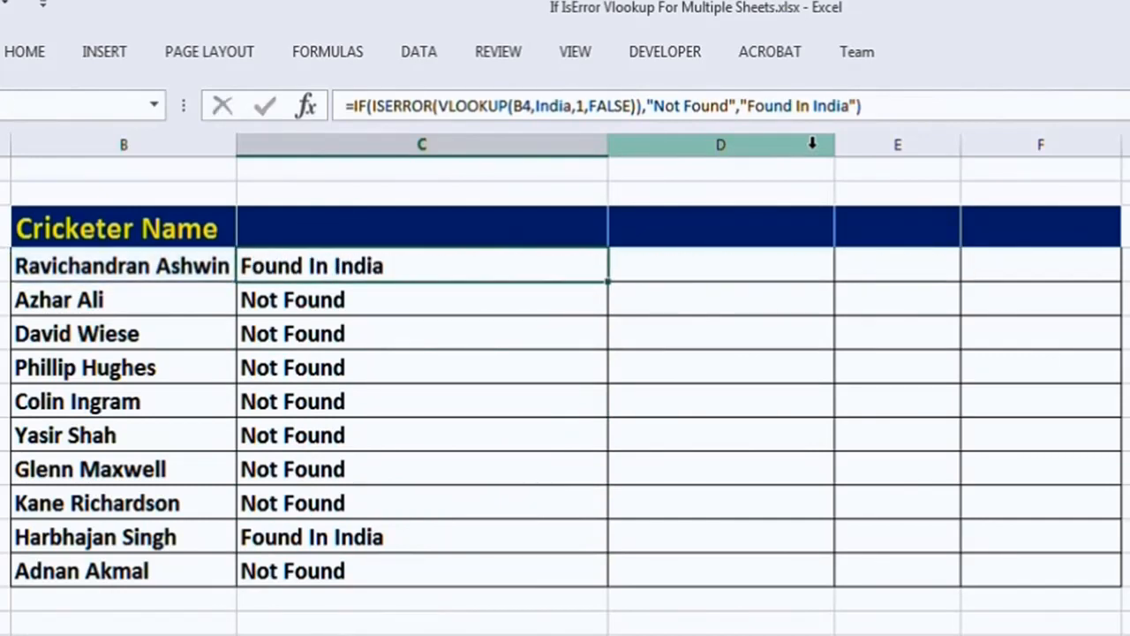
key("F2")
key("ctrl+v")
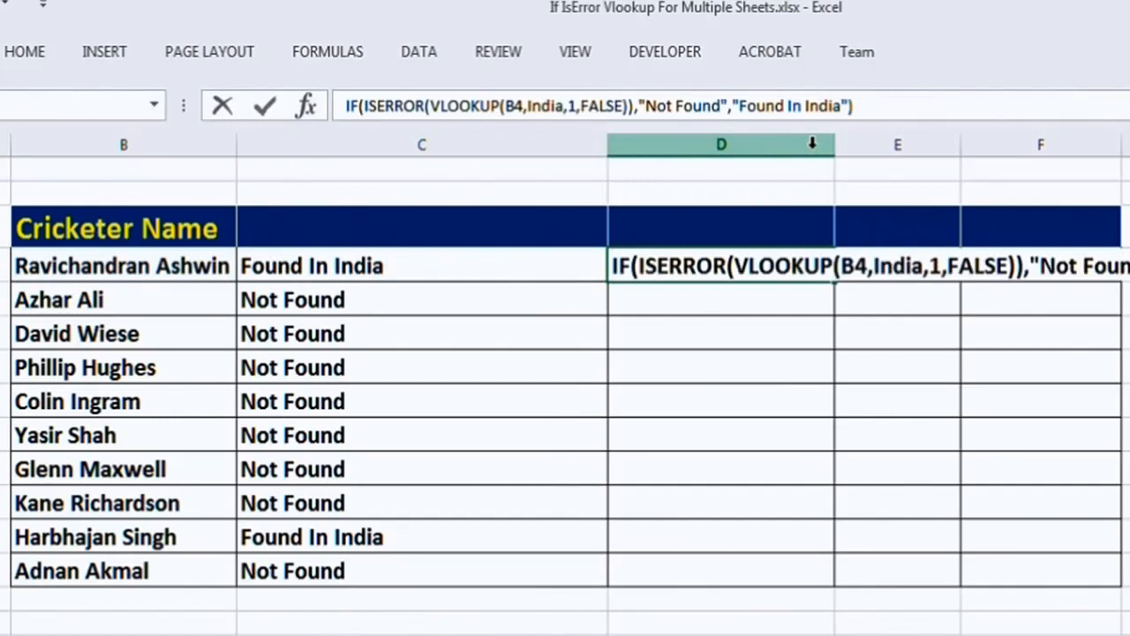
key("Home")
type("=")
key("Right")
key("Right")
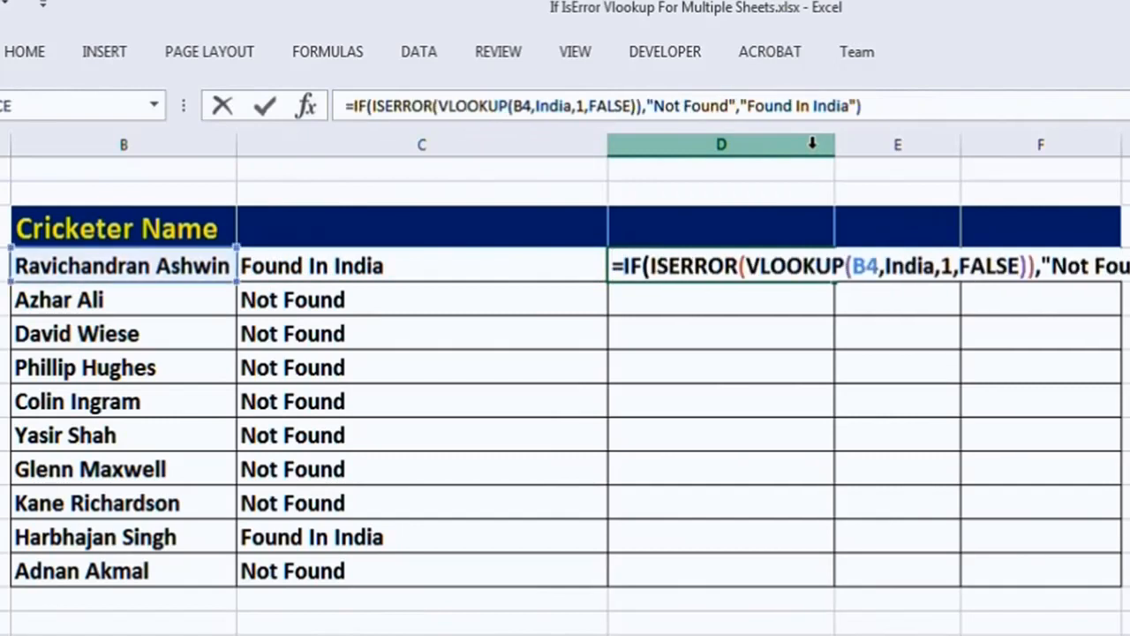
- Replace the India lookup range in the D4 VLOOKUP with the named range Pakistan
key("Left")
key("Left")
key("Left")
key("Left")
key("Left")
key("Left")
key("Left")
key("Left")
key("Left")
key("Left")
key("Left")
key("Left")
key("Left")
key("Left")
key("Left")
key("Left")
key("Left")
key("Left")
key("Left")
key("Left")
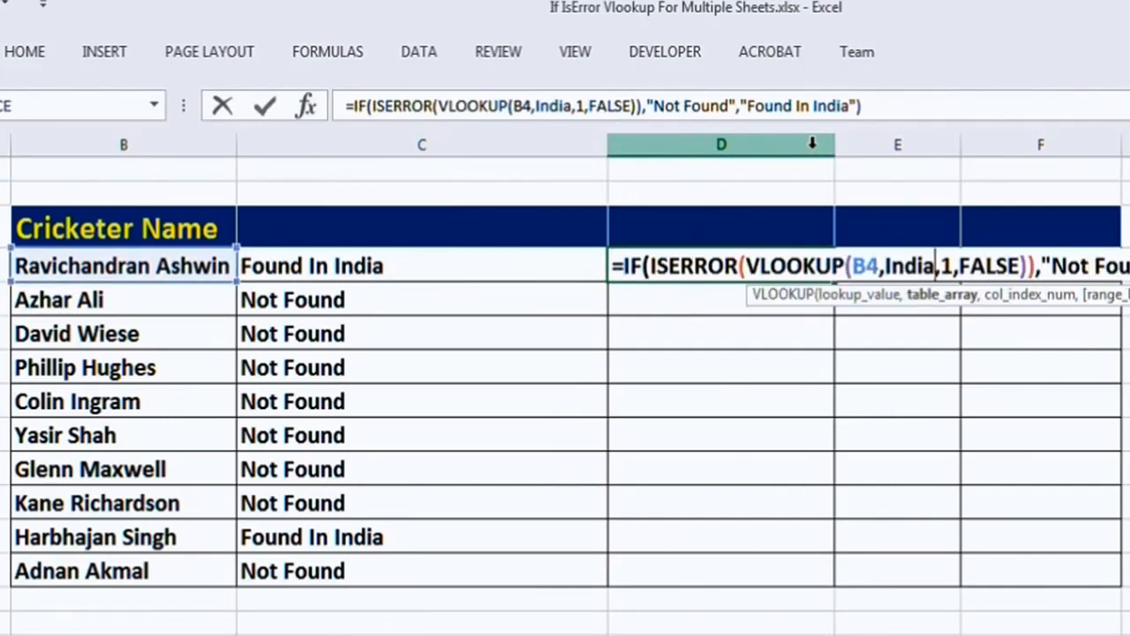
key("BackSpace")
key("BackSpace")
key("BackSpace")
key("BackSpace")
key("BackSpace")
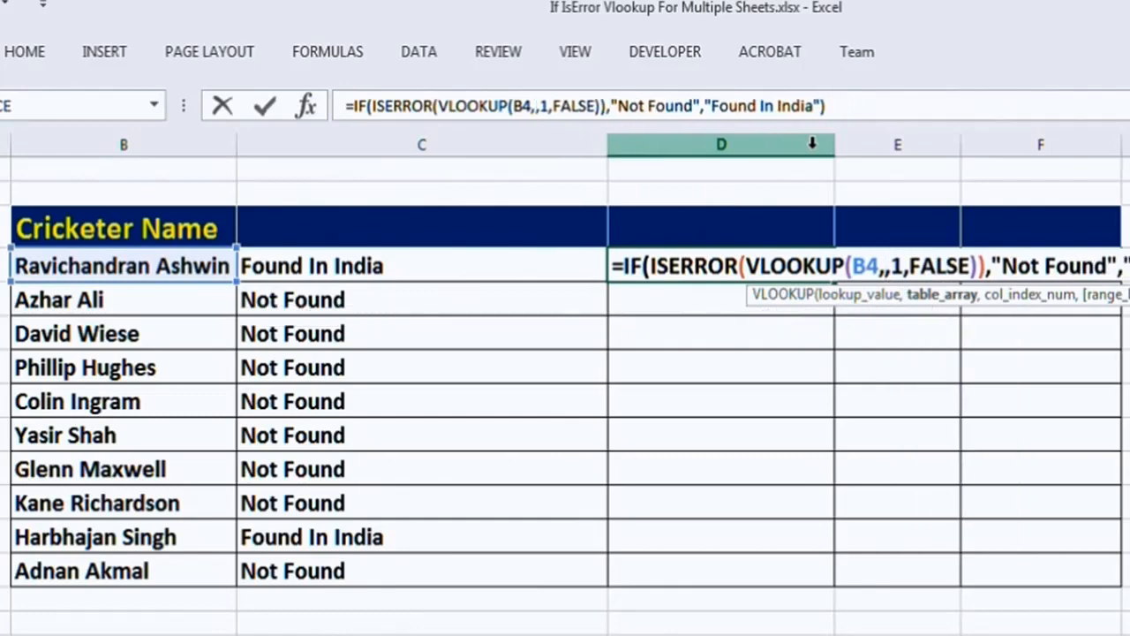
type("paki")
key("Tab")
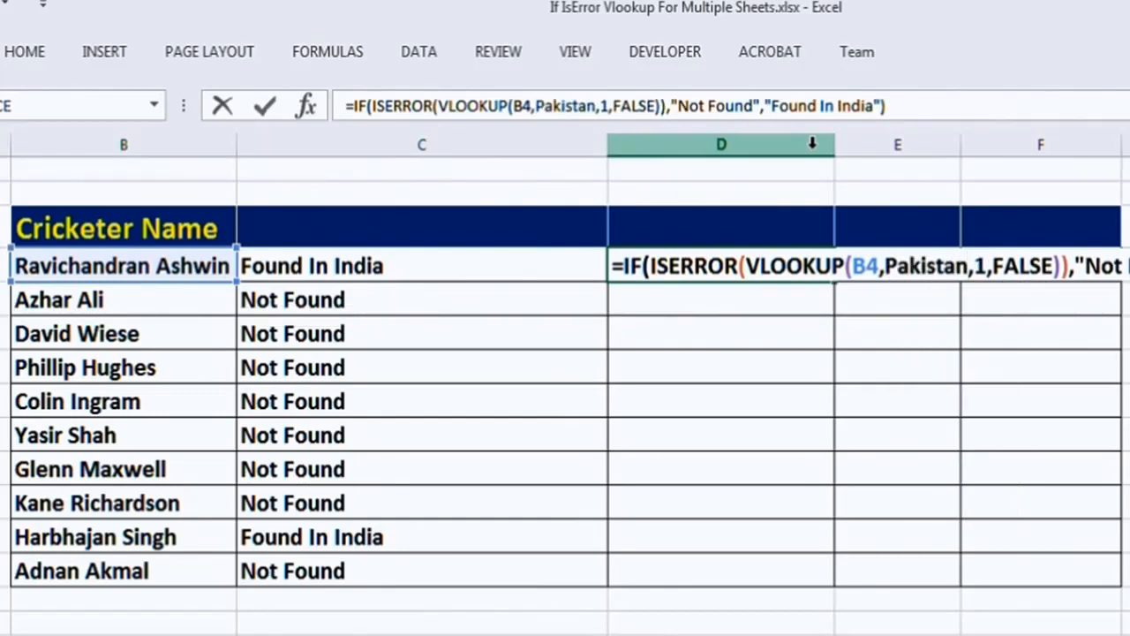
- Change the false value of the D4 formula to "Found In Pakistan" and enter the formula
key("End")
key("BackSpace")
key("BackSpace")
key("BackSpace")
key("BackSpace")
key("BackSpace")
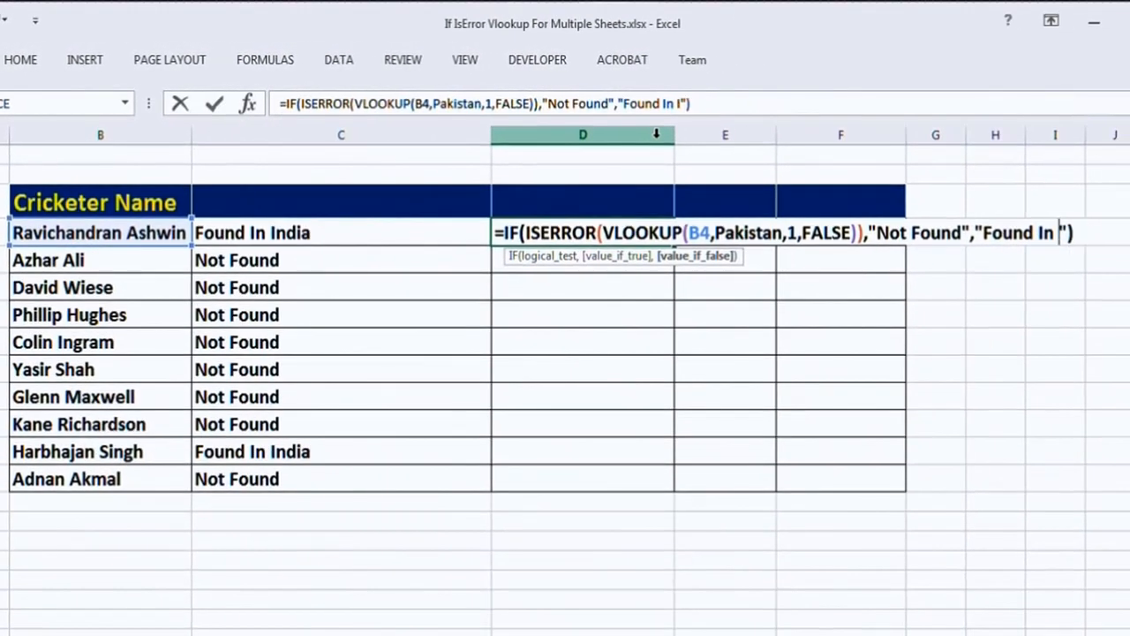
type("Pakistan")
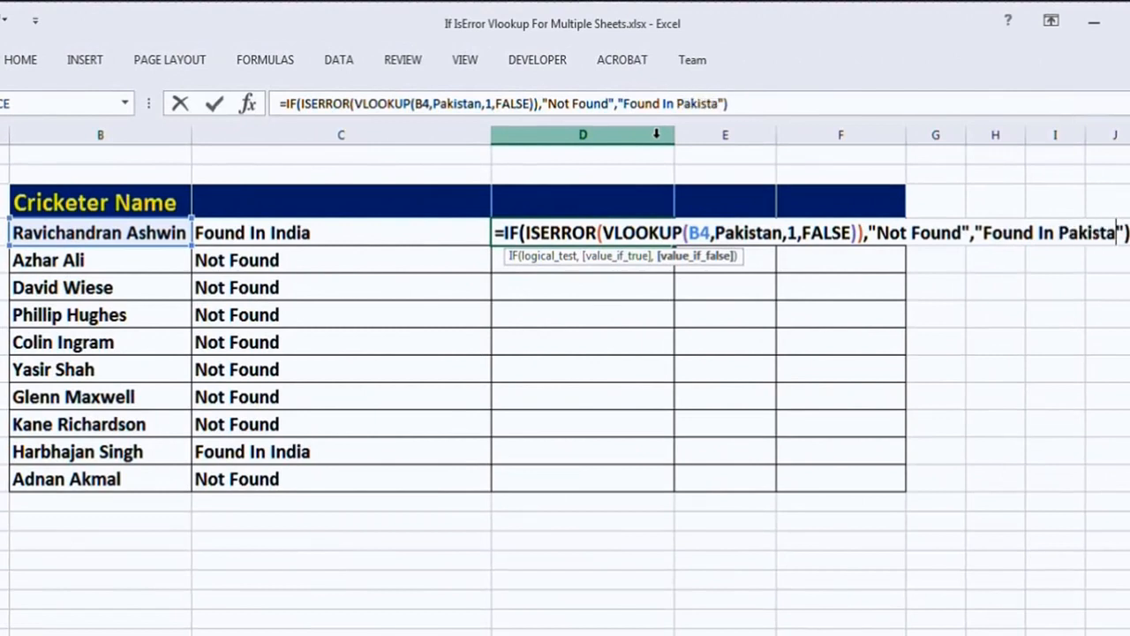
key("Return")
- Copy the D4 formula down to D5:D13 and narrow column C to fit its results
key("Up")
key("ctrl+c")
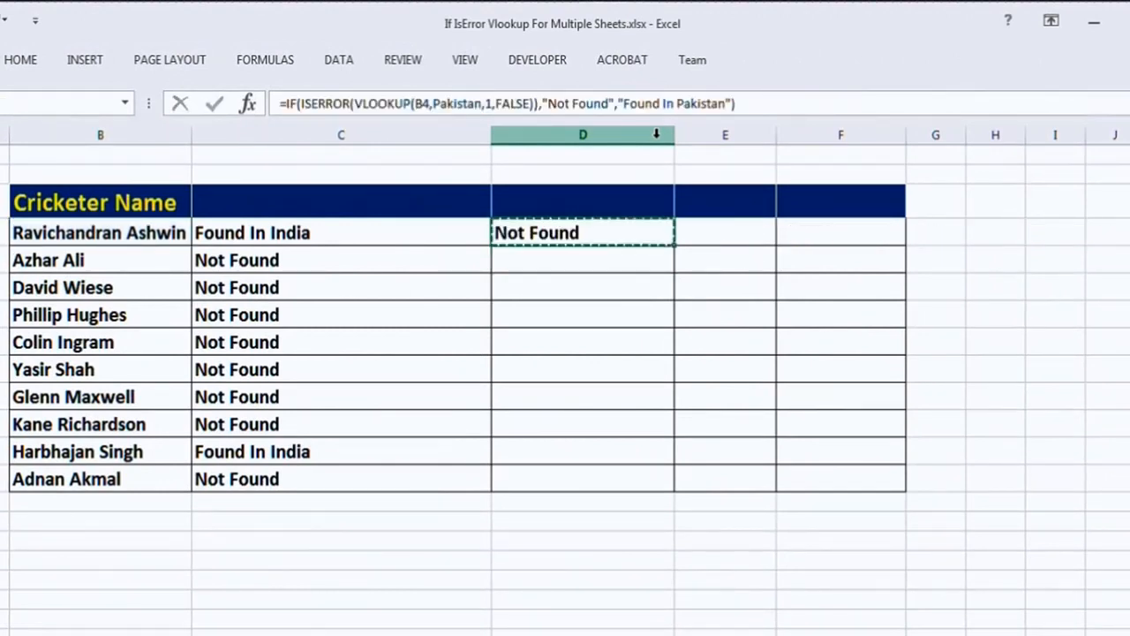
key("Down")
key("shift+Down")
key("shift+Down")
key("shift+Down")
key("shift+Down")
key("shift+Down")
key("shift+Down")
key("shift+Down")
key("shift+Down")
key("ctrl+v")
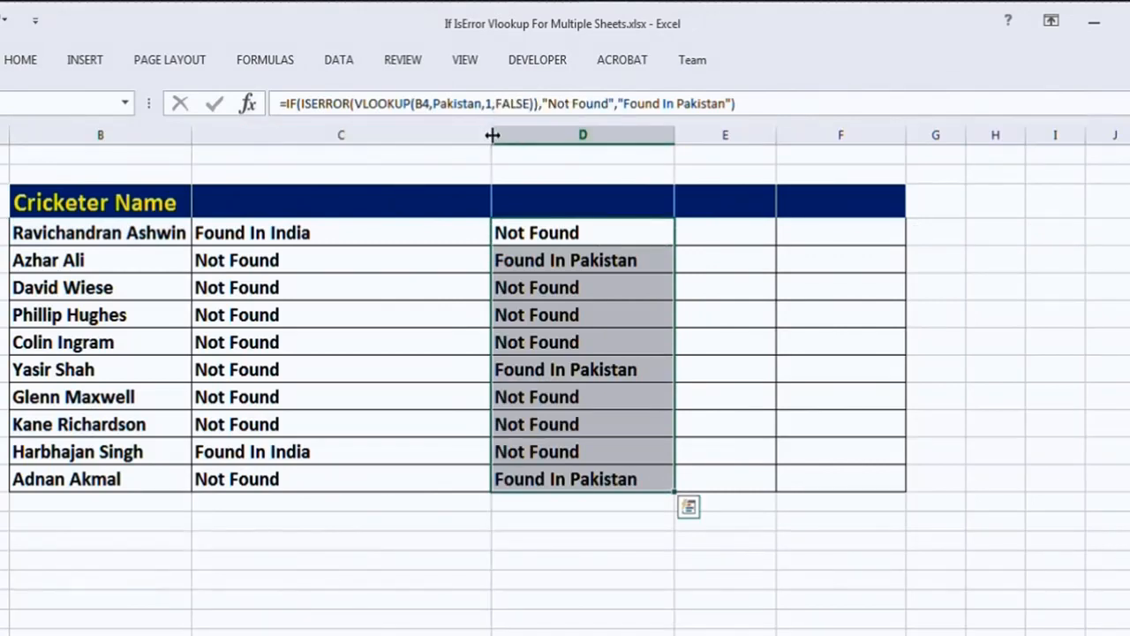
left_click_drag(491, 134, 344, 150)
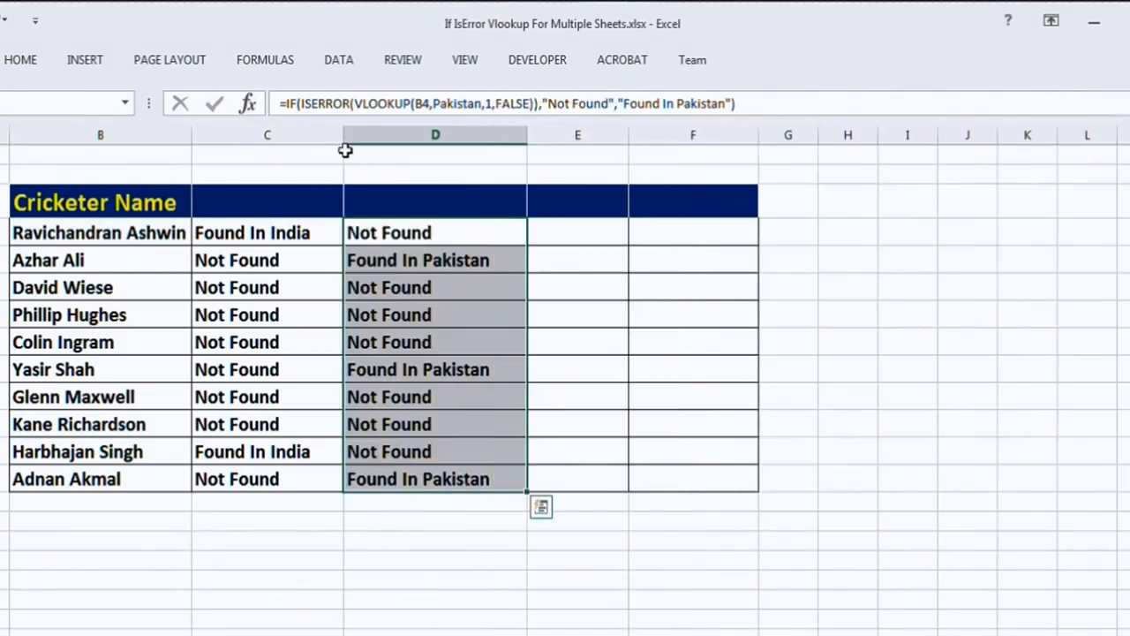
left_click(478, 231)
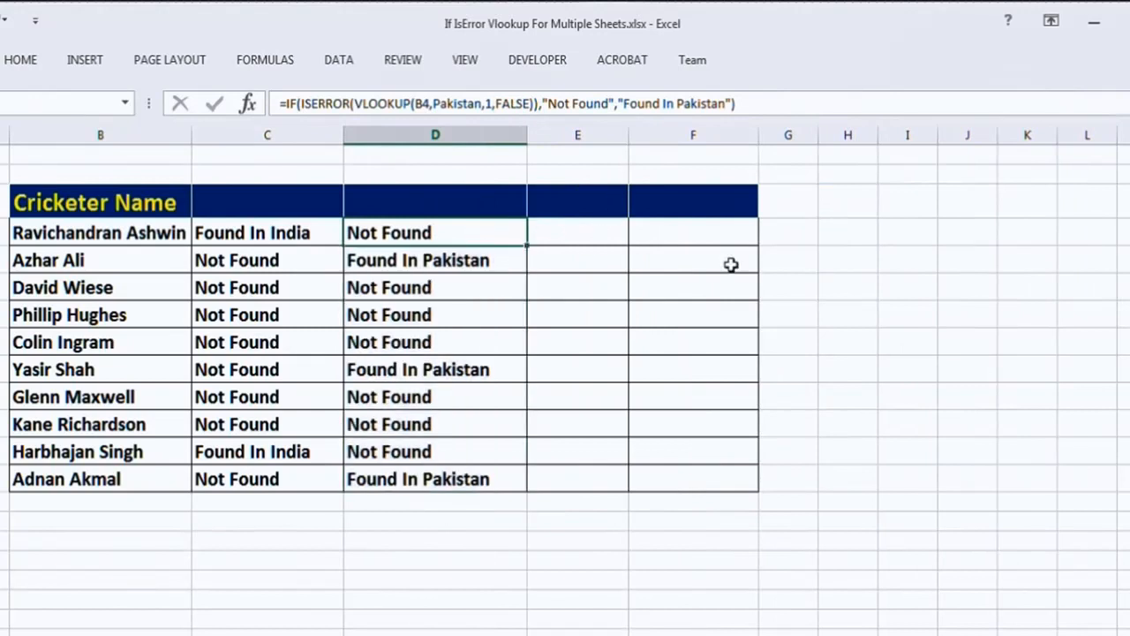
key("Right")
key("F2")
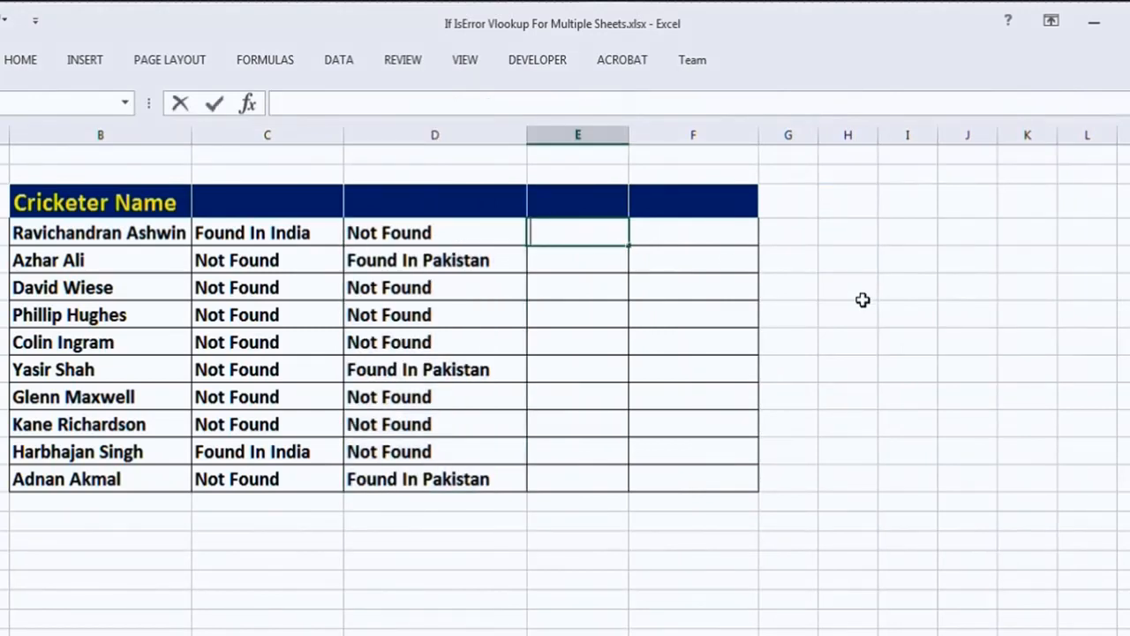
key("Escape")
key("Left")
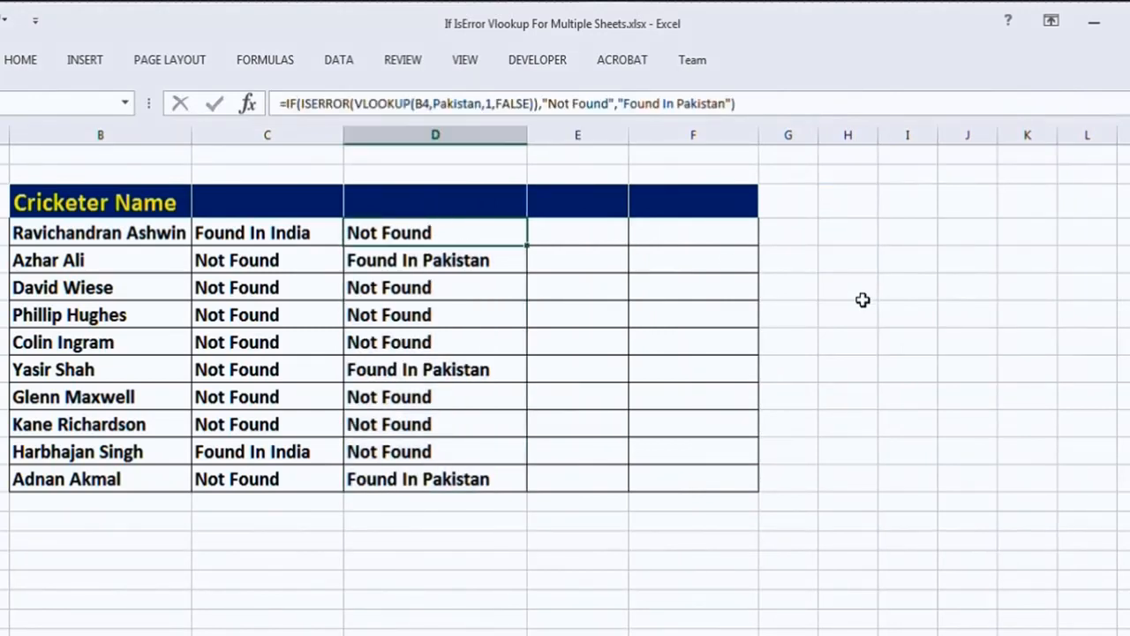
key("shift+F2")
key("Escape")
key("Escape")
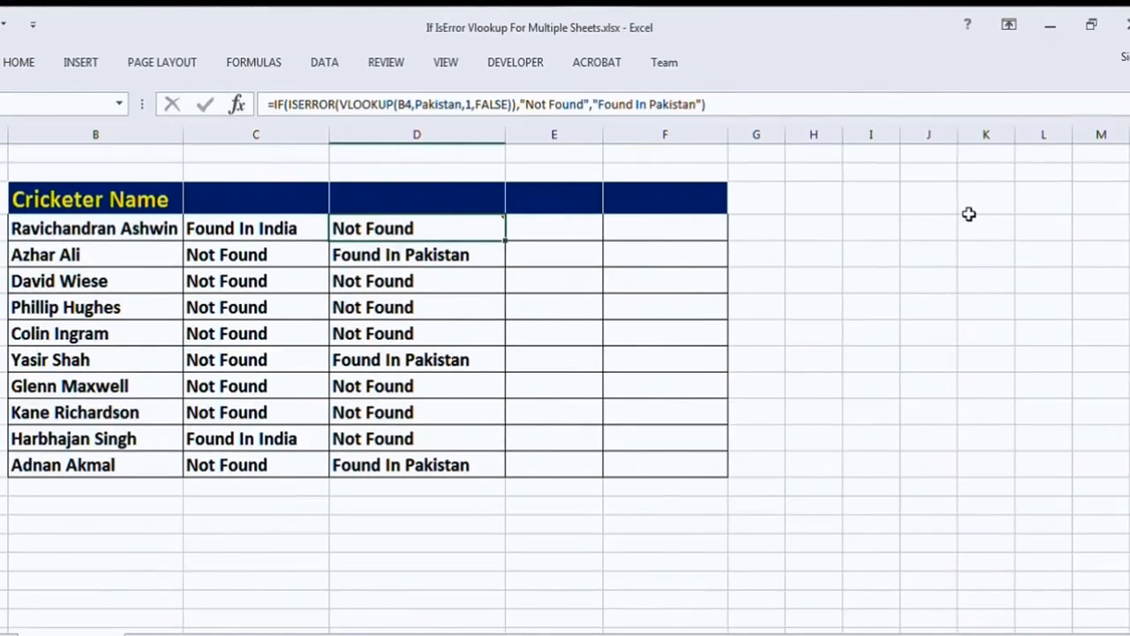
- Copy the full formula text from D4 into E4, keeping the B4 reference
key("F2")
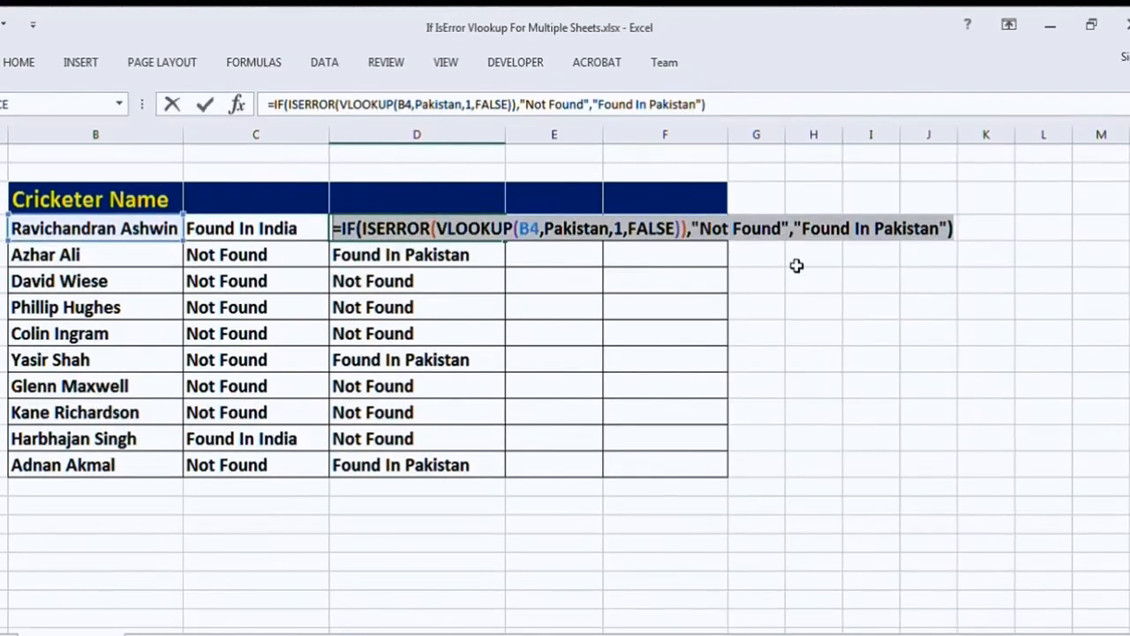
key("Escape")
key("Right")
key("F2")
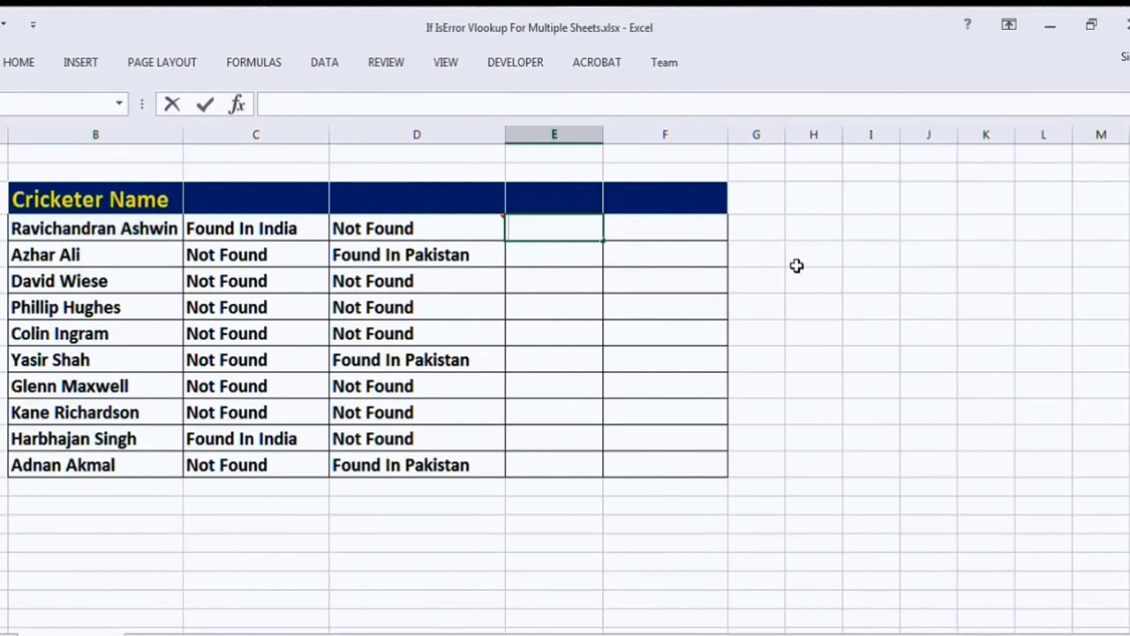
key("ctrl+v")
- Replace the Pakistan lookup range in the E4 VLOOKUP with the named range Australia
key("Left")
key("Left")
key("Left")
key("Left")
key("Left")
key("Left")
key("Left")
key("Left")
key("Left")
key("Left")
key("Left")
key("Left")
key("Left")
key("Left")
key("Left")
key("Left")
key("Left")
key("Left")
key("Left")
key("Left")
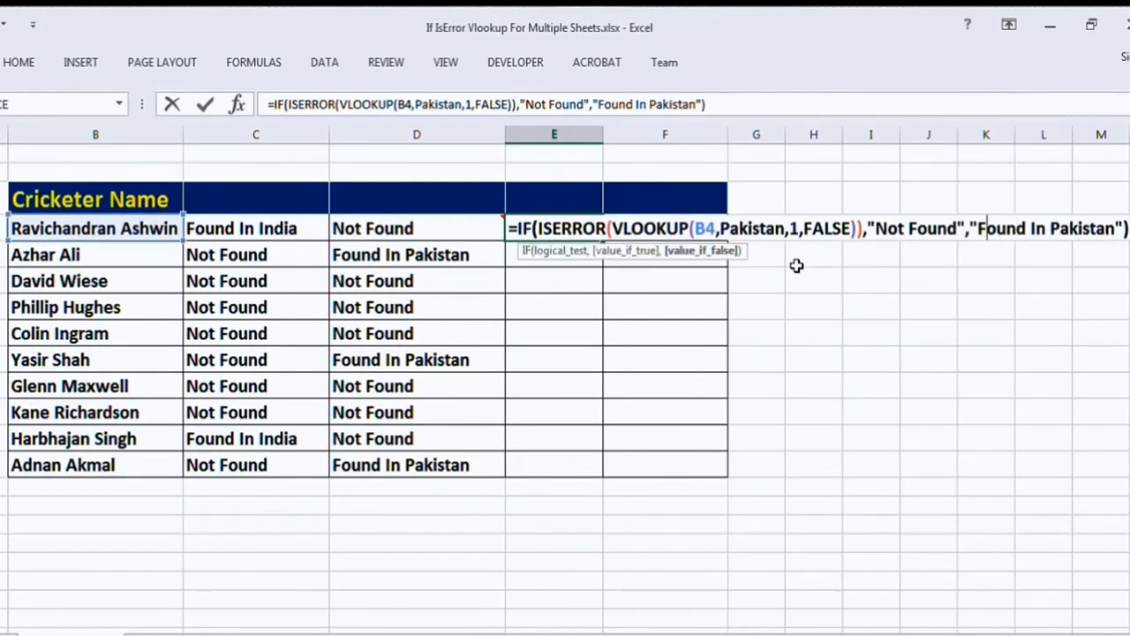
key("Left")
key("Left")
key("Left")
key("Left")
key("Left")
key("Left")
key("Left")
key("Left")
key("Left")
key("Left")
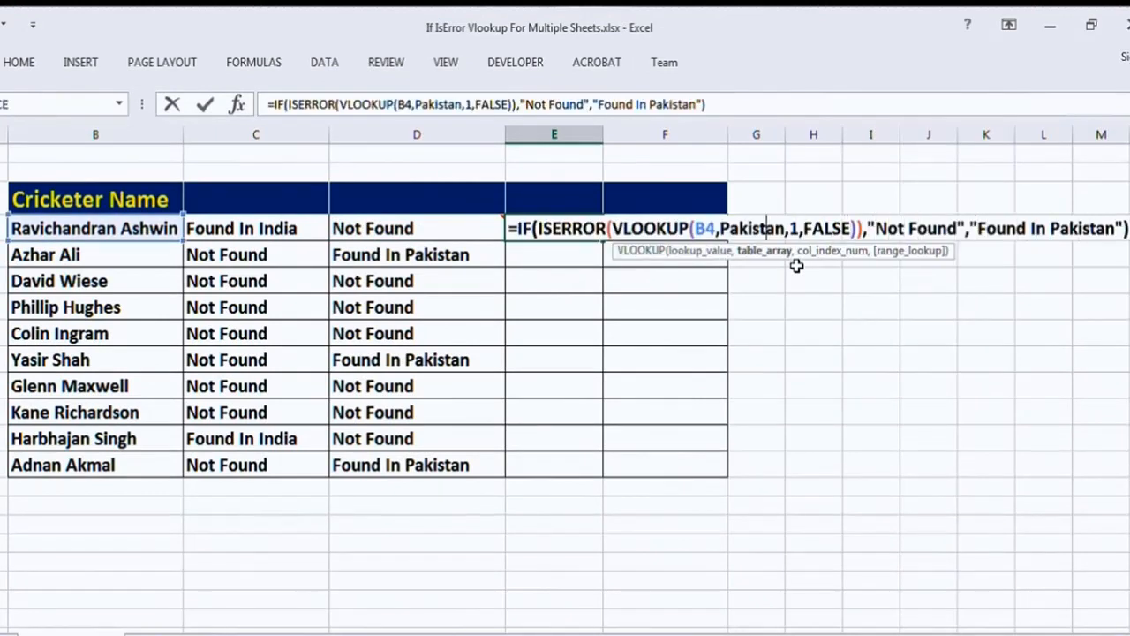
key("Right")
key("Right")
key("BackSpace")
key("BackSpace")
key("BackSpace")
key("BackSpace")
key("BackSpace")
key("BackSpace")
key("BackSpace")
key("BackSpace")
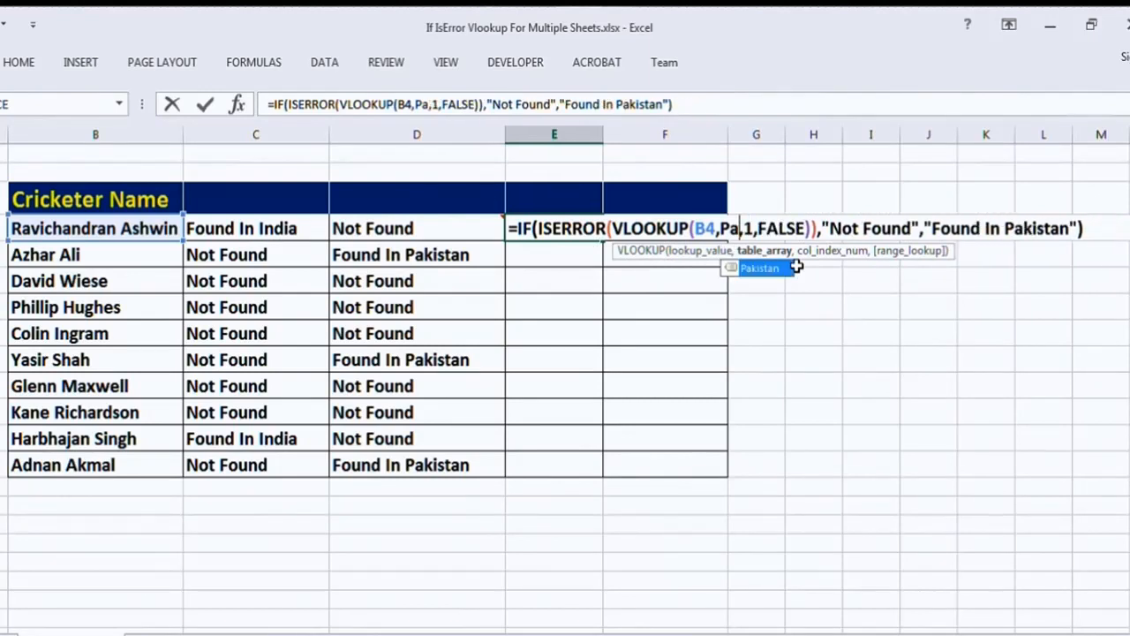
double_click(796, 266)
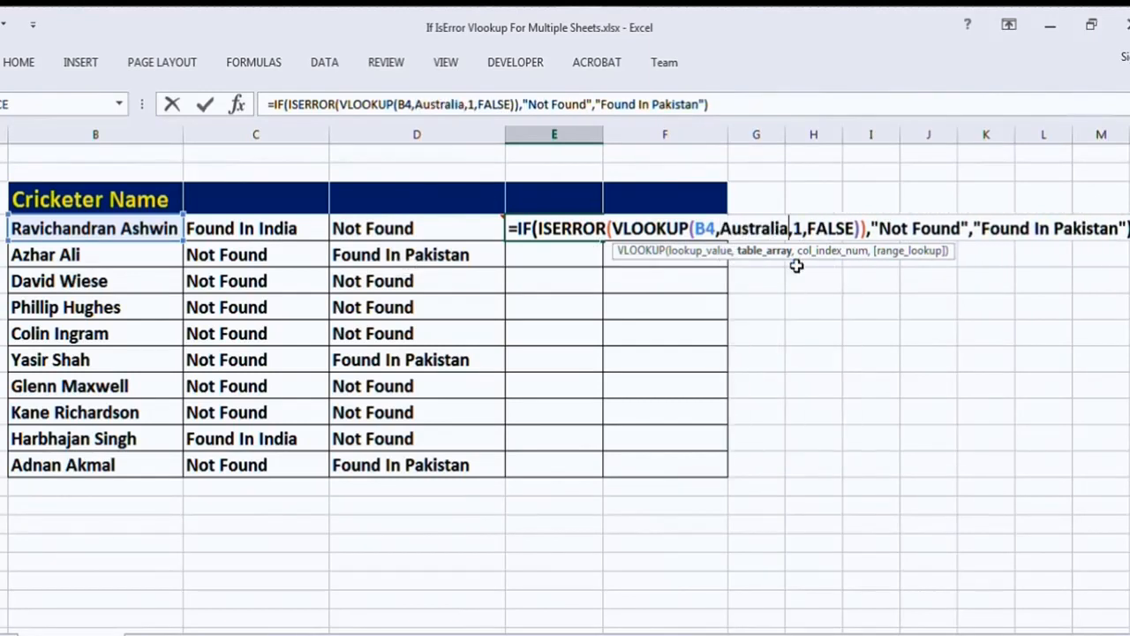
- Change the false value of the E4 formula to "Found In Australia" and enter the formula
key("End")
key("BackSpace")
key("BackSpace")
key("BackSpace")
key("BackSpace")
key("BackSpace")
key("BackSpace")
key("BackSpace")
key("BackSpace")
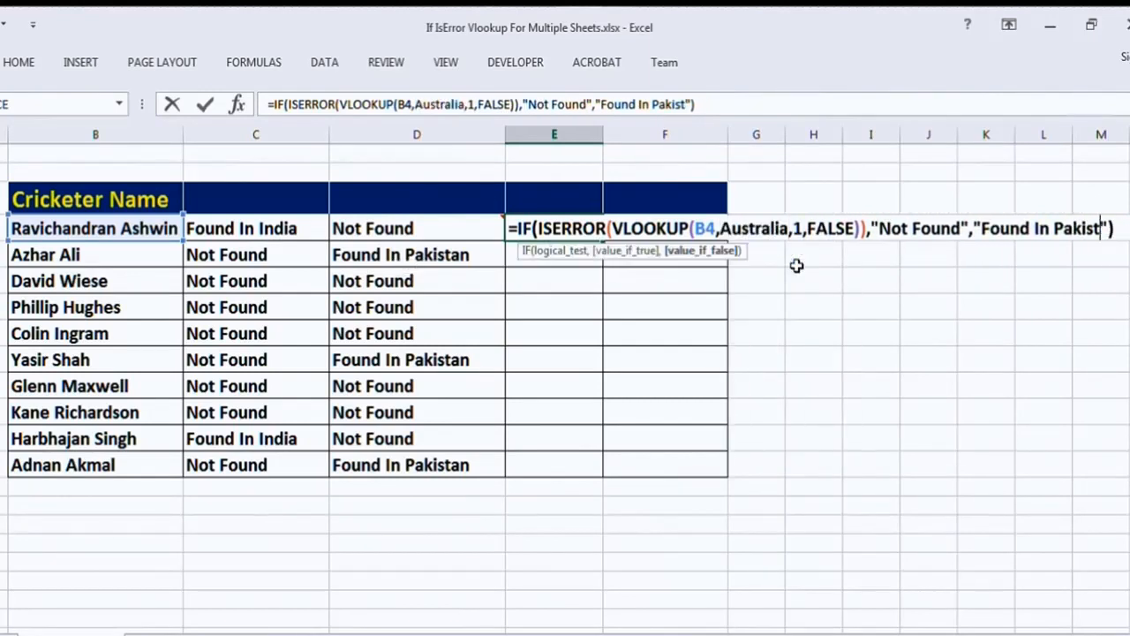
type("Australia")
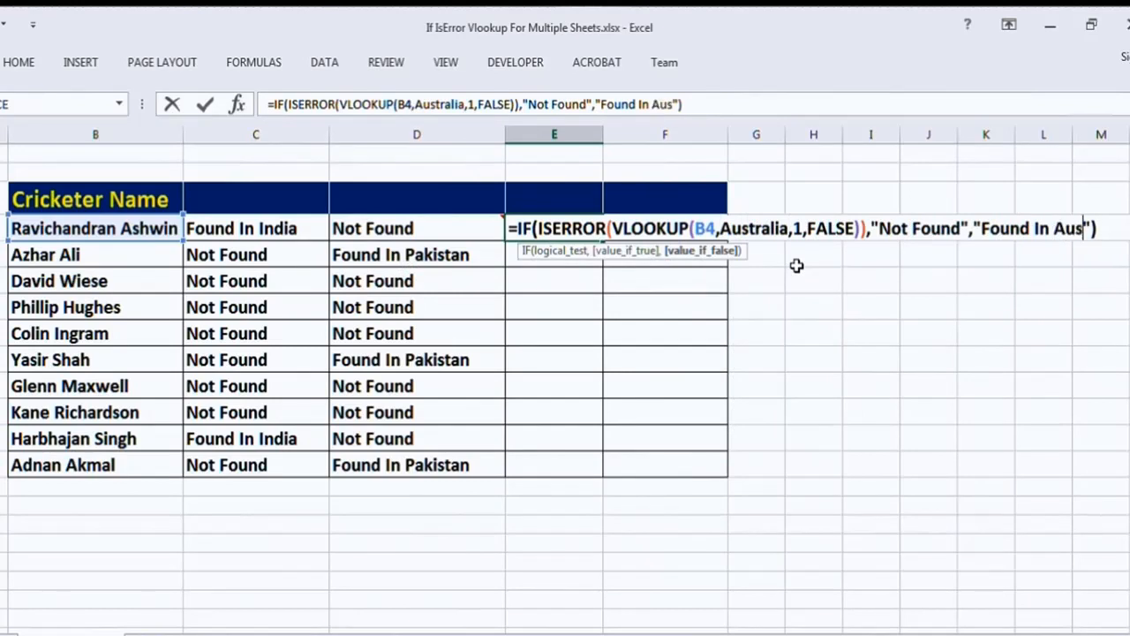
key("Return")
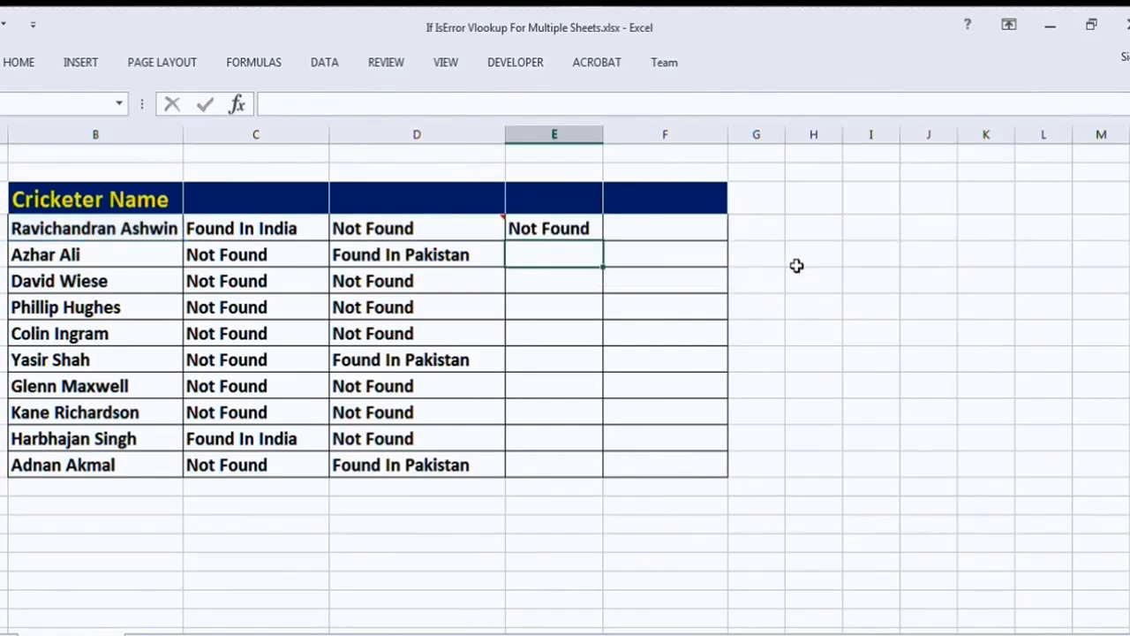
- Copy the E4 formula down to E5:E13 and widen columns E and F
key("Up")
key("ctrl+c")
key("shift+Down")
key("shift+Down")
key("shift+Down")
key("shift+Down")
key("shift+Down")
key("shift+Down")
key("shift+Down")
key("shift+Down")
key("shift+Down")
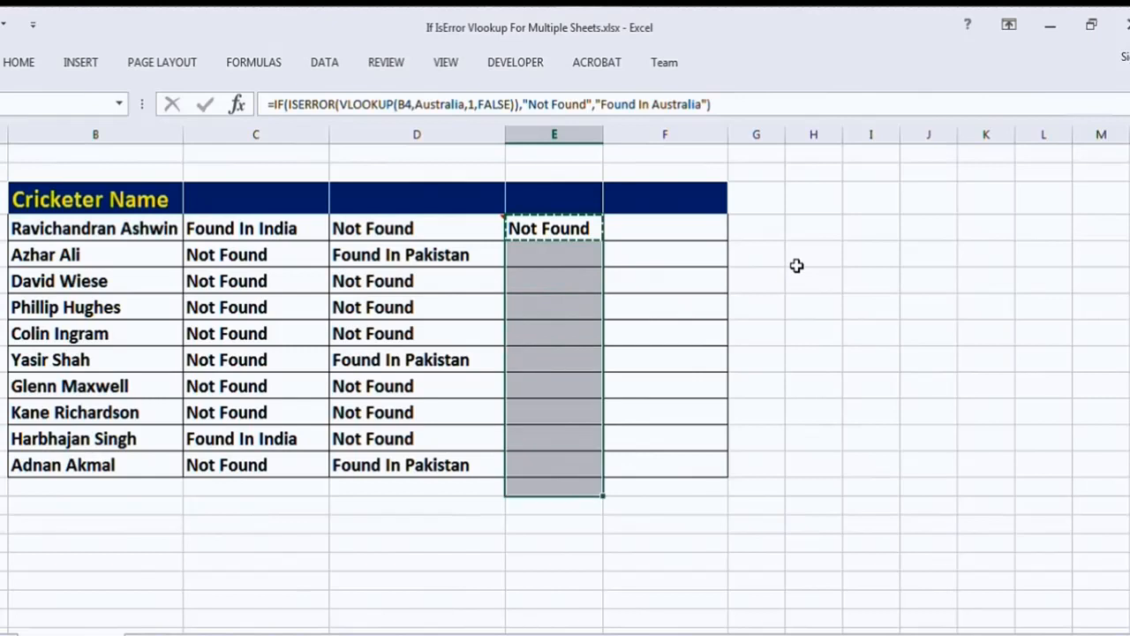
key("ctrl+v")
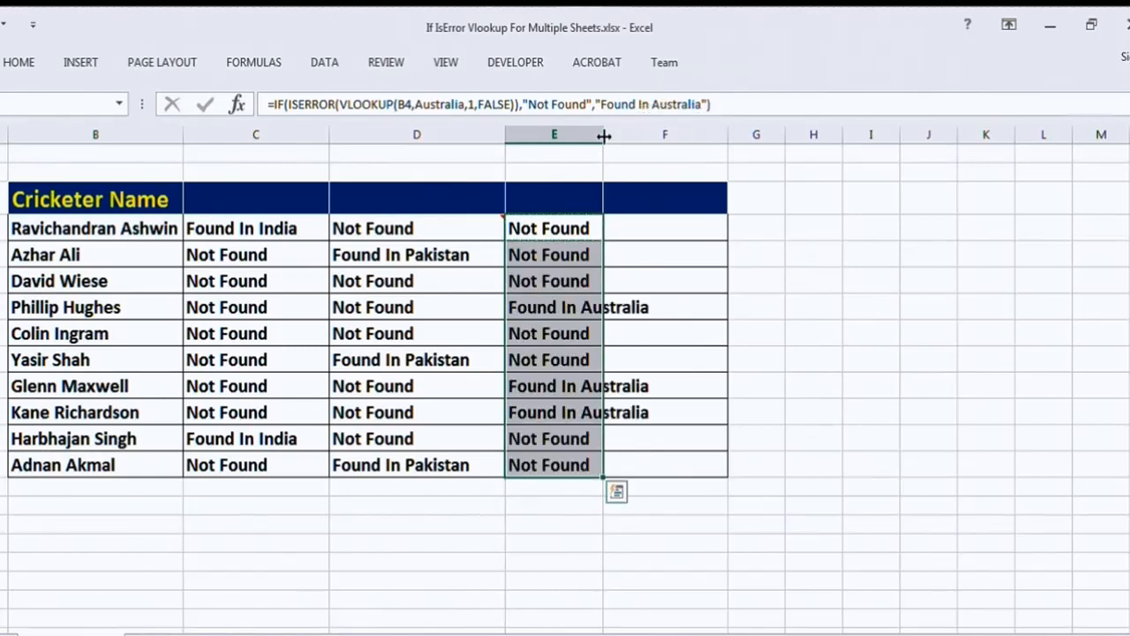
left_click_drag(604, 135, 664, 137)
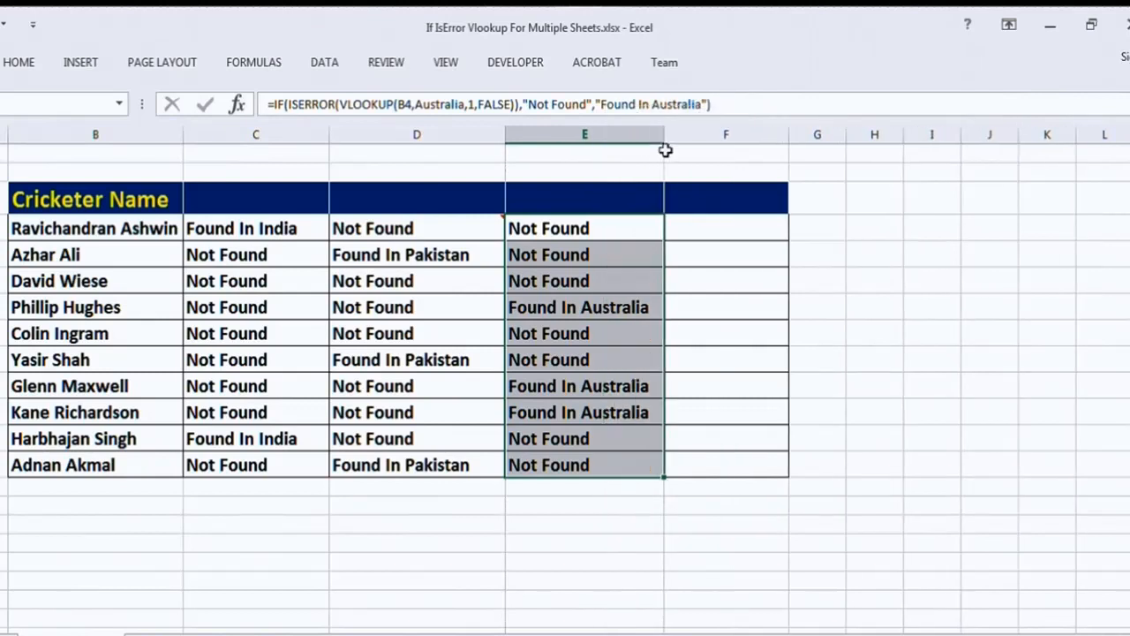
left_click_drag(789, 137, 798, 137)
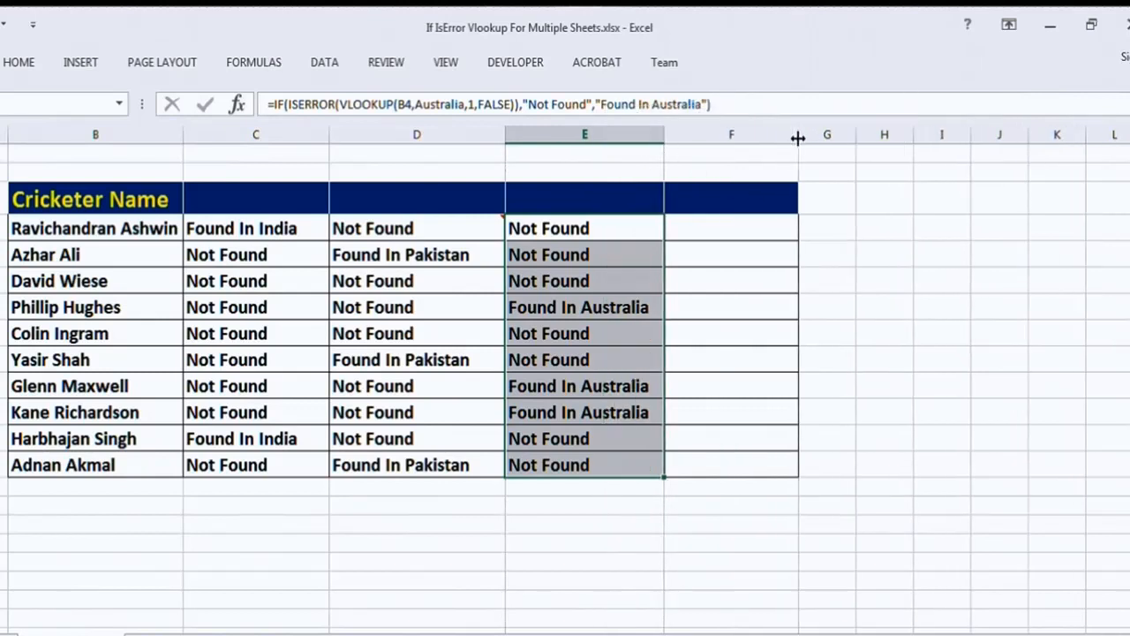
- Copy the full formula text from E4 into F4, keeping the B4 reference
left_click(612, 231)
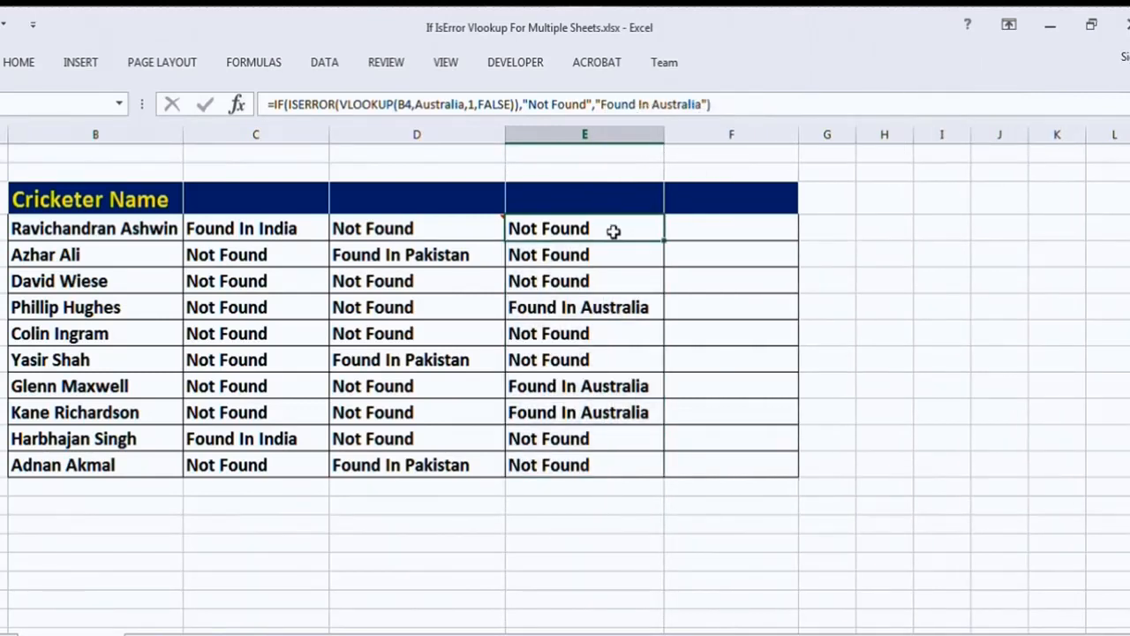
key("F2")
key("shift+Home")
key("shift+Up")
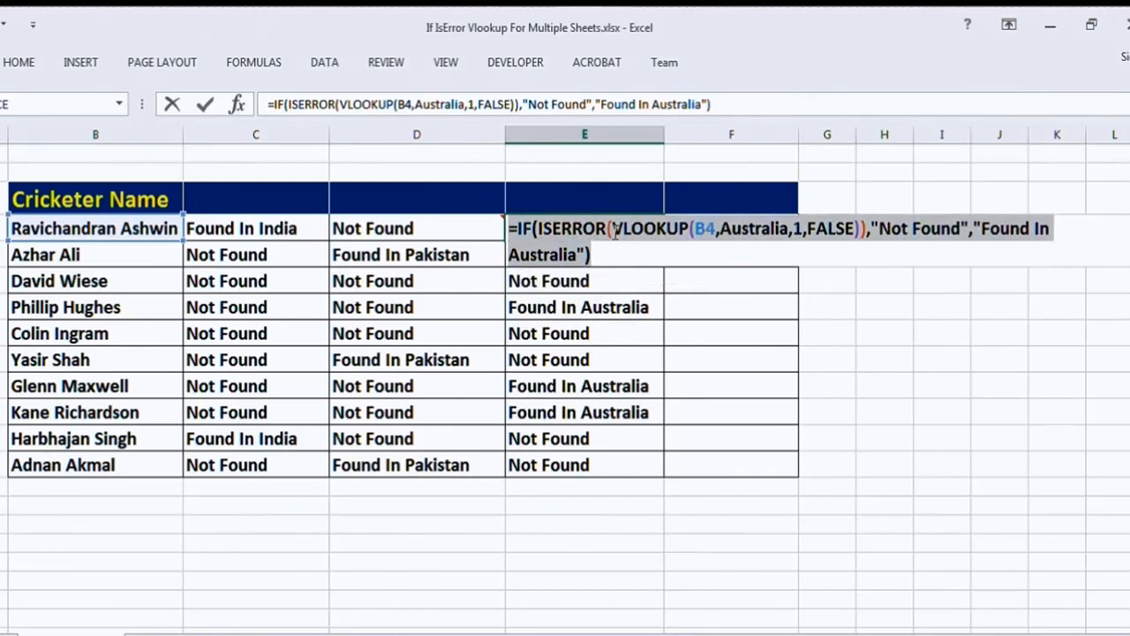
key("Tab")
key("F2")
key("ctrl+v")
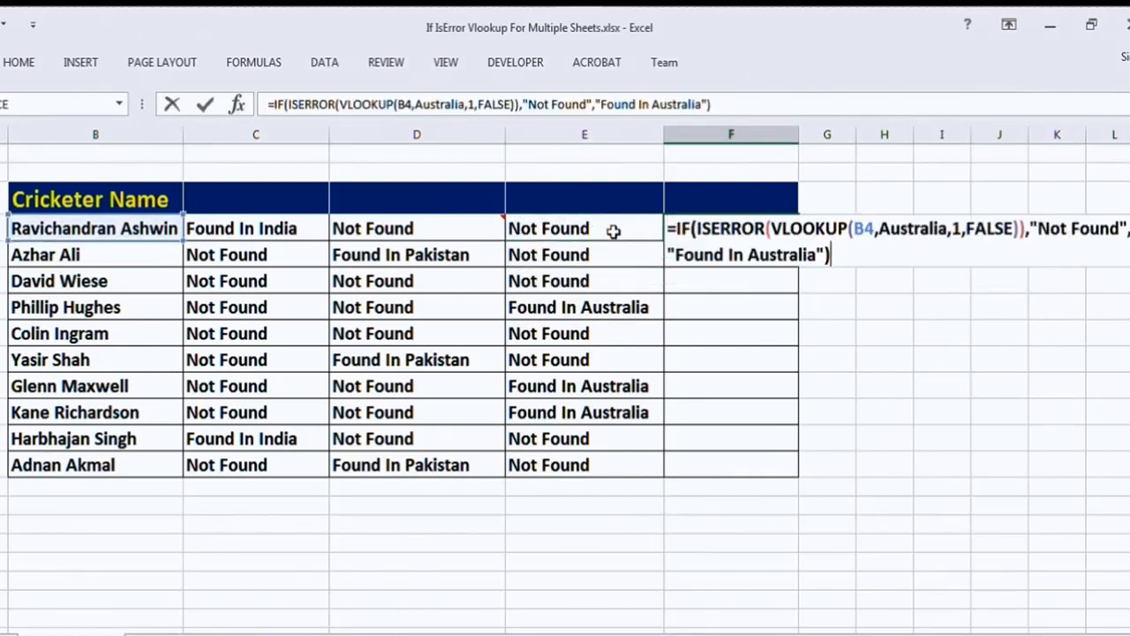
- Replace the Australia lookup range in the F4 VLOOKUP with the named range SouthAfrica
key("Up")
key("Right")
key("Right")
key("Right")
key("Right")
key("Right")
key("Right")
key("Right")
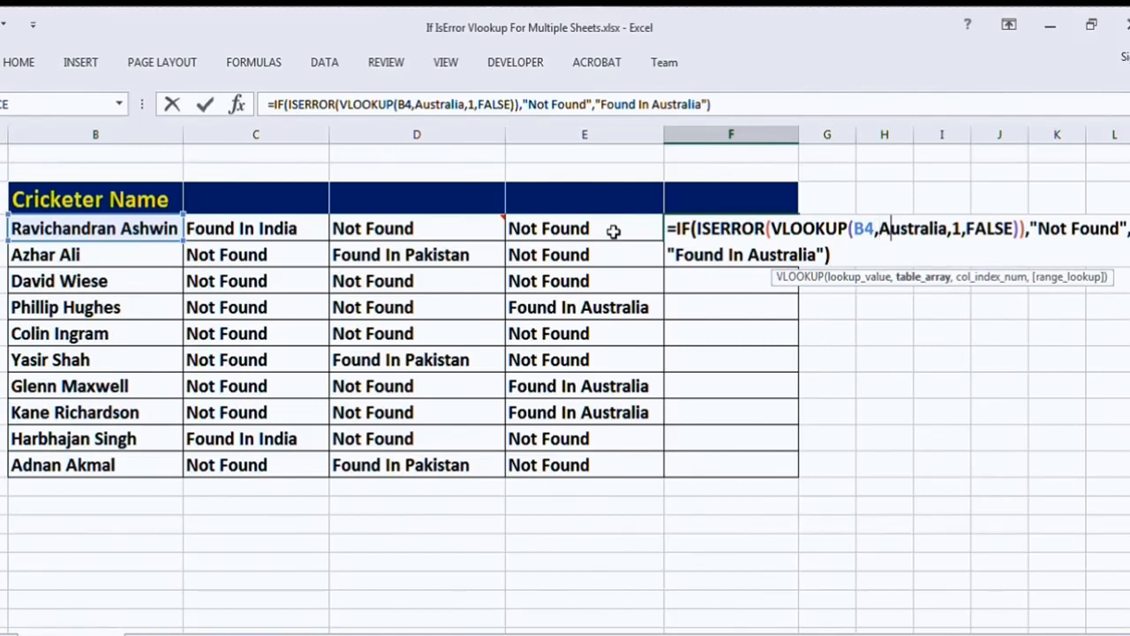
key("Right")
key("Right")
key("Right")
key("Right")
key("Right")
key("Right")
key("Right")
key("BackSpace")
key("BackSpace")
key("BackSpace")
key("BackSpace")
key("BackSpace")
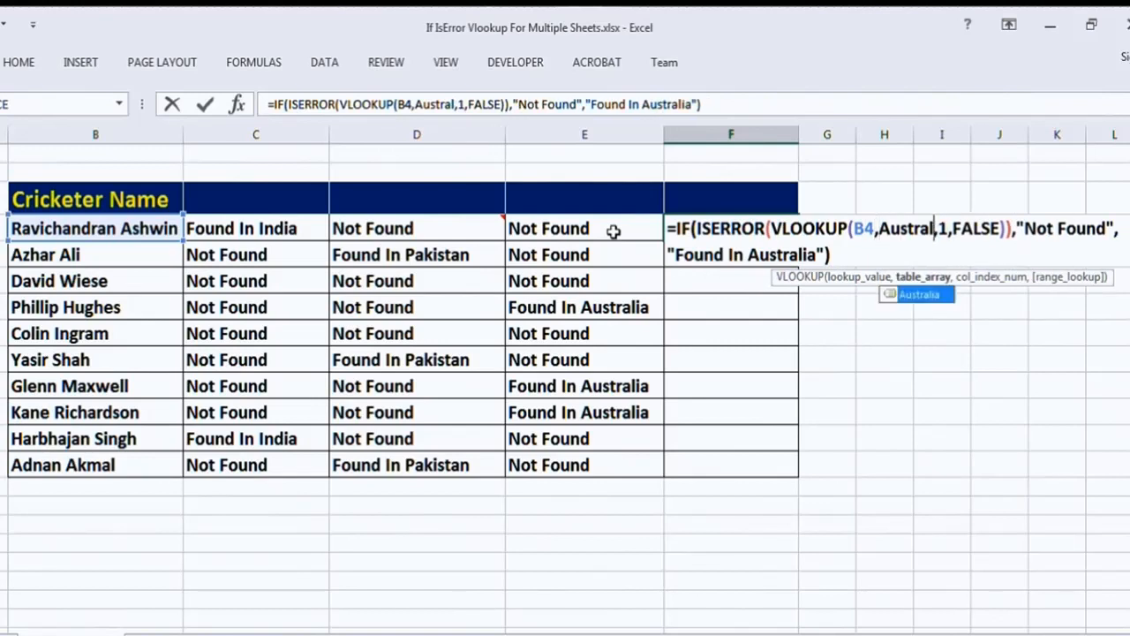
key("BackSpace")
key("BackSpace")
key("BackSpace")
key("BackSpace")
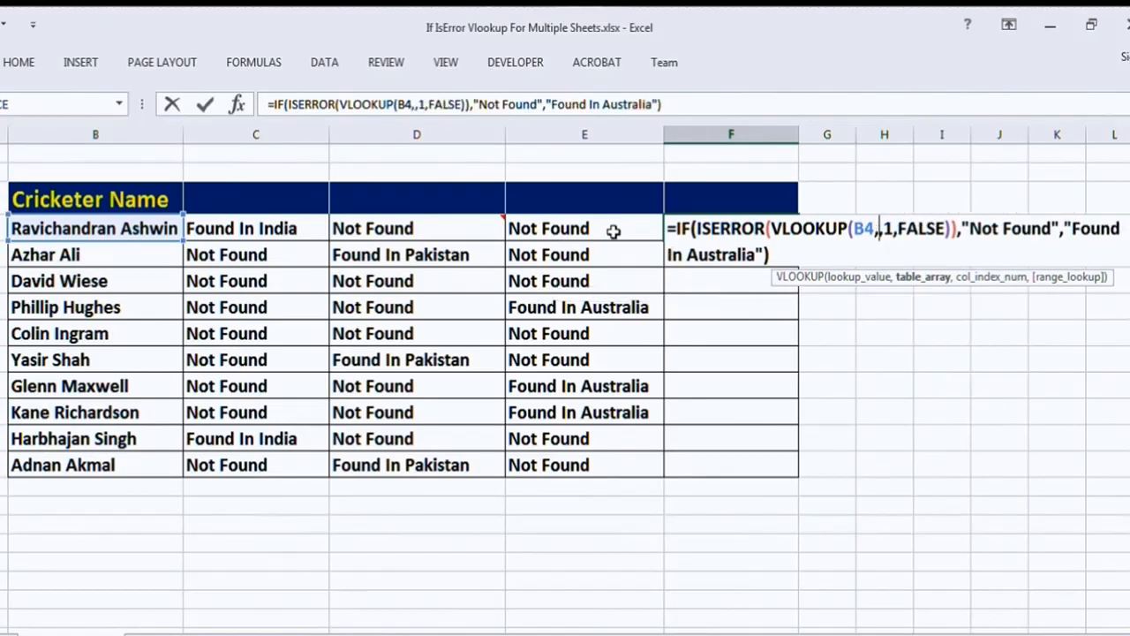
type("So")
key("Tab")
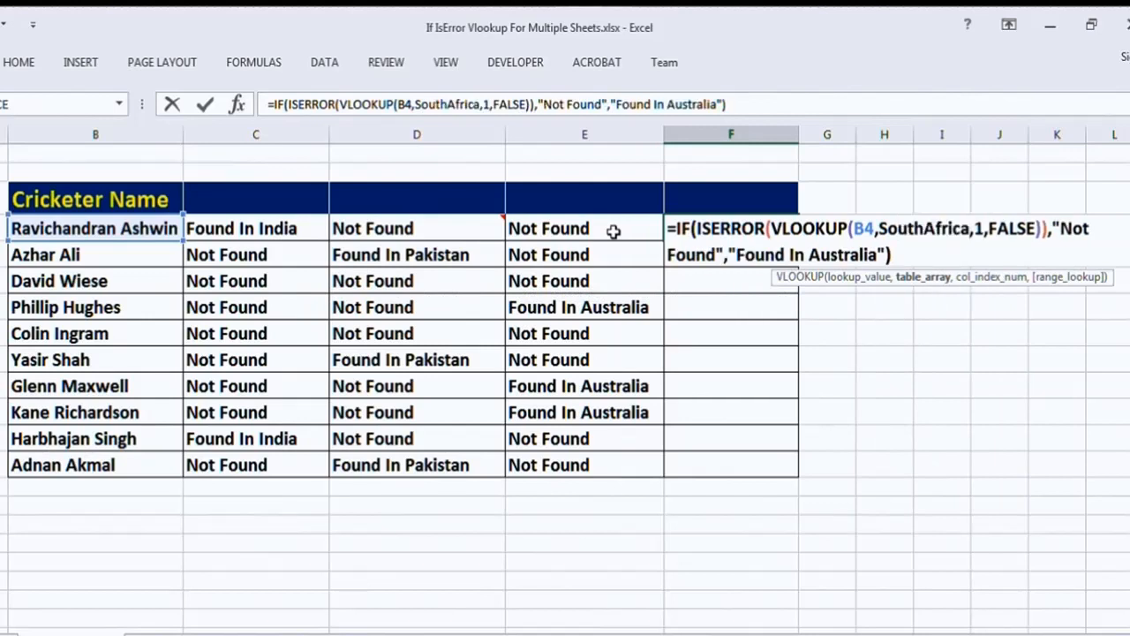
- Change the false value of the F4 formula to "Found In SouthAfrica" and enter the formula
left_click(830, 254)
key("Left")
key("Left")
key("Left")
key("Right")
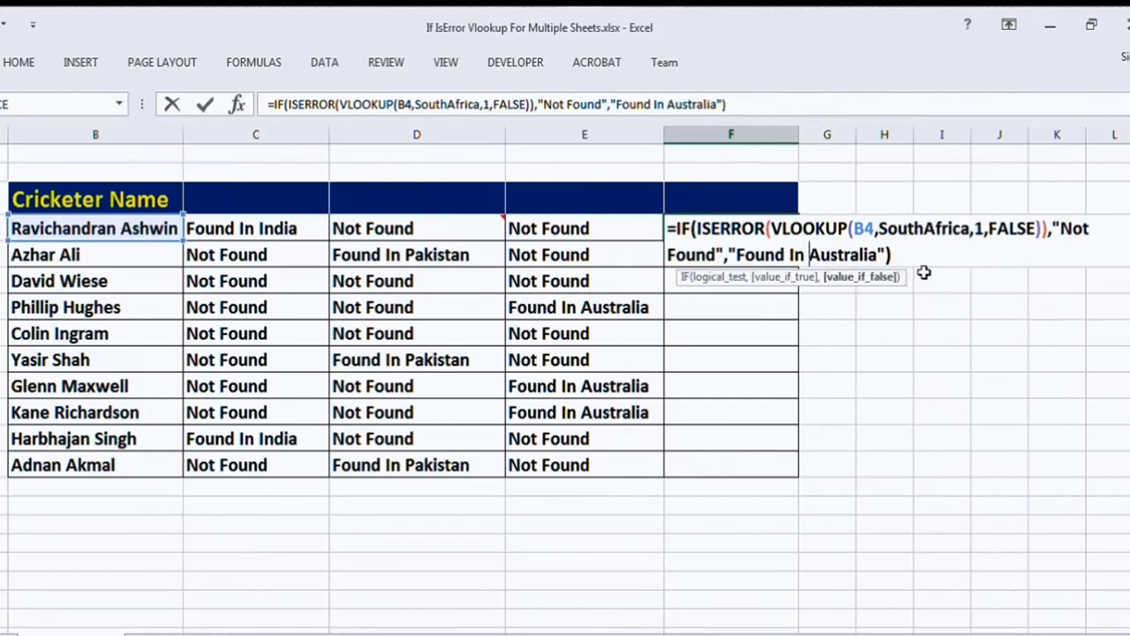
key("shift+Right")
key("shift+Right")
key("shift+Right")
key("shift+Right")
key("shift+Right")
key("shift+Right")
key("shift+Right")
key("shift+Right")
key("shift+Right")
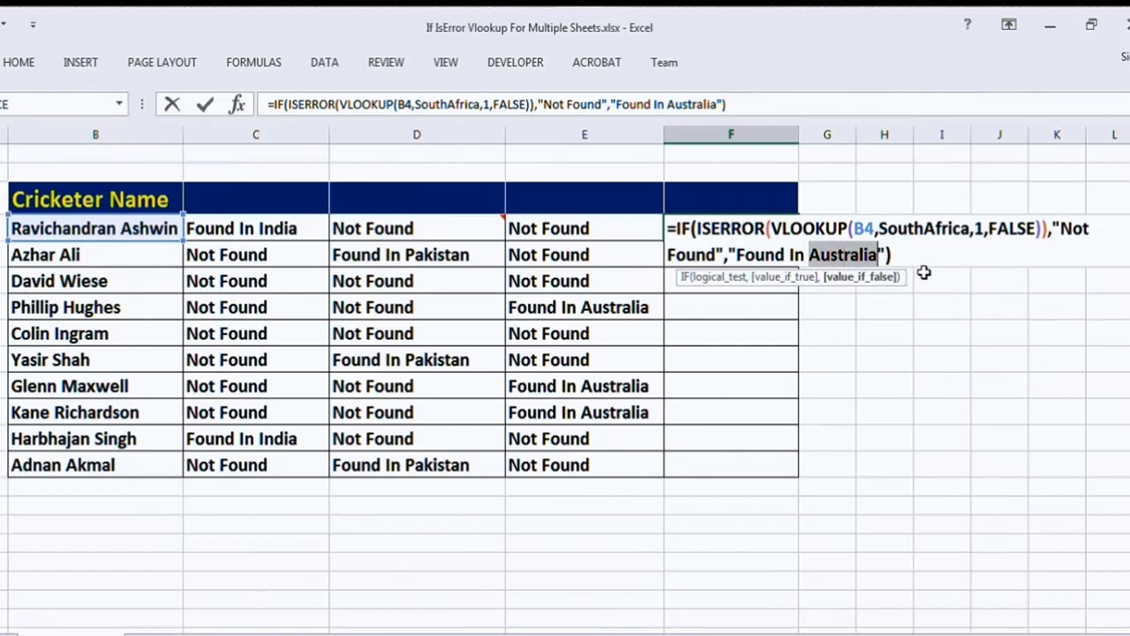
type("Soluth")
key("BackSpace")
key("BackSpace")
key("BackSpace")
key("BackSpace")
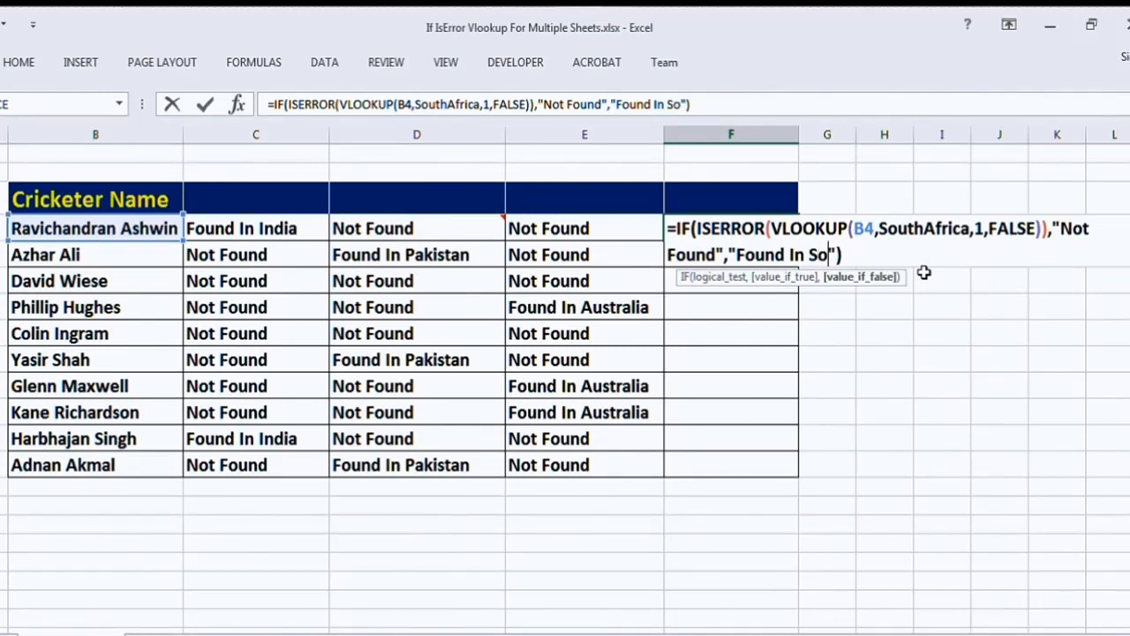
type("uthAfric")
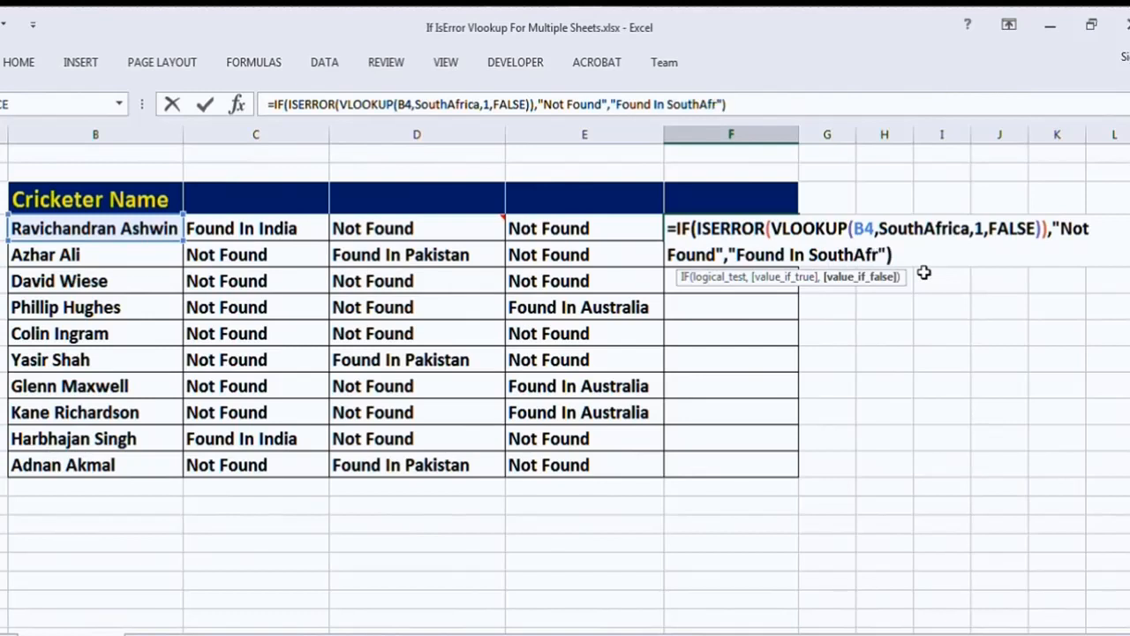
type("a")
key("Return")
- Copy the F4 formula down to F5:F13 and autofit the width of column F
key("Up")
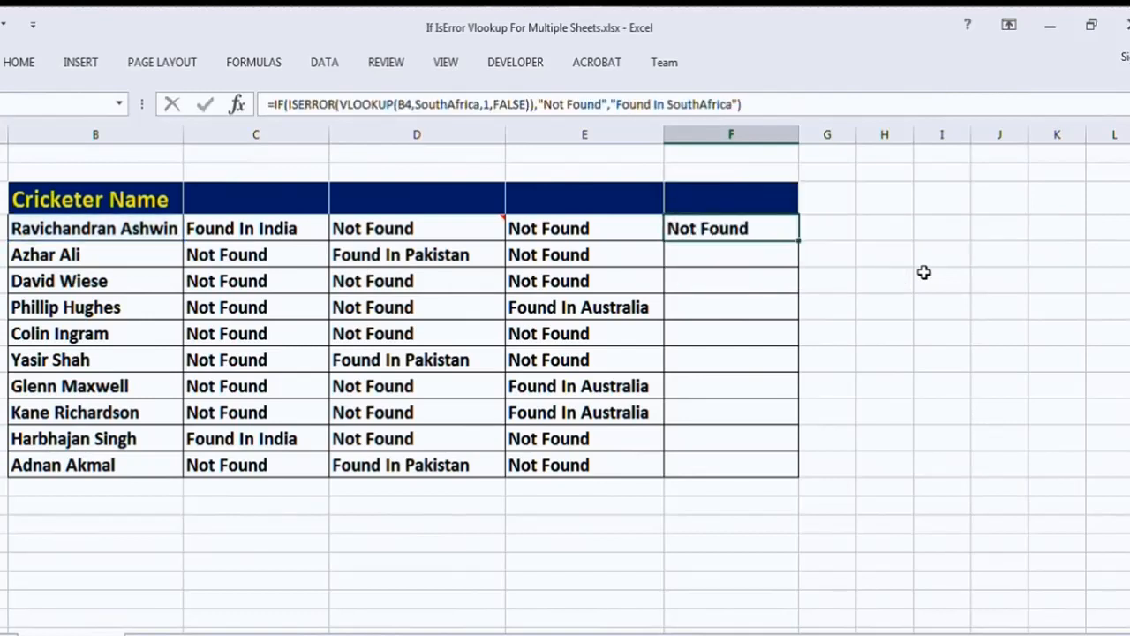
key("ctrl+c")
key("shift+Down")
key("shift+Down")
key("shift+Down")
key("shift+Down")
key("shift+Down")
key("shift+Down")
key("shift+Down")
key("shift+Down")
key("shift+Down")
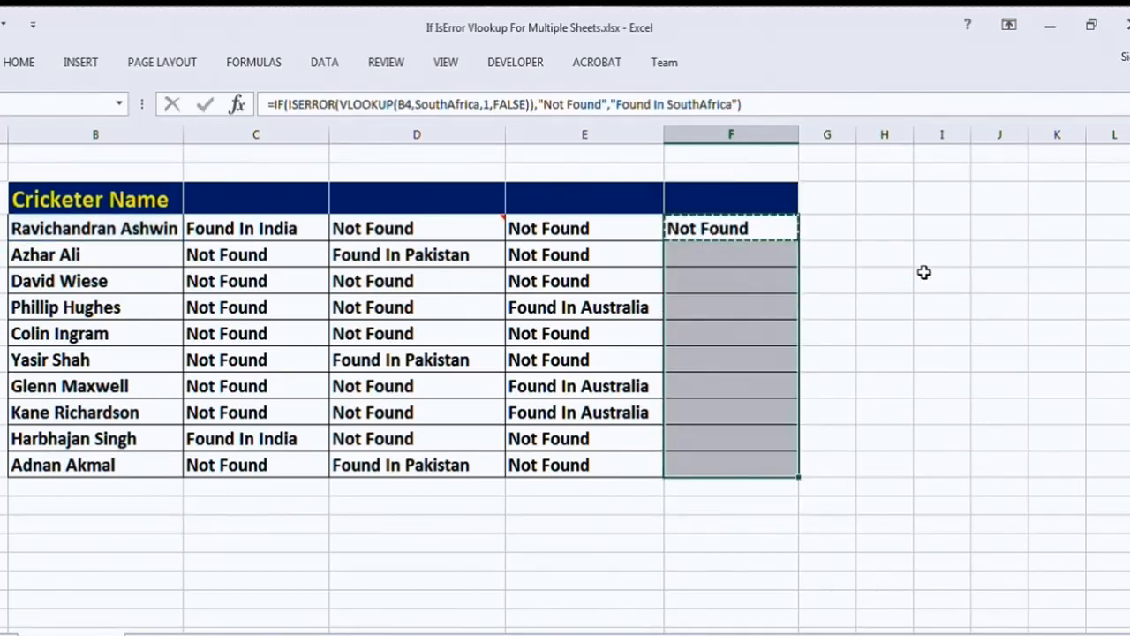
key("ctrl+v")
key("alt+o")
key("c")
key("a")
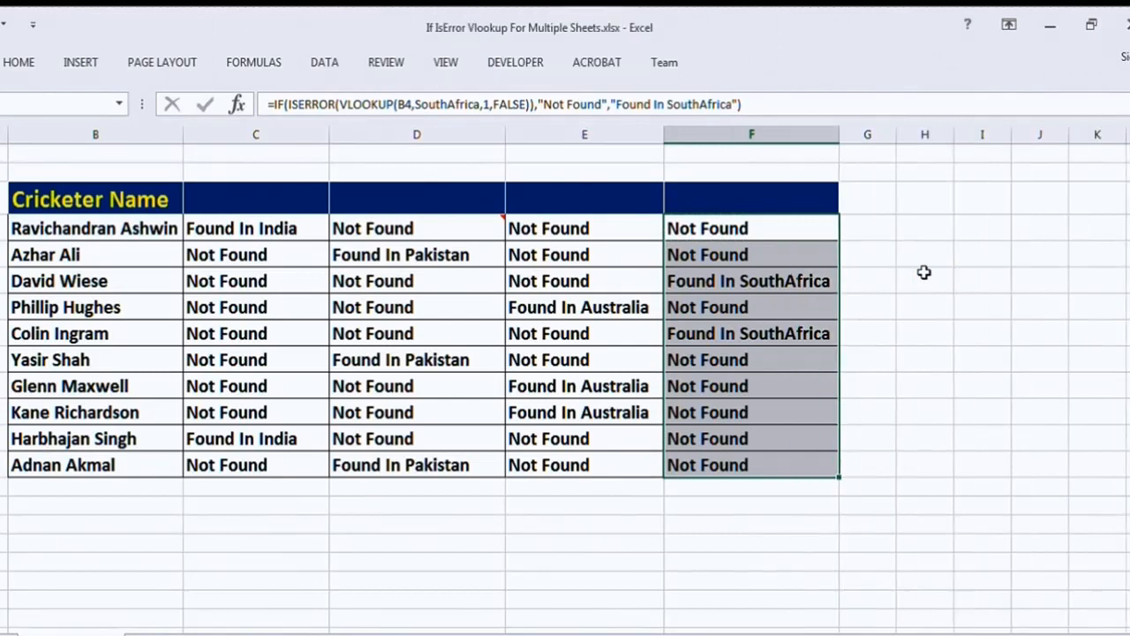
- Copy the Pakistan formula text from D4 without its leading equals sign, leaving the cell unchanged
left_click(450, 276)
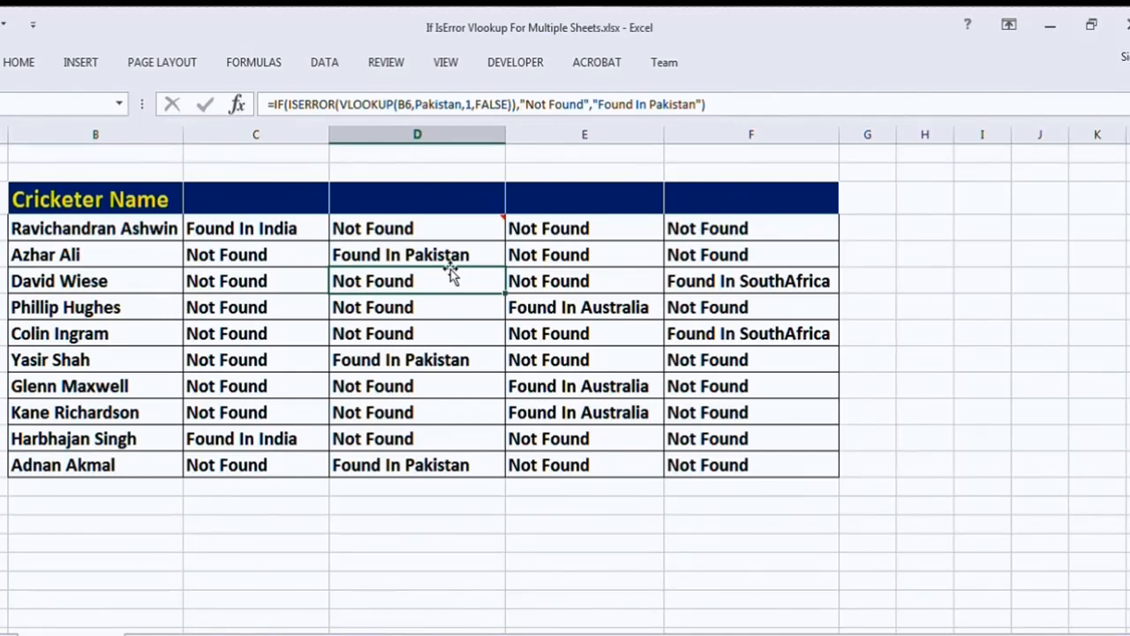
left_click(473, 229)
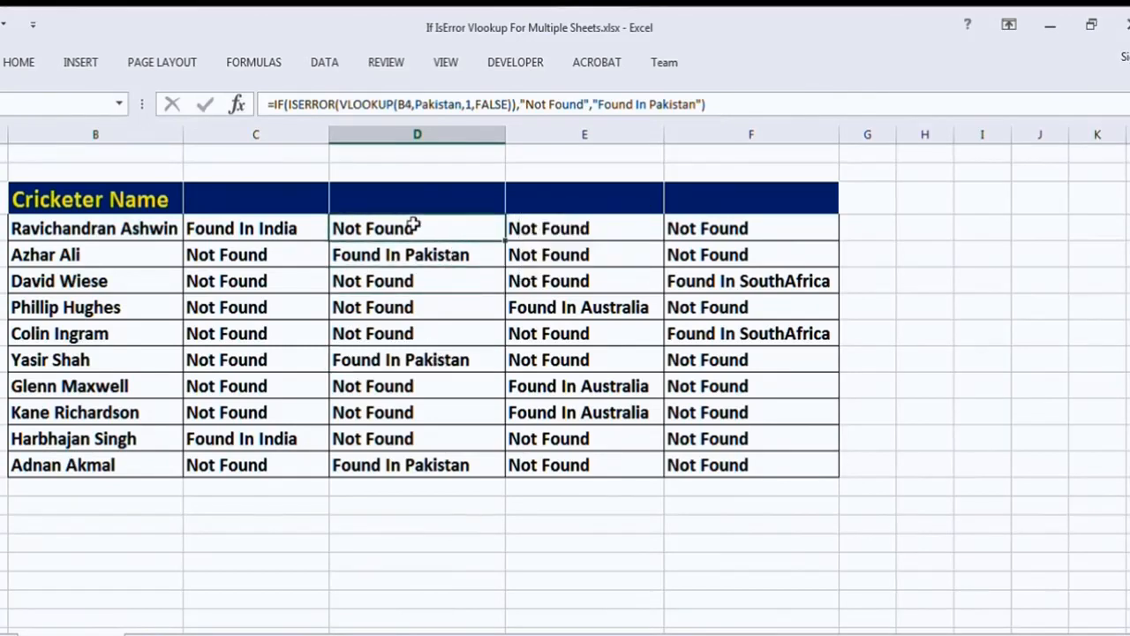
left_click(722, 104)
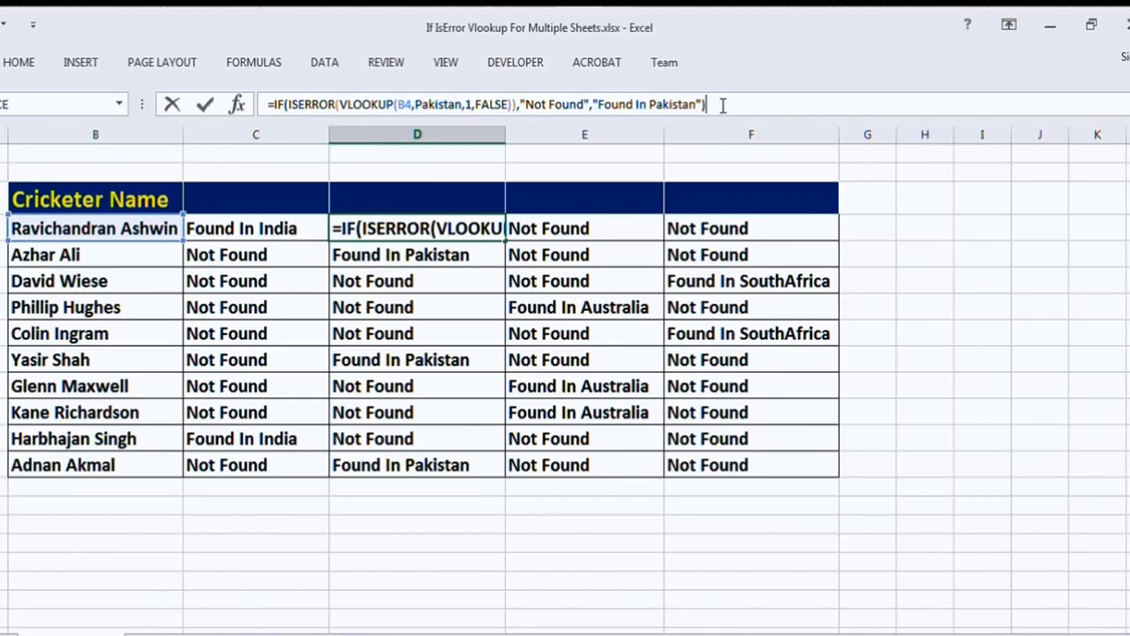
key("shift+Home")
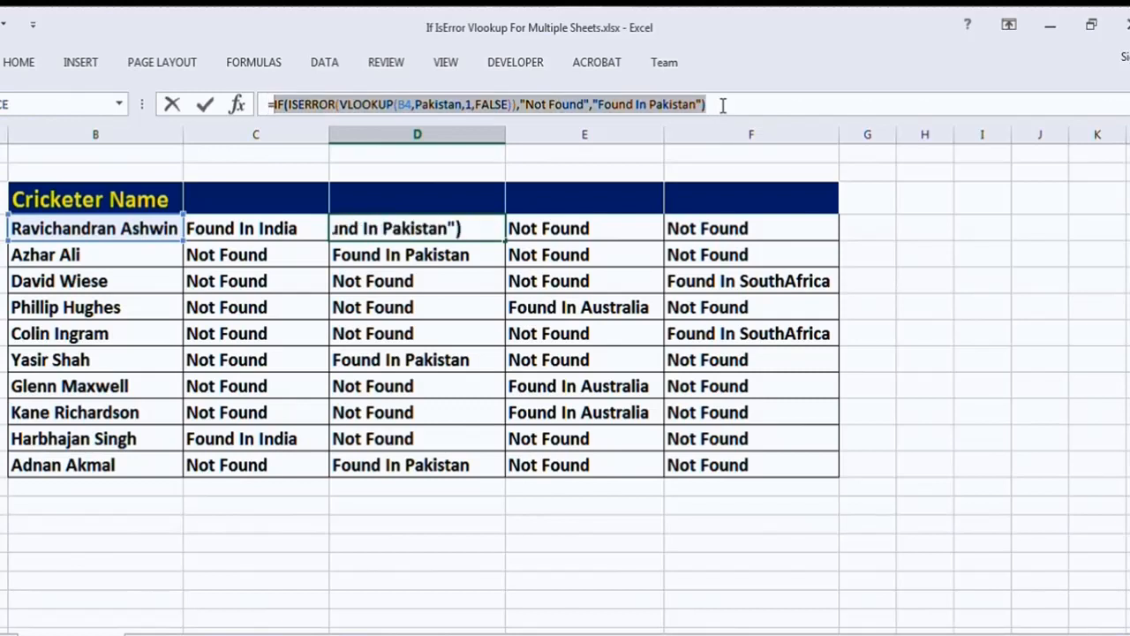
key("Escape")
- Widen column C and replace "Not Found" in the C4 formula with the copied Pakistan IF formula
key("Left")
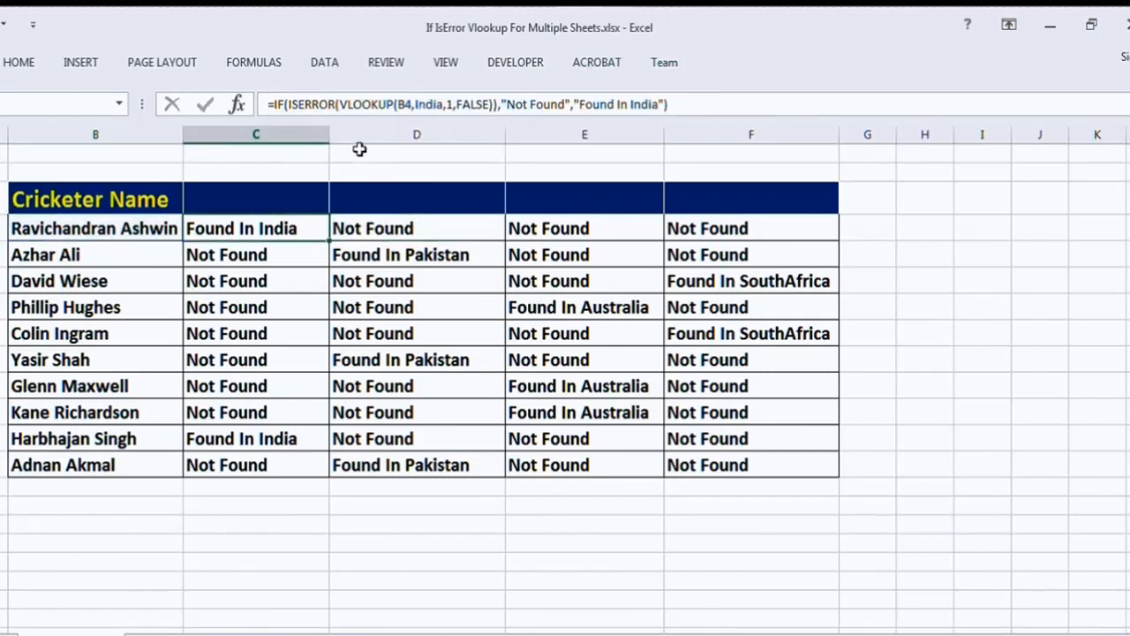
left_click_drag(329, 134, 399, 139)
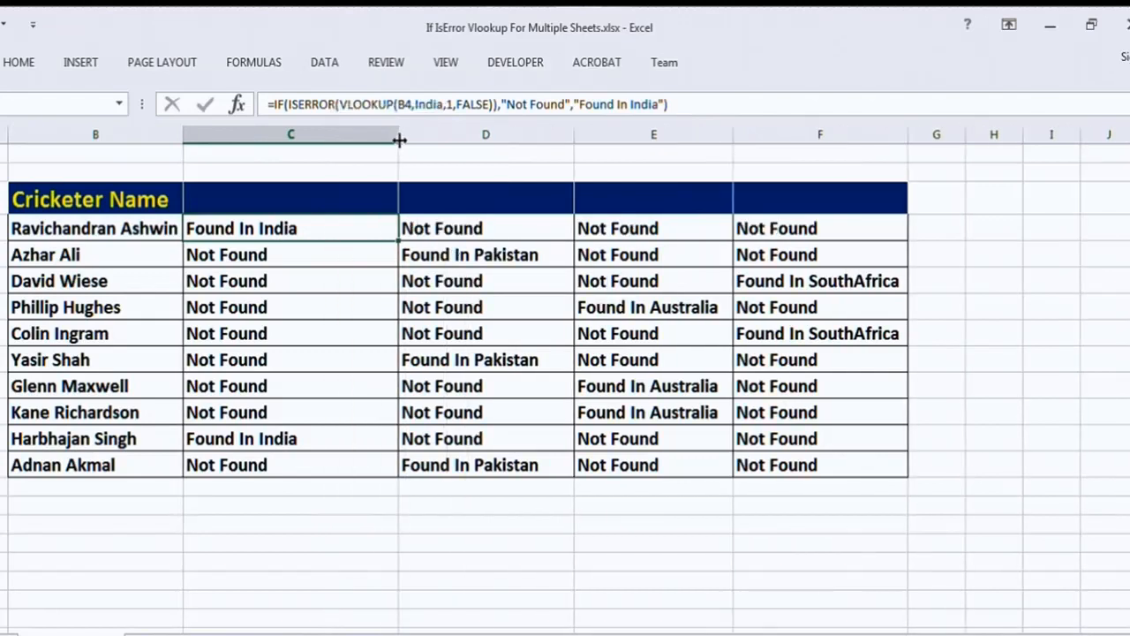
key("F2")
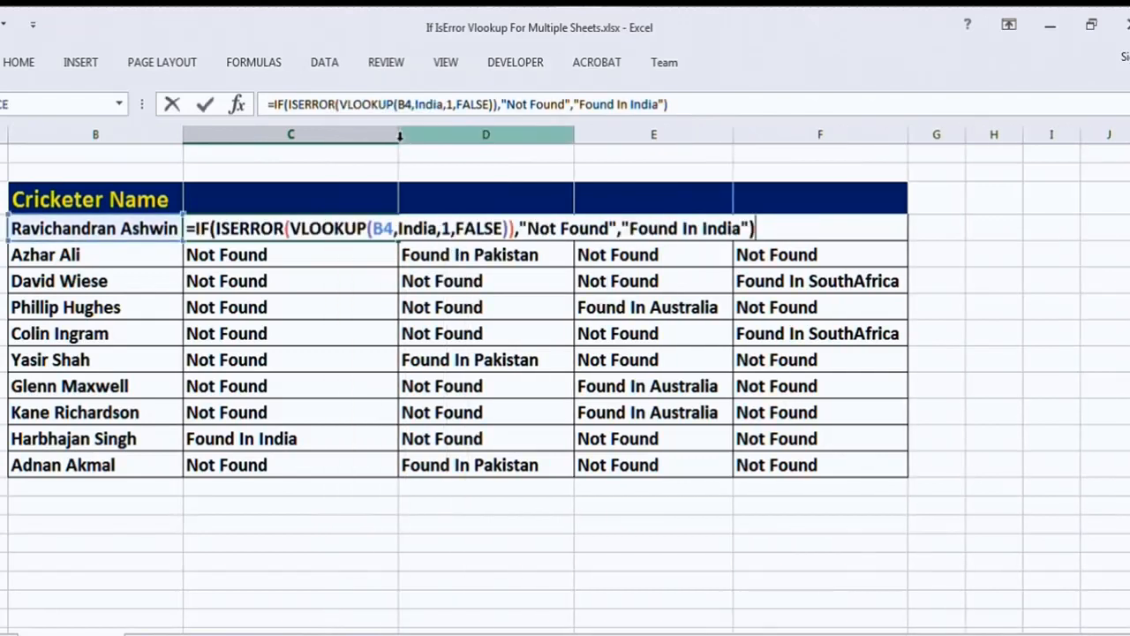
left_click(611, 227)
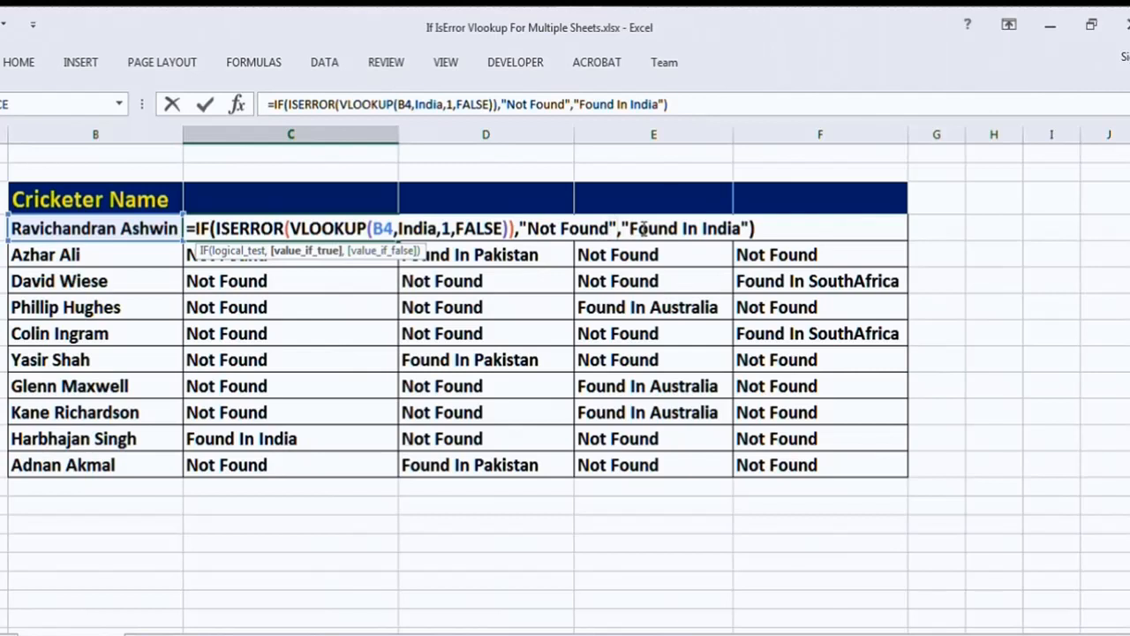
key("shift+Left")
key("shift+Left")
key("shift+Left")
key("shift+Left")
key("shift+Left")
key("shift+Left")
key("shift+Left")
key("shift+Left")
key("shift+Left")
key("shift+Left")
key("shift+Left")
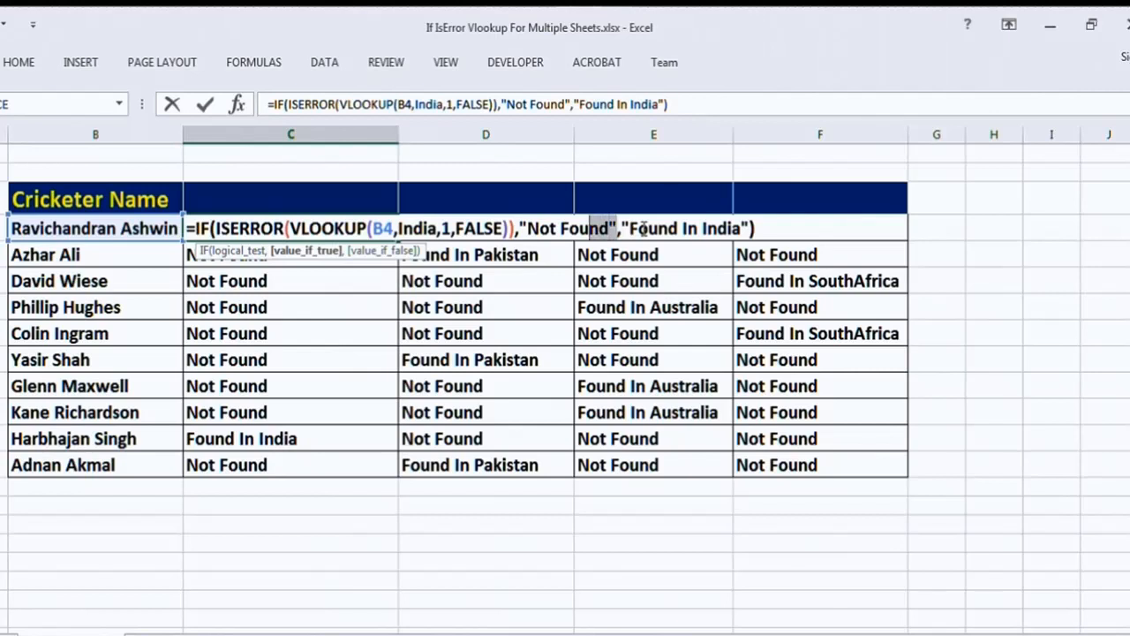
key("Delete")
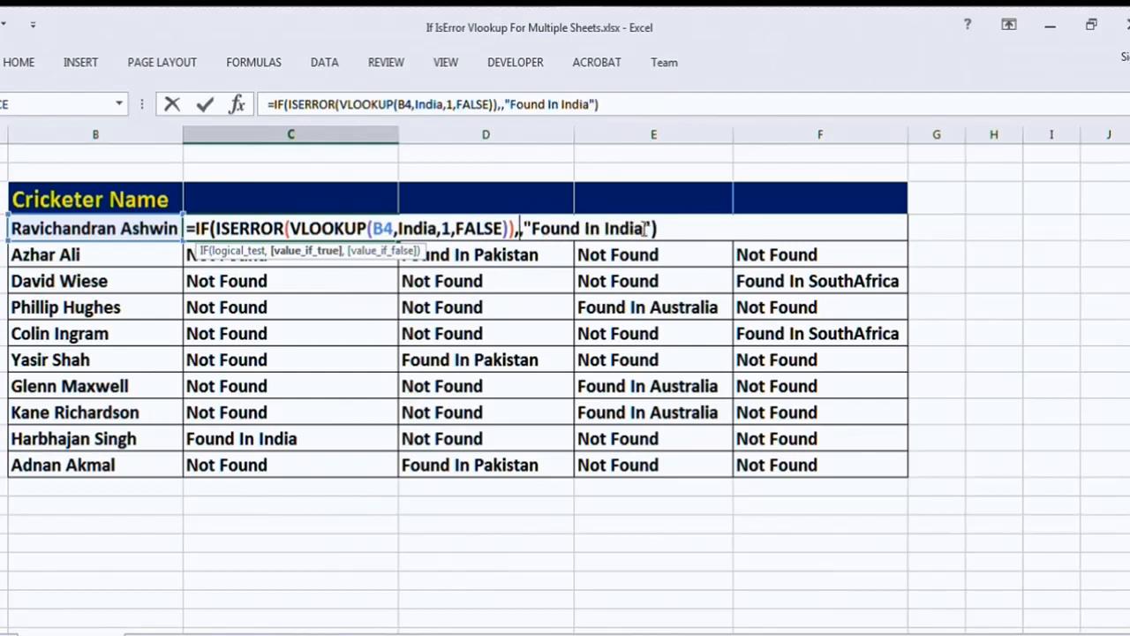
key("ctrl+v")
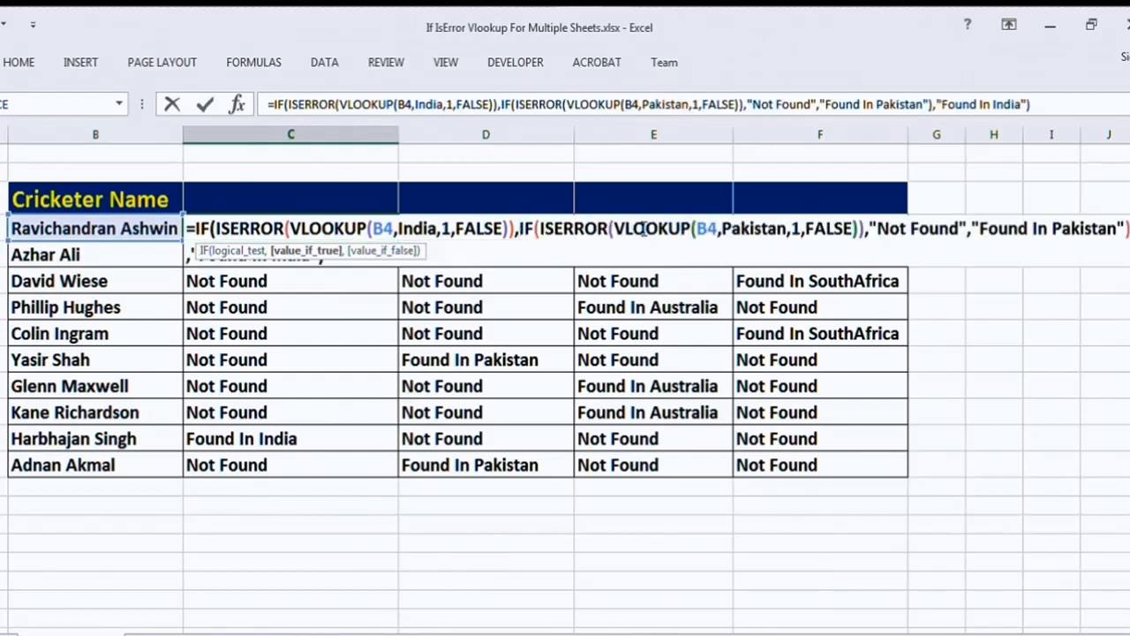
key("Return")
key("Up")
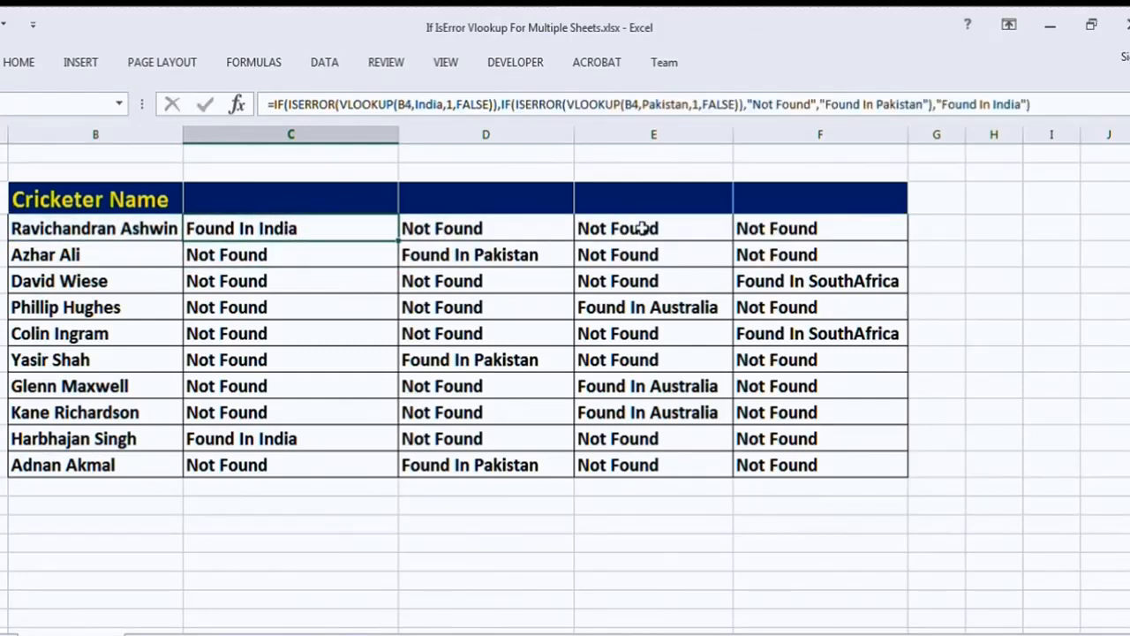
- Copy the full Australia formula text from E4, including its equals sign
left_click(642, 228)
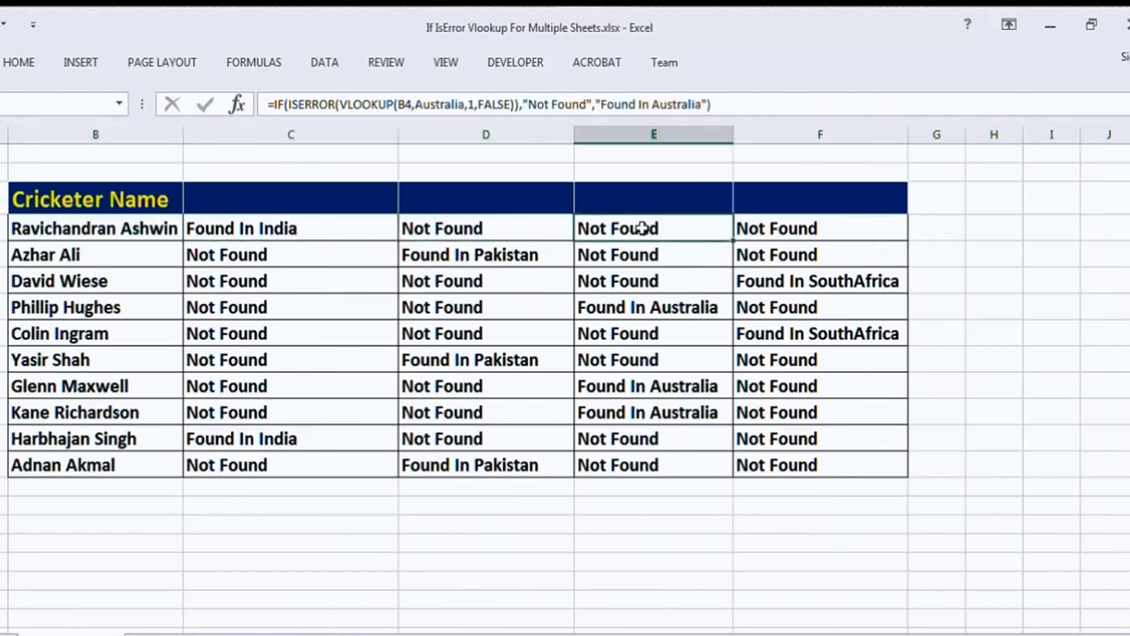
double_click(643, 227)
key("ctrl+a")
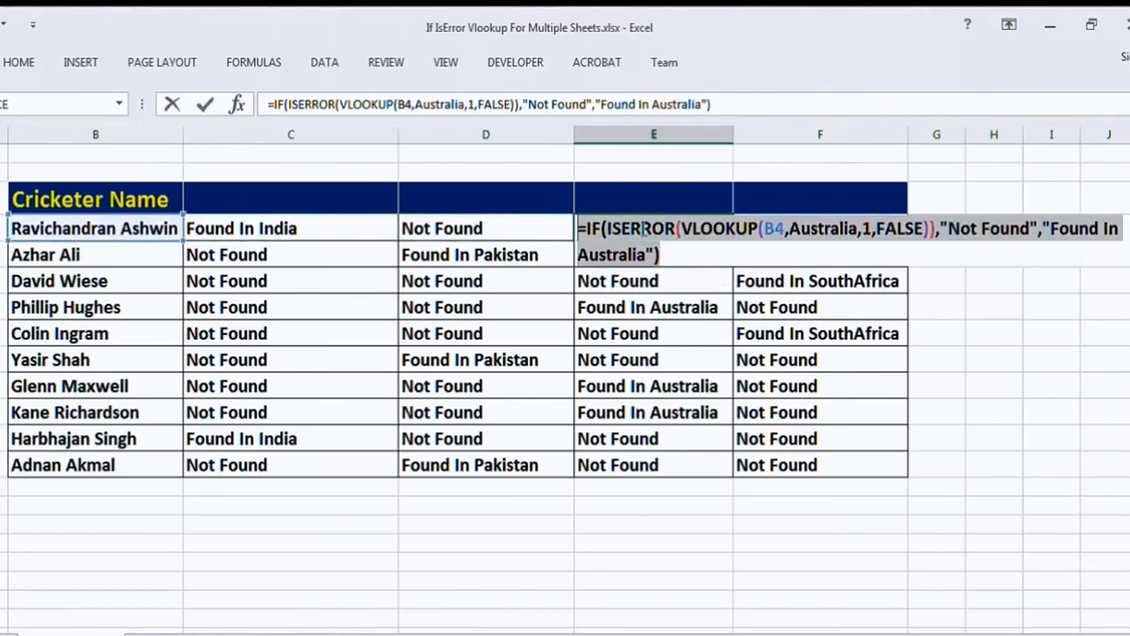
key("Escape")
- Replace "Not Found" in the nested Pakistan IF of the C4 formula with the copied Australia formula
key("Left")
key("Left")
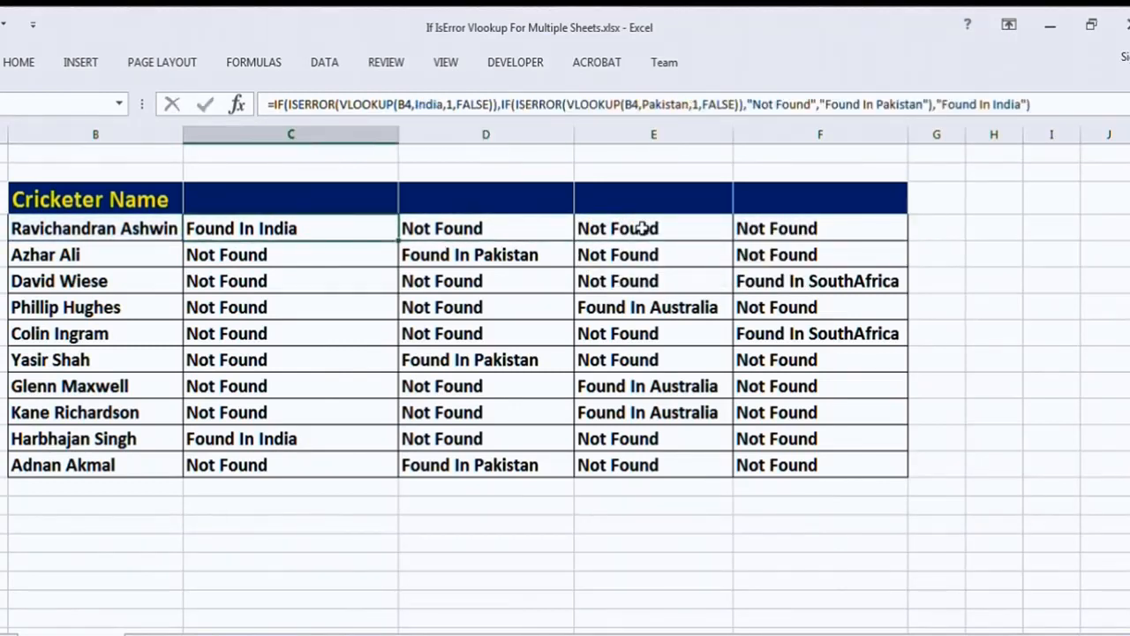
key("F2")
key("Up")
key("Right")
key("Right")
key("Right")
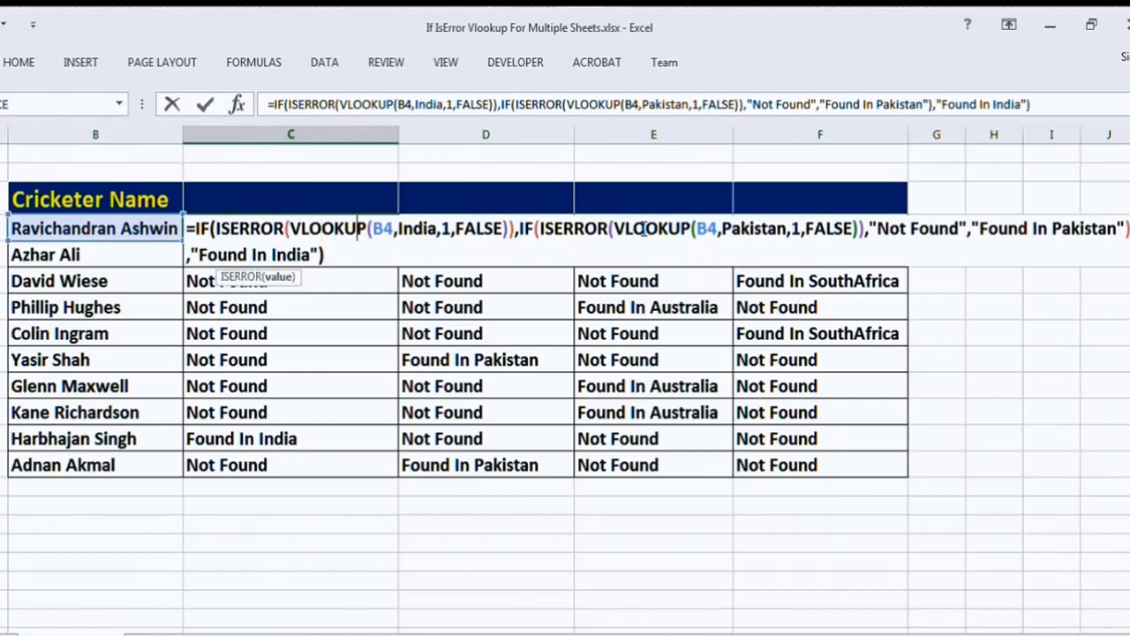
key("Right")
key("Right")
key("Right")
key("Right")
key("Right")
key("Right")
key("Right")
key("Right")
key("Right")
key("Right")
key("Right")
key("Right")
key("Right")
key("Right")
key("Right")
key("Right")
key("Right")
key("Right")
key("Right")
key("Right")
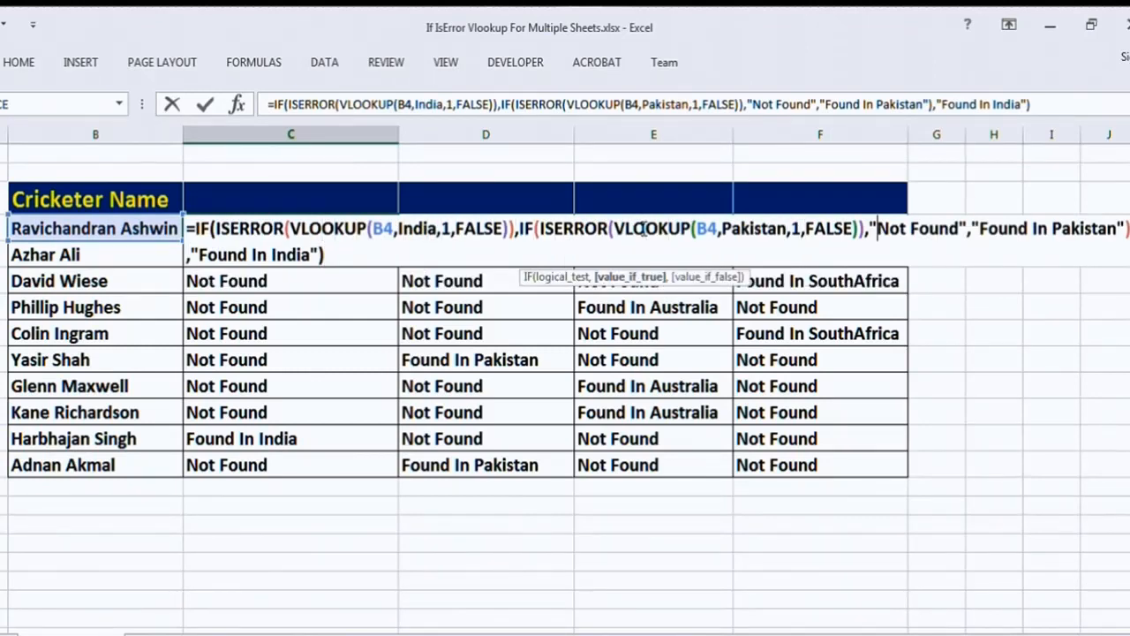
key("Right")
key("Right")
key("Right")
key("Right")
key("Right")
key("Right")
key("Right")
key("Right")
key("Right")
key("shift+Left")
key("shift+Left")
key("shift+Left")
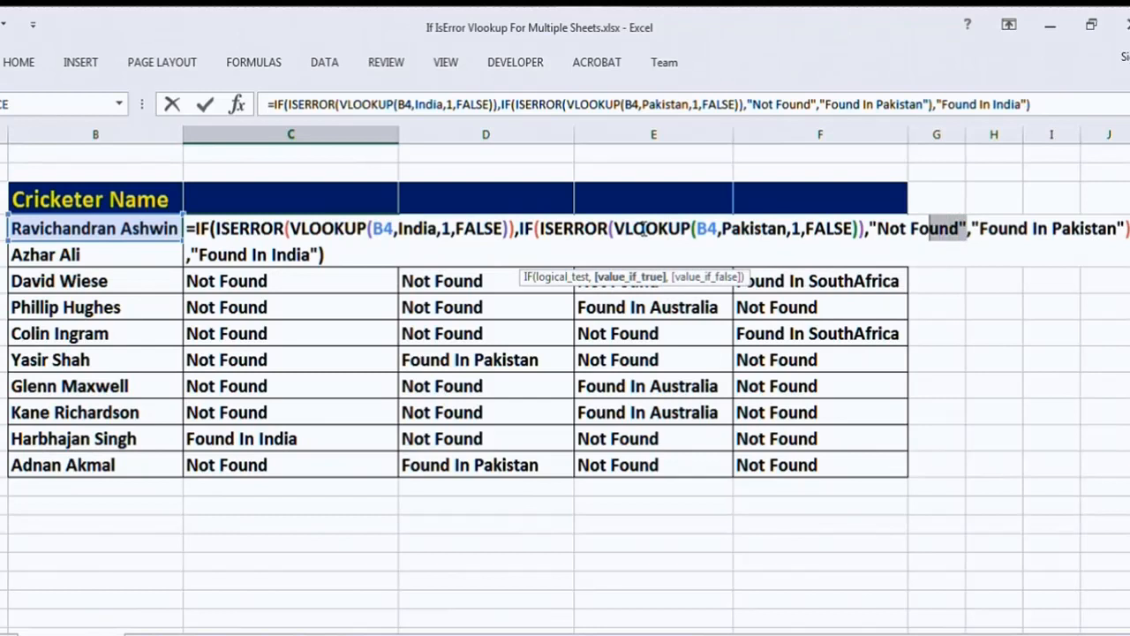
key("shift+Left")
key("shift+Left")
key("shift+Left")
key("shift+Left")
key("shift+Left")
key("shift+Left")
key("shift+Left")
key("shift+Left")
key("ctrl+v")
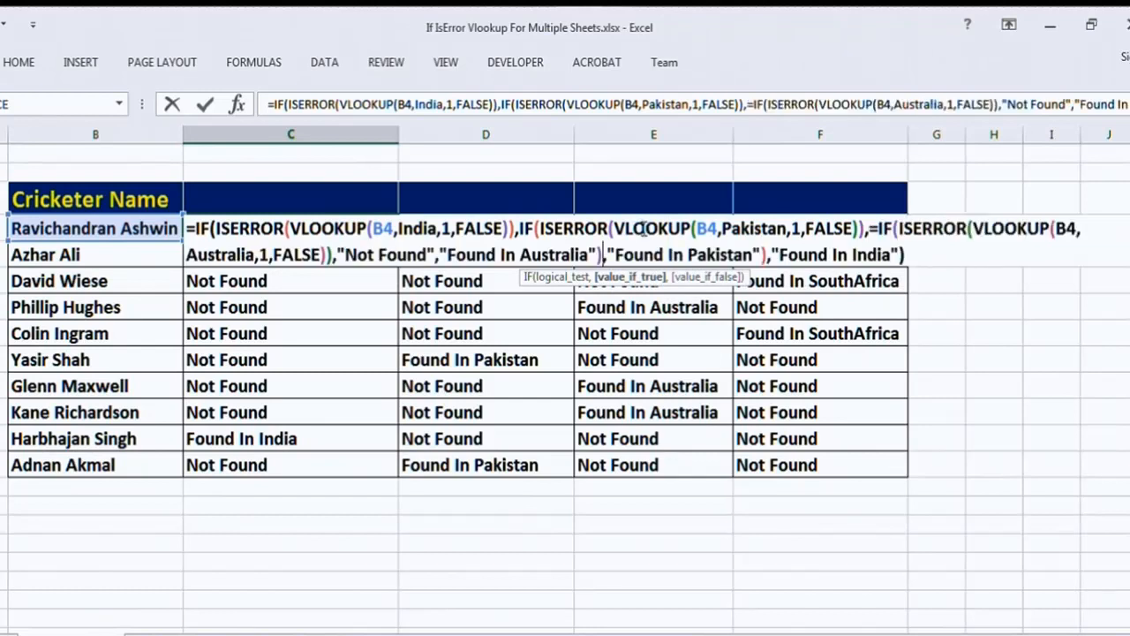
- Remove the extra equals sign before the nested Australia IF in C4 and enter the formula
left_click(877, 228)
key("BackSpace")
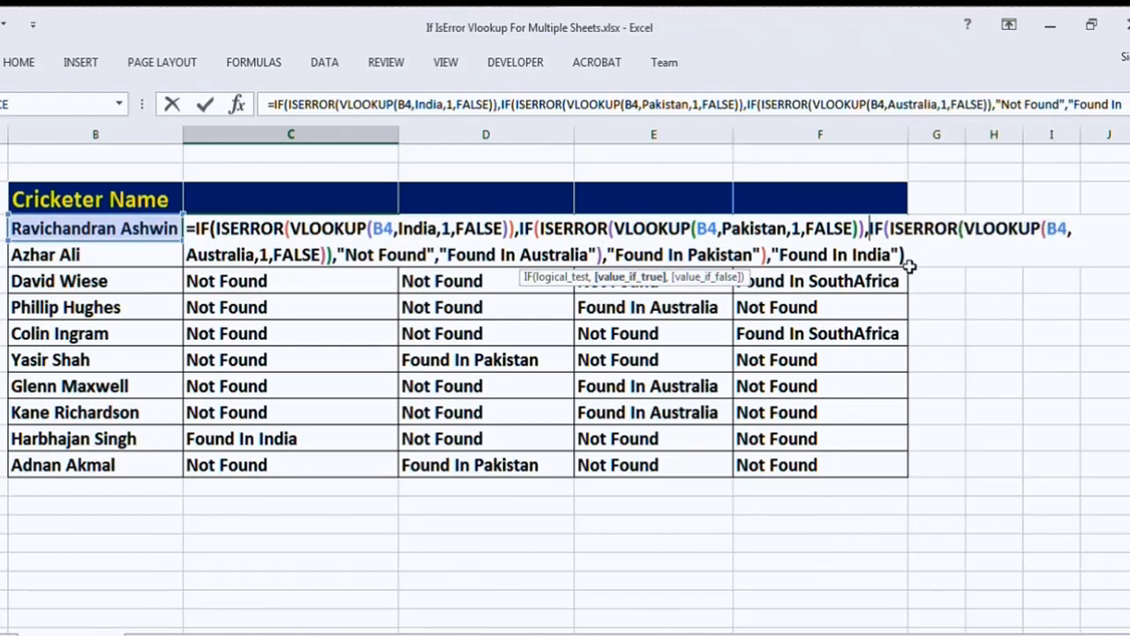
key("Return")
key("Up")
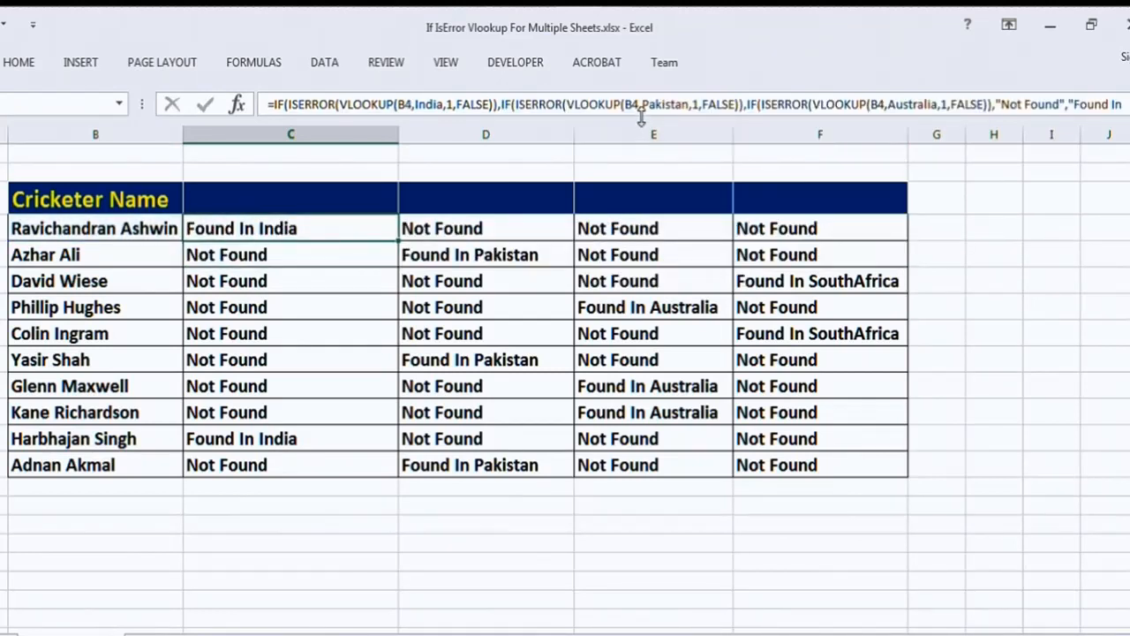
- Enlarge the formula bar and copy the SouthAfrica IF formula from F4 without its equals sign
left_click_drag(641, 119, 653, 273)
left_click(795, 380)
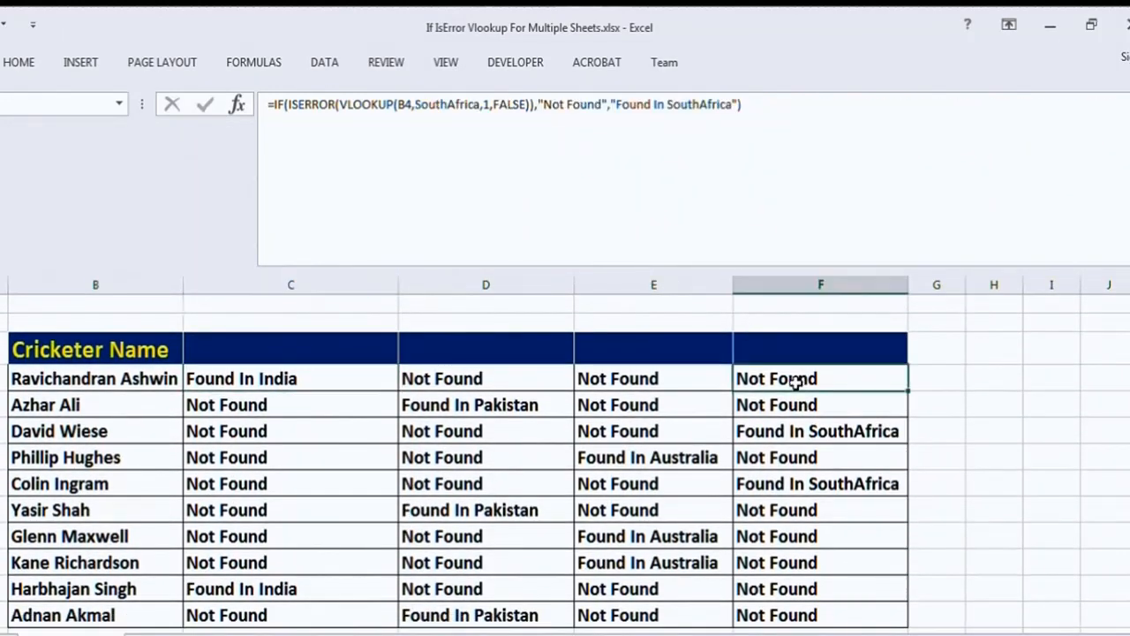
left_click_drag(723, 266, 712, 172)
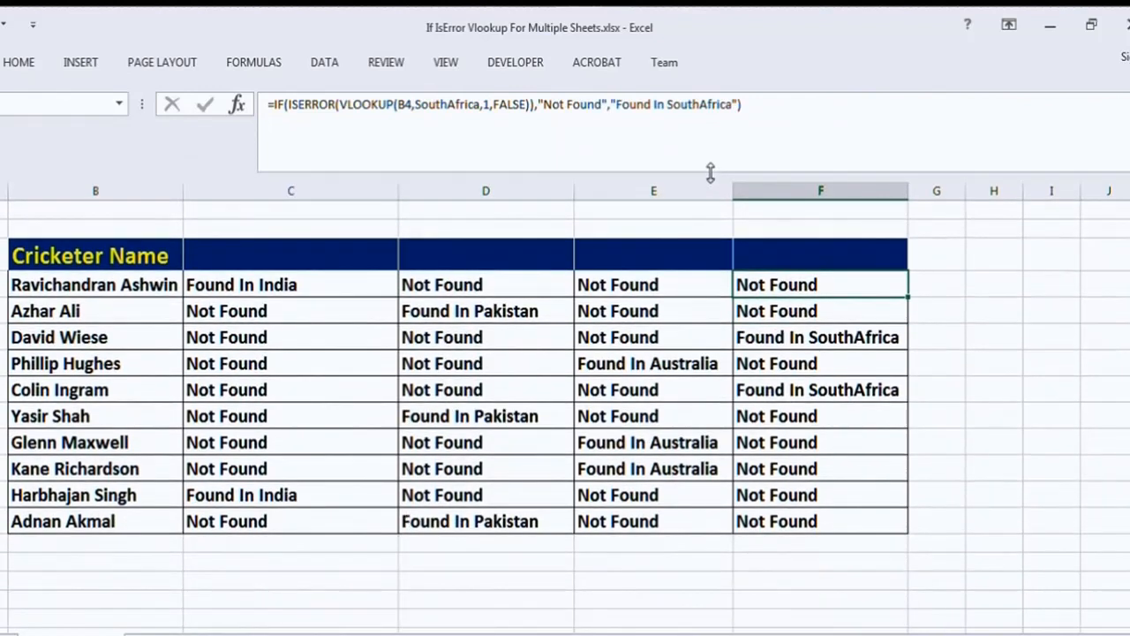
double_click(796, 296)
key("shift+Up")
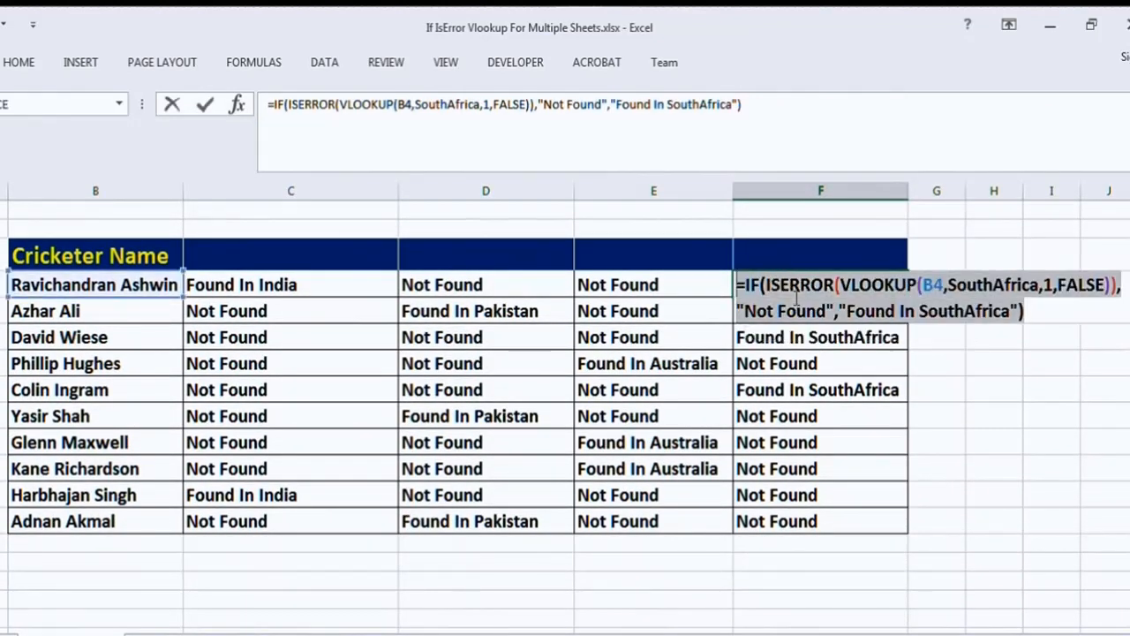
key("shift+Right")
key("ctrl+c")
key("Escape")
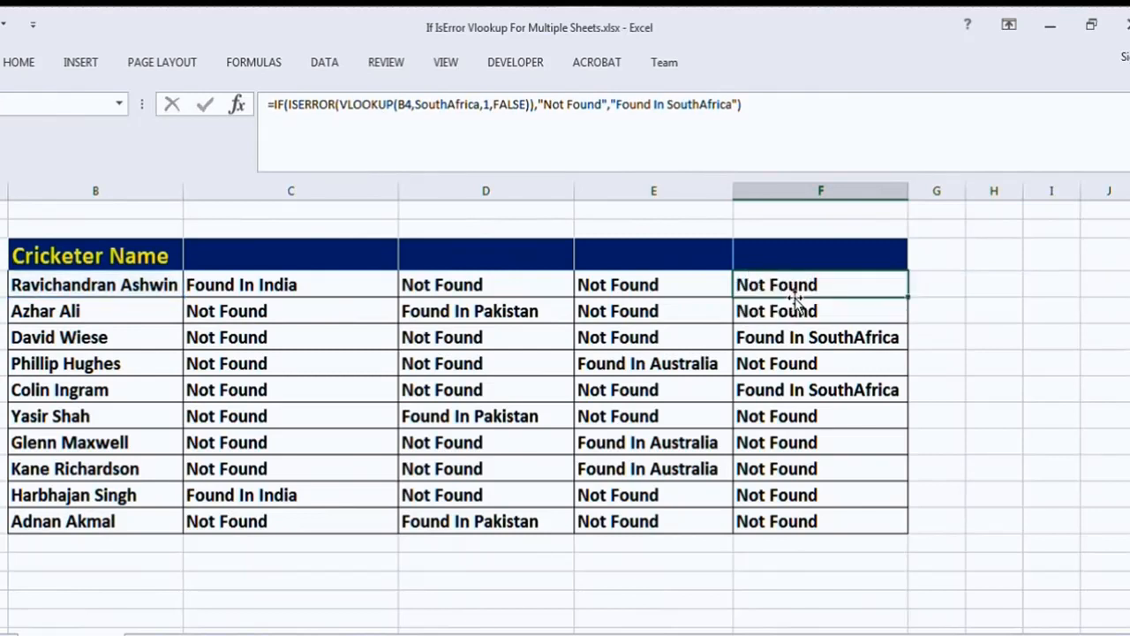
left_click(625, 118)
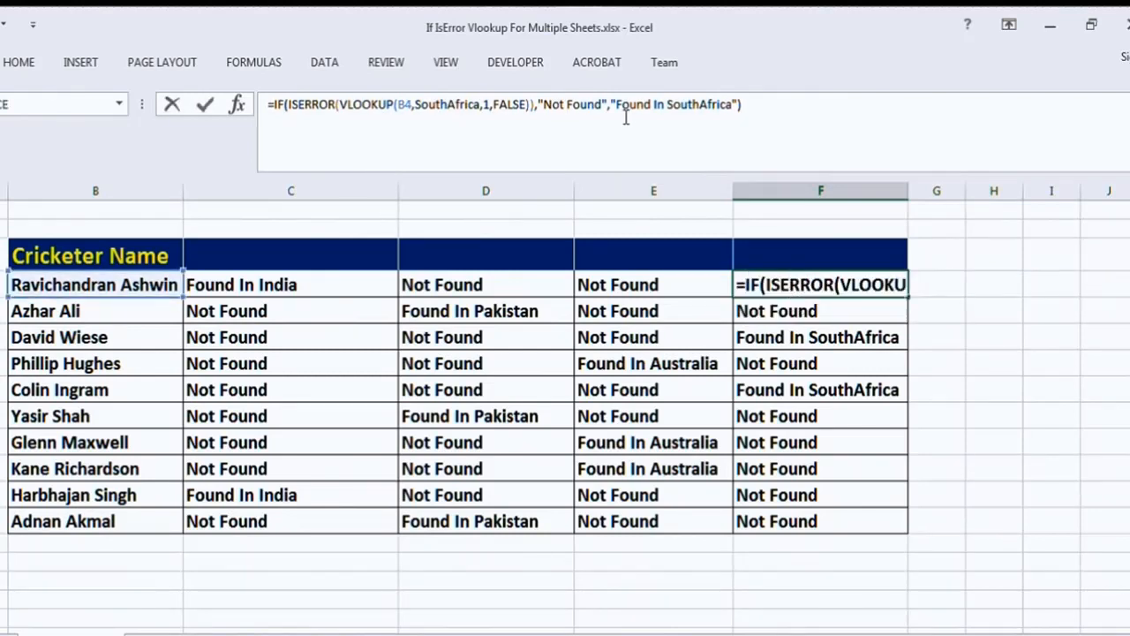
key("Escape")
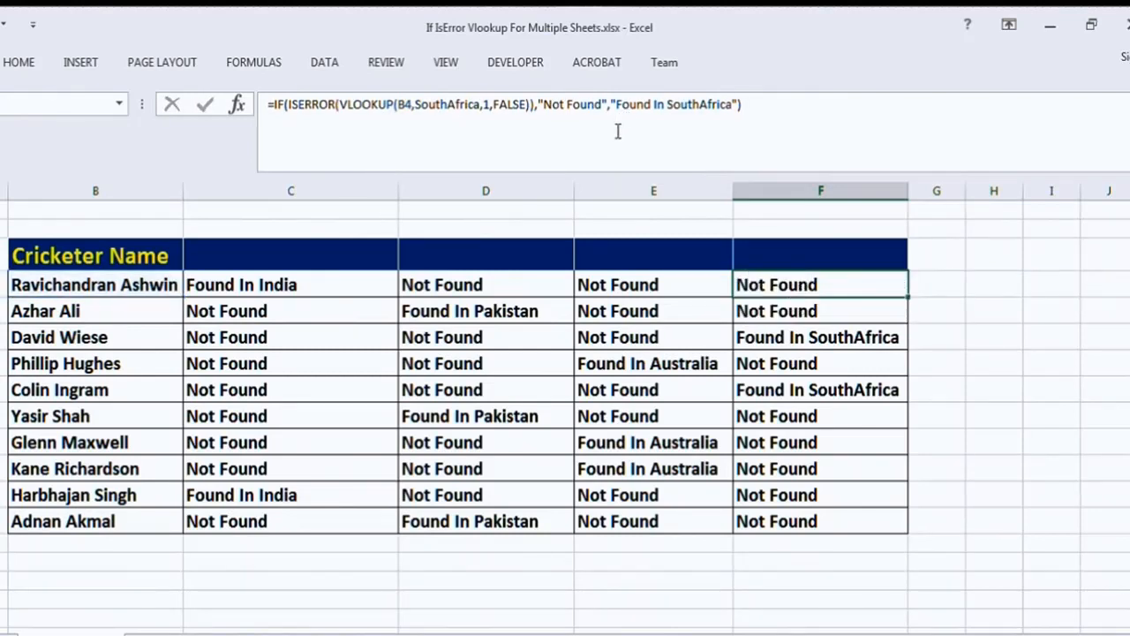
- Replace "Not Found" in the nested Australia IF of the C4 formula with the copied SouthAfrica IF formula and enter it
left_click(321, 284)
left_click(451, 123)
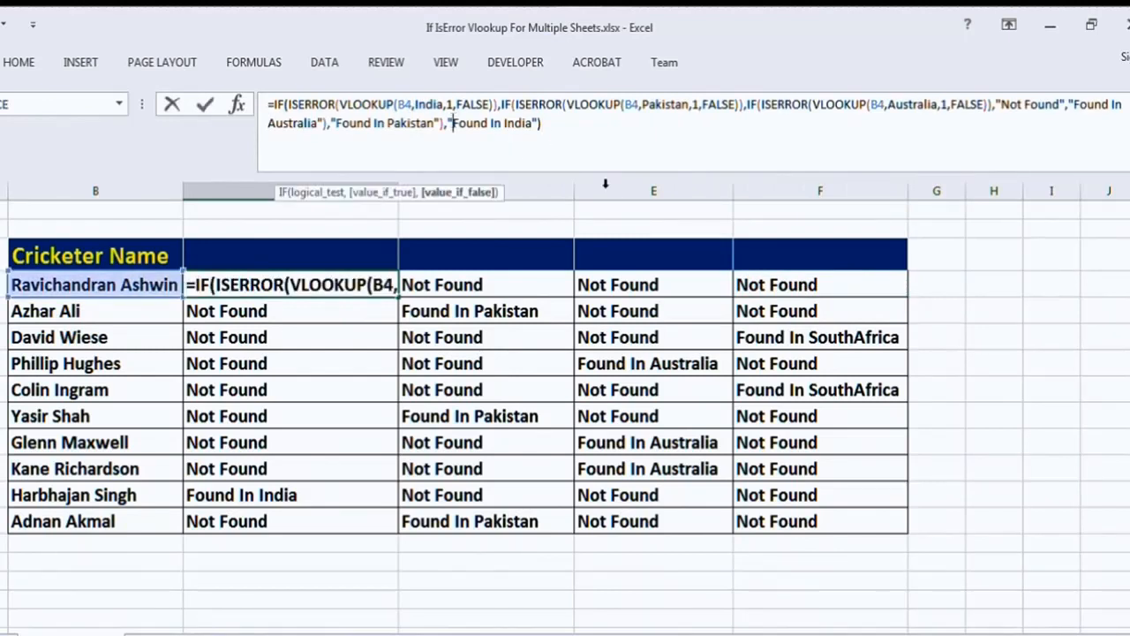
key("Left")
key("Left")
key("Left")
key("Left")
key("Left")
key("Left")
key("Left")
key("Left")
key("Left")
key("Left")
key("Left")
key("Left")
key("Left")
key("Left")
key("Left")
key("Left")
key("Left")
key("Left")
key("Left")
key("Left")
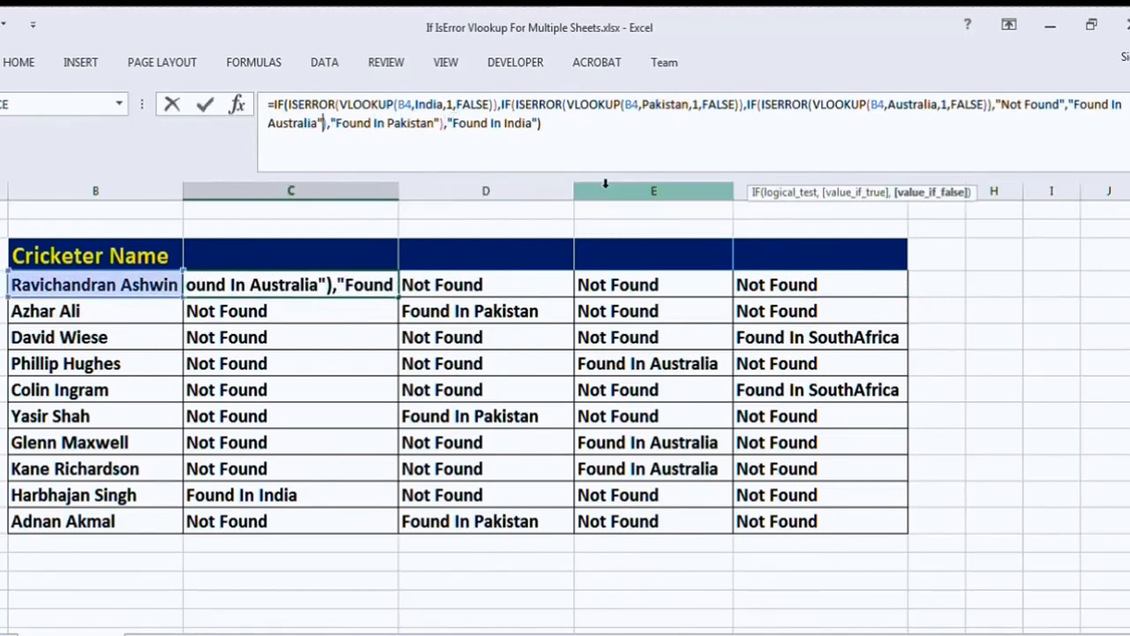
key("Left")
key("Left")
key("Left")
key("Left")
key("Left")
key("Left")
key("Left")
key("Left")
key("Left")
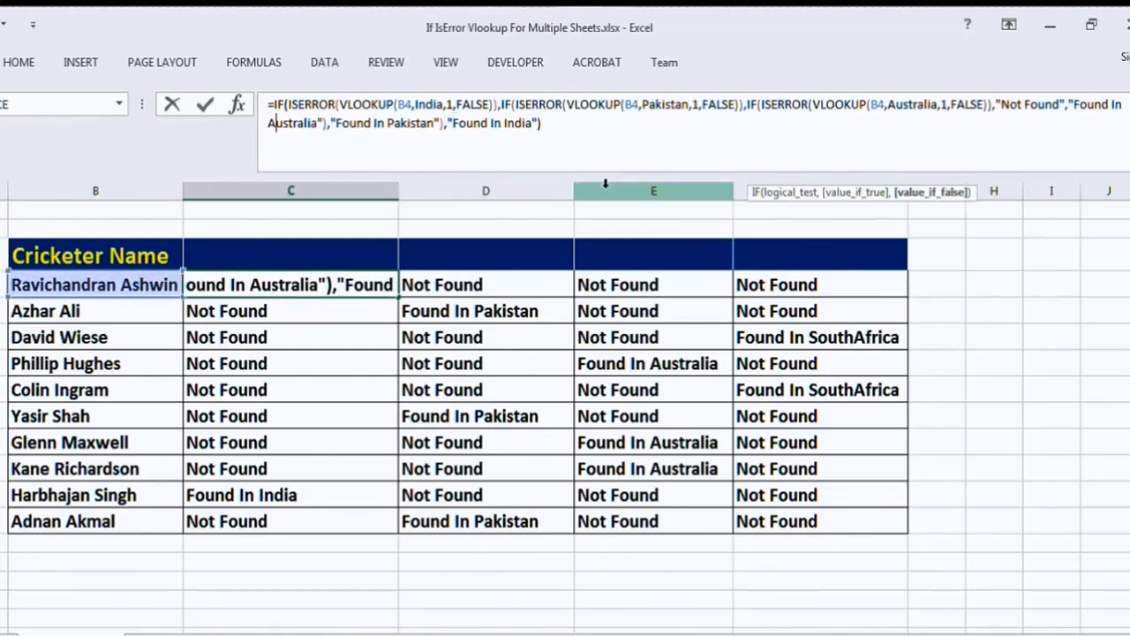
left_click(1057, 105)
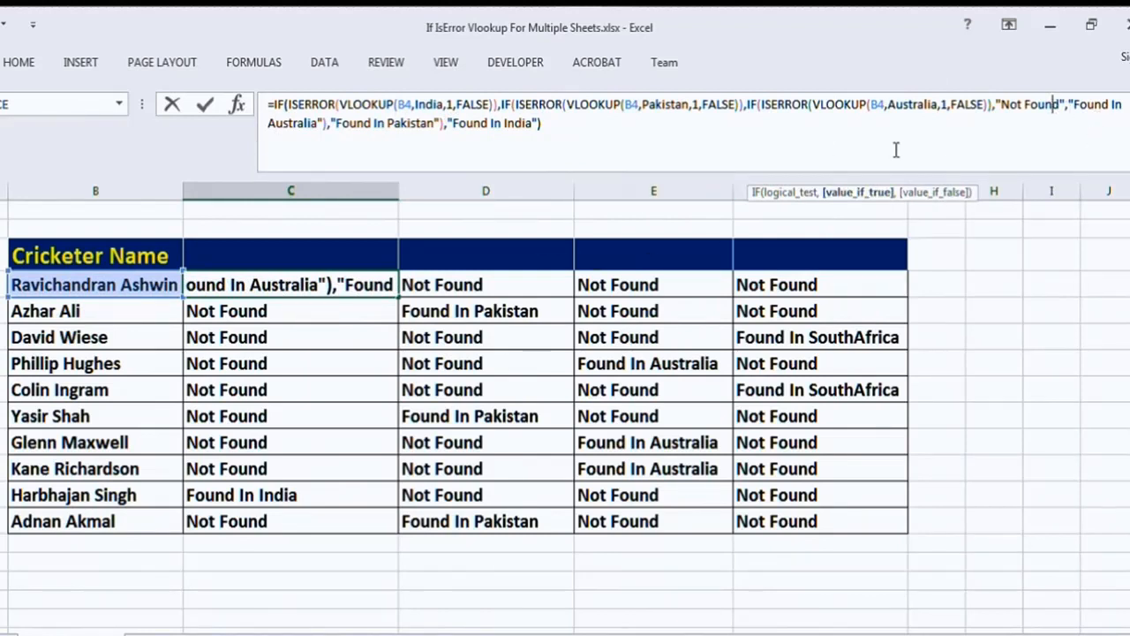
key("Right")
key("shift+Left")
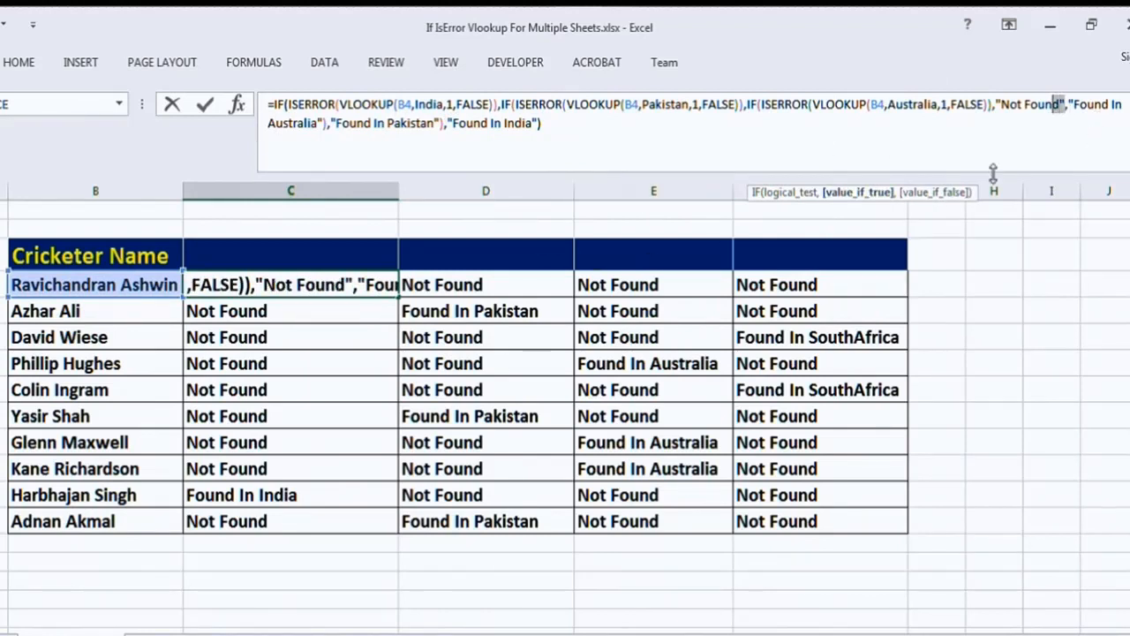
key("shift+Left")
key("shift+Left")
key("shift+Left")
key("shift+Left")
key("shift+Left")
key("shift+Left")
key("shift+Left")
key("shift+Left")
key("shift+Left")
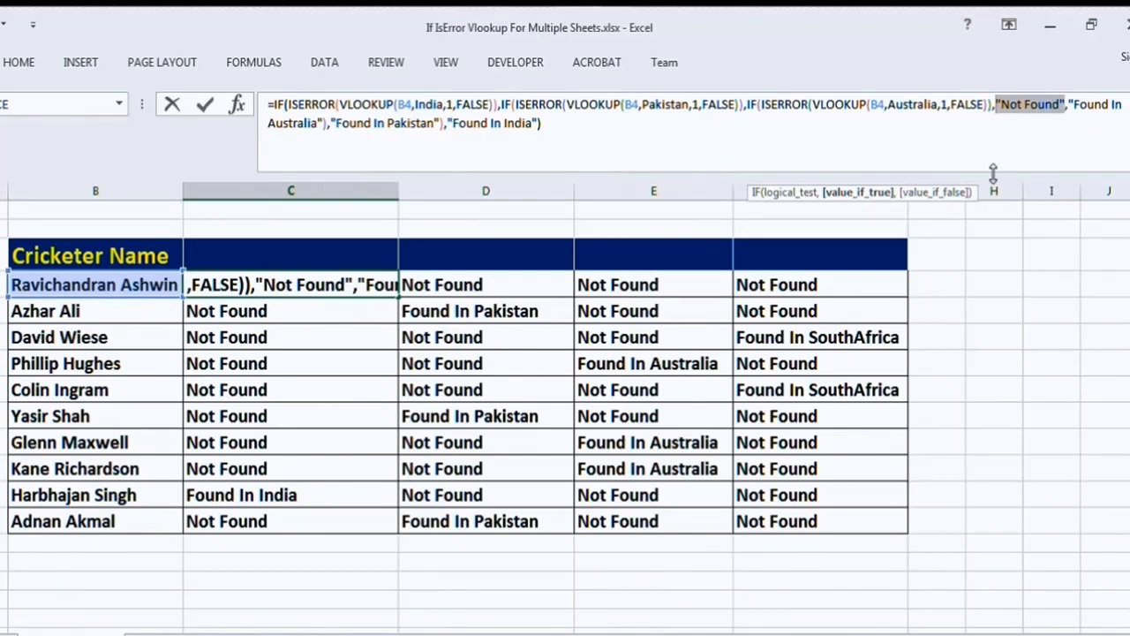
key("Delete")
key("ctrl+v")
key("Return")
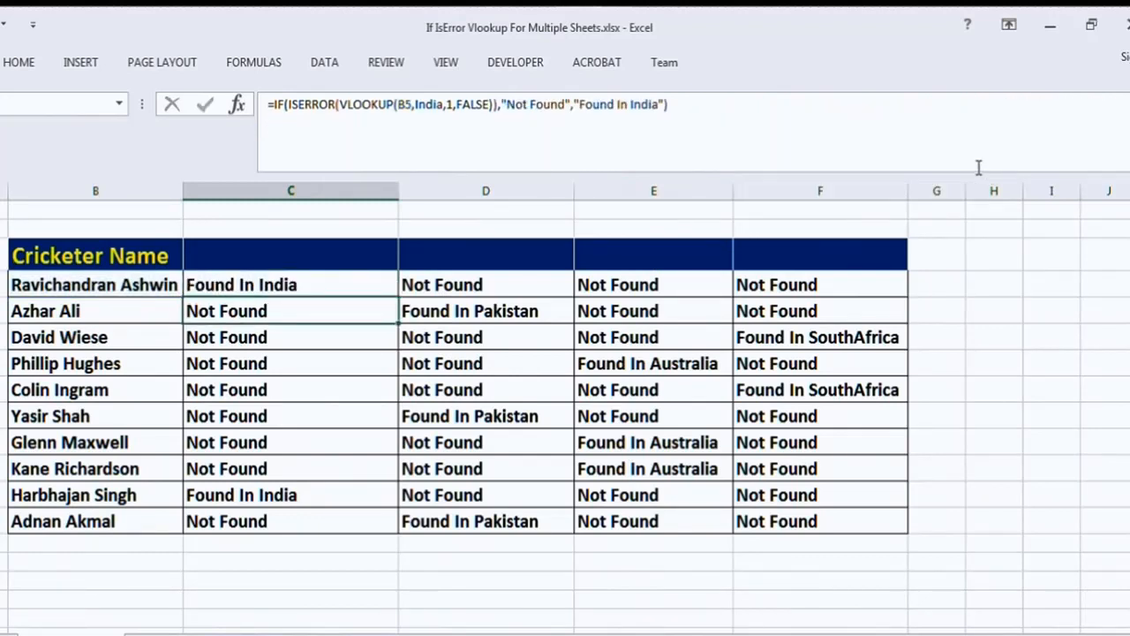
- Copy the combined nested formula from C4 down through C13
key("Up")
key("ctrl+c")
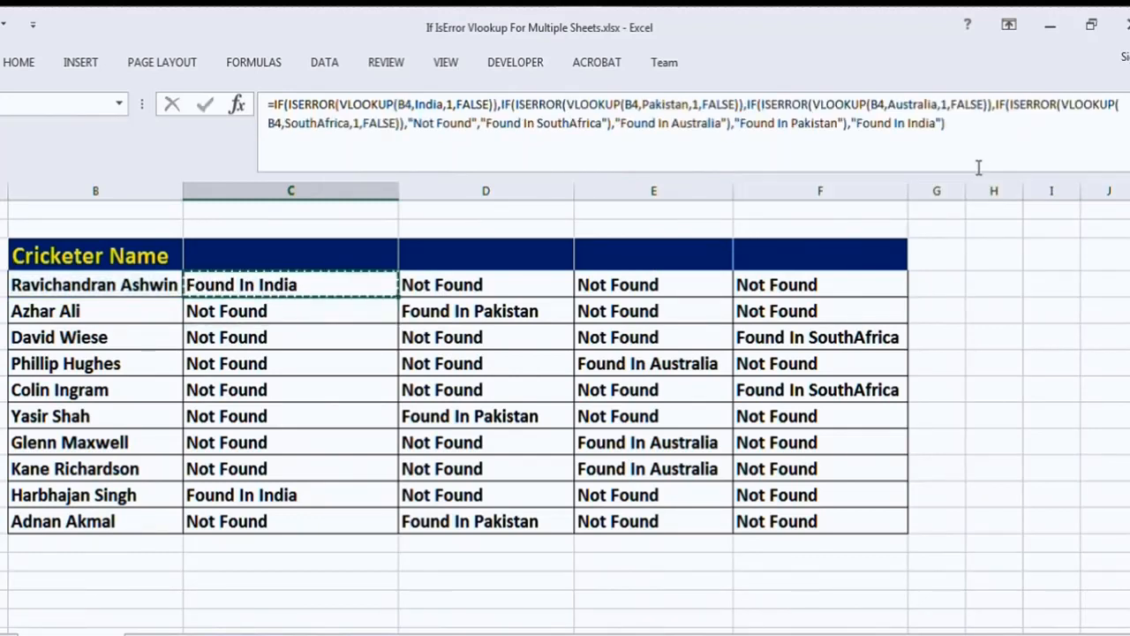
key("shift+Down")
key("shift+Down")
key("shift+Down")
key("shift+Down")
key("shift+Down")
key("shift+Down")
key("shift+Down")
key("shift+Down")
key("shift+Down")
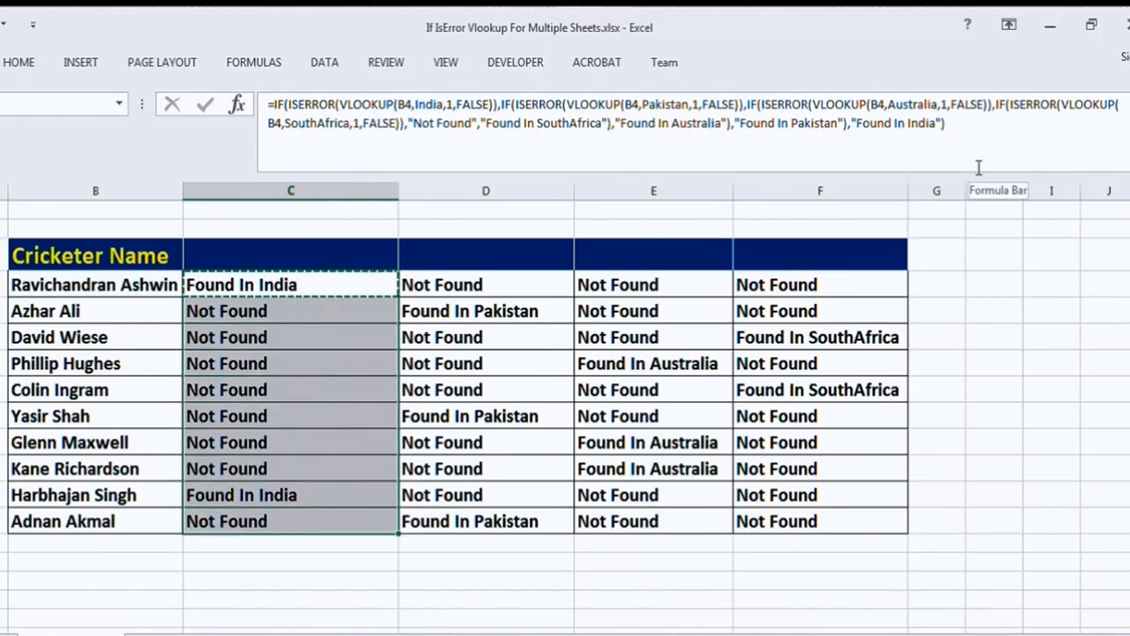
key("ctrl+v")
key("Escape")
- Enter the header "Country Name" in C3
key("Right")
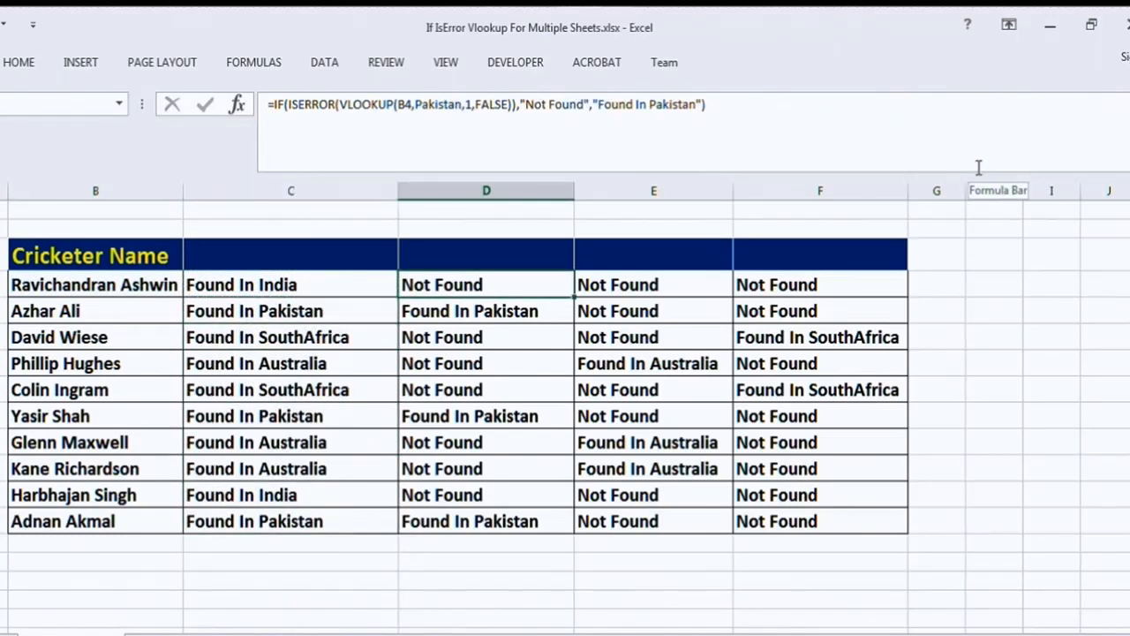
key("Up")
key("Left")
type("Cou")
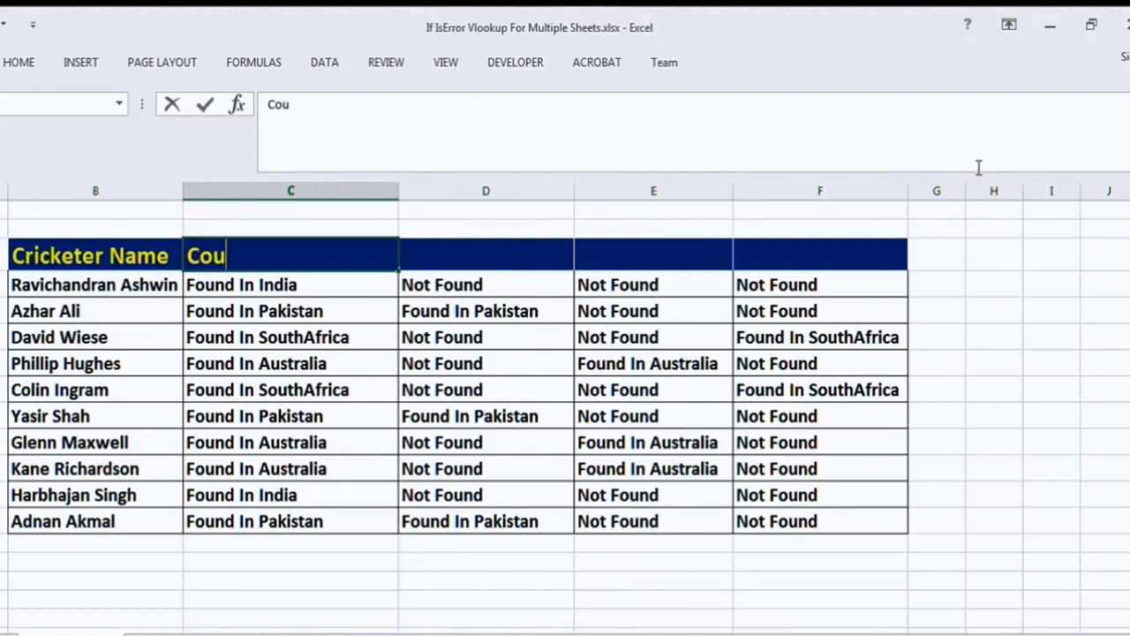
type("ntry Name")
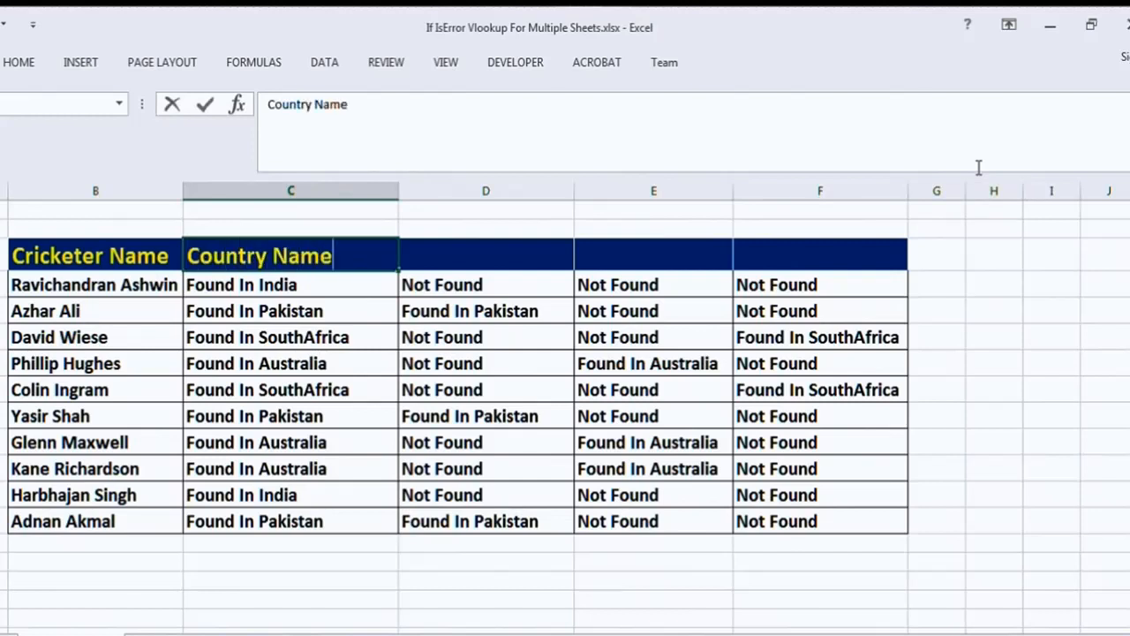
key("Return")
- Hide columns D through F containing the separate country formulas
key("Right")
key("ctrl+space")
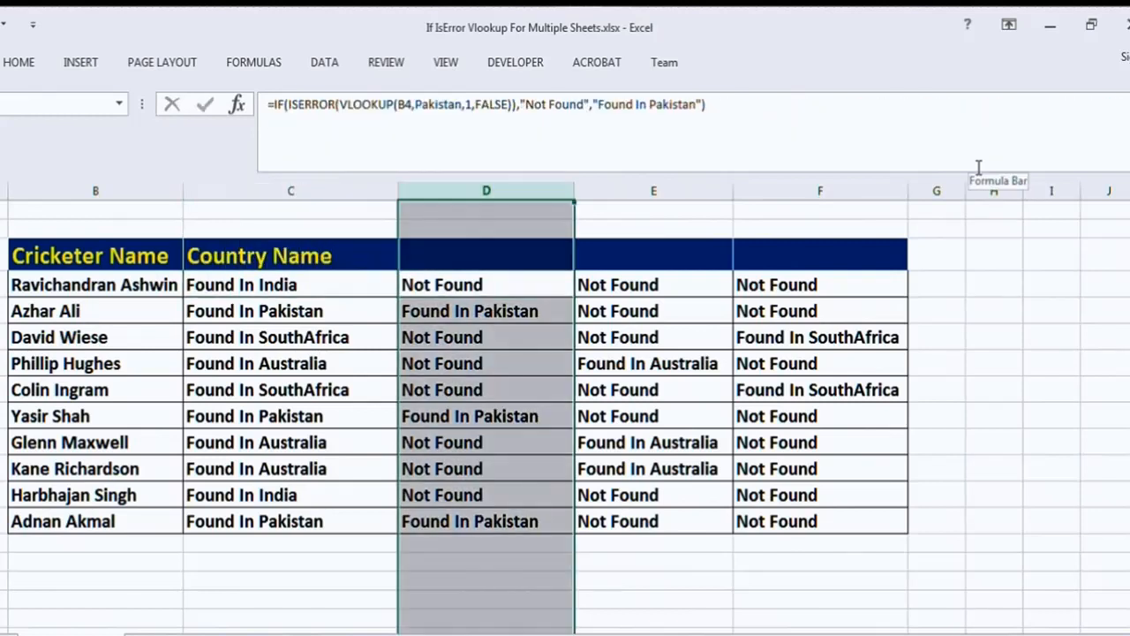
key("shift+Right")
key("shift+Right")
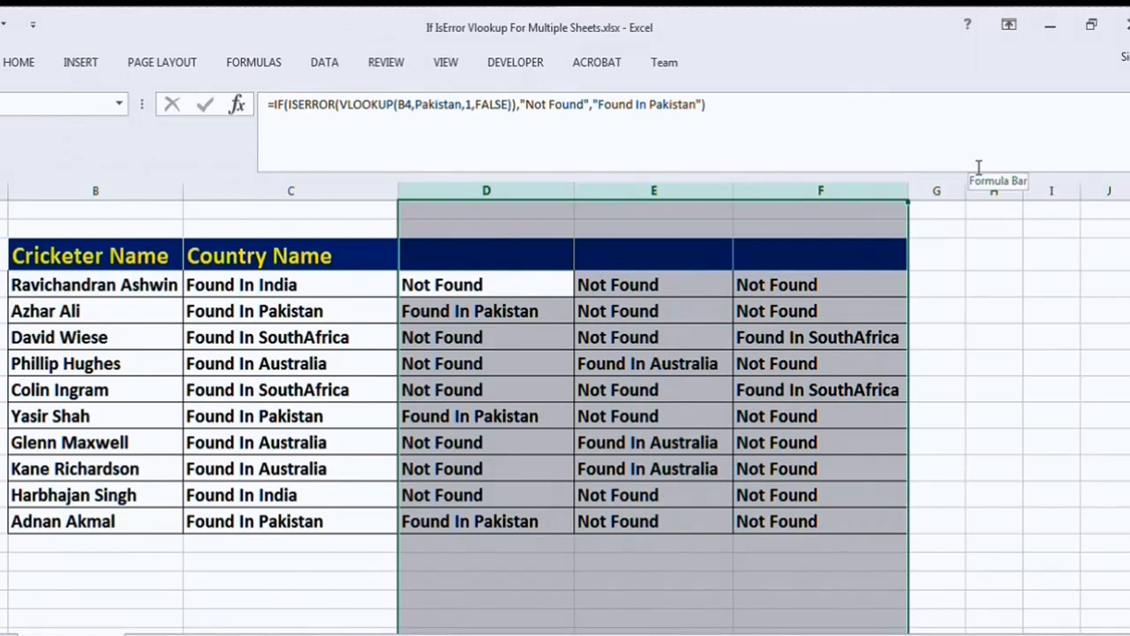
right_click(699, 315)
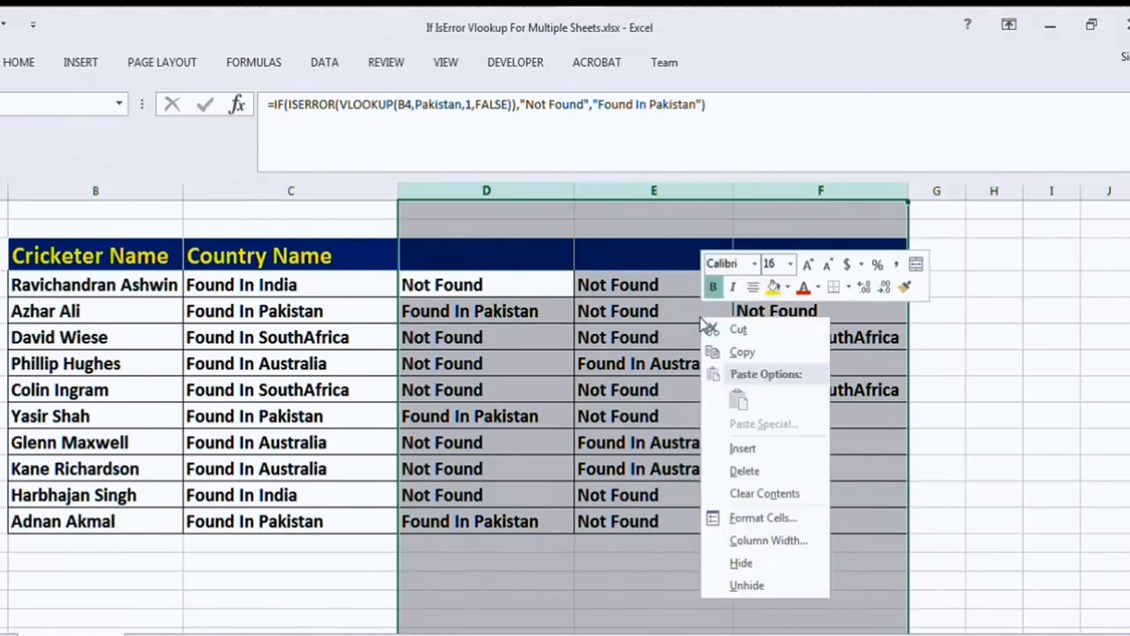
left_click(750, 562)
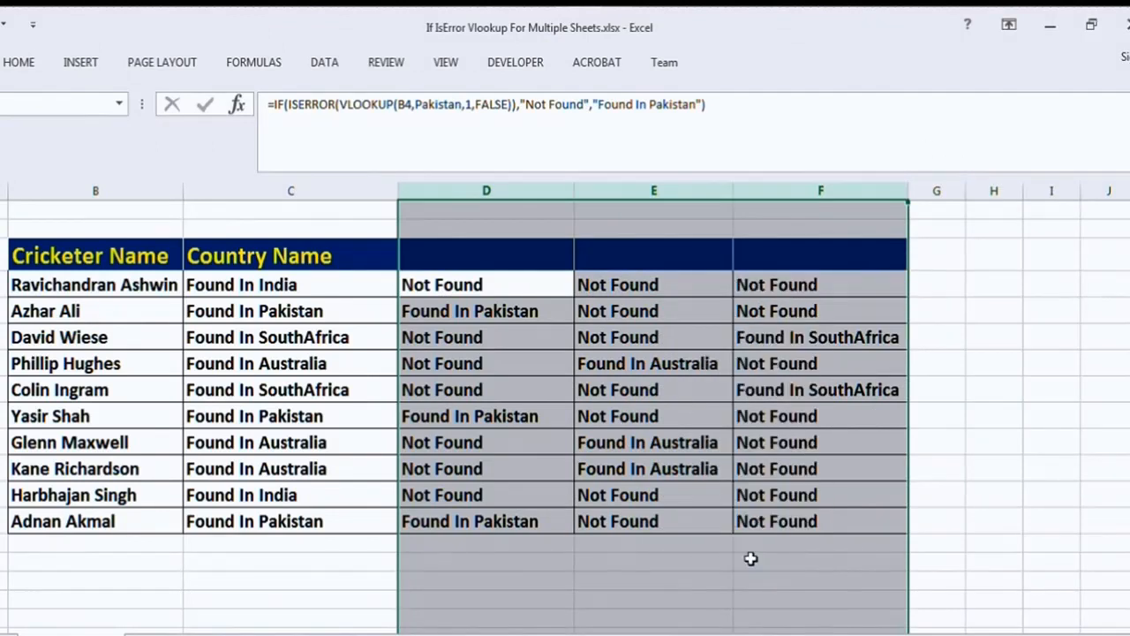
- Compare the cricketer names in B4:B6 with their country results and nested formulas in C4:C6
left_click(299, 293)
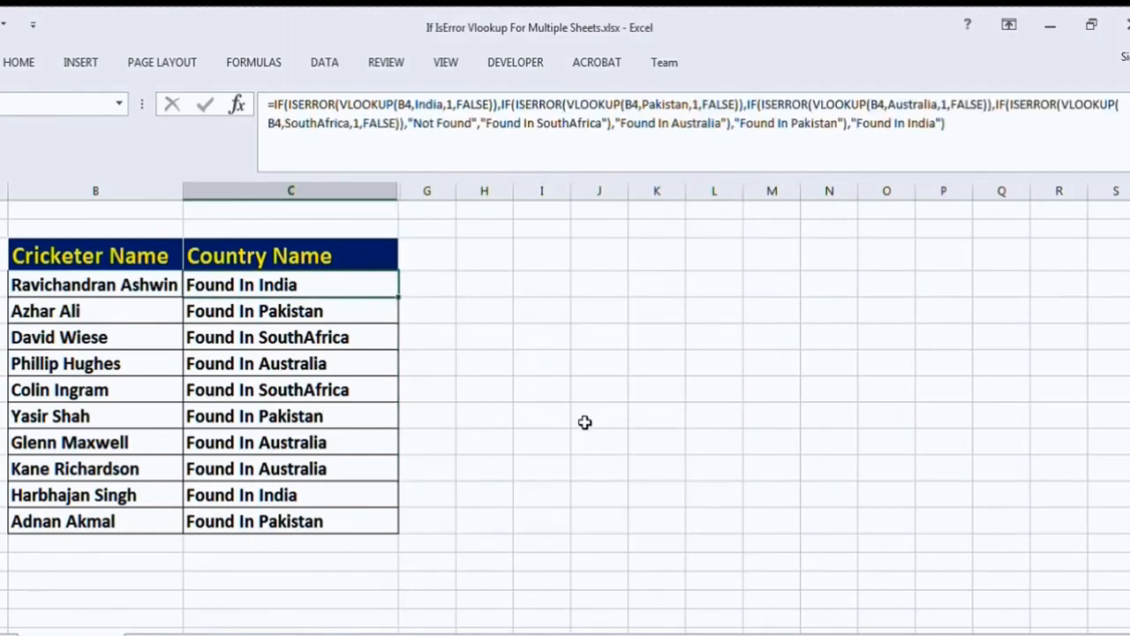
key("Left")
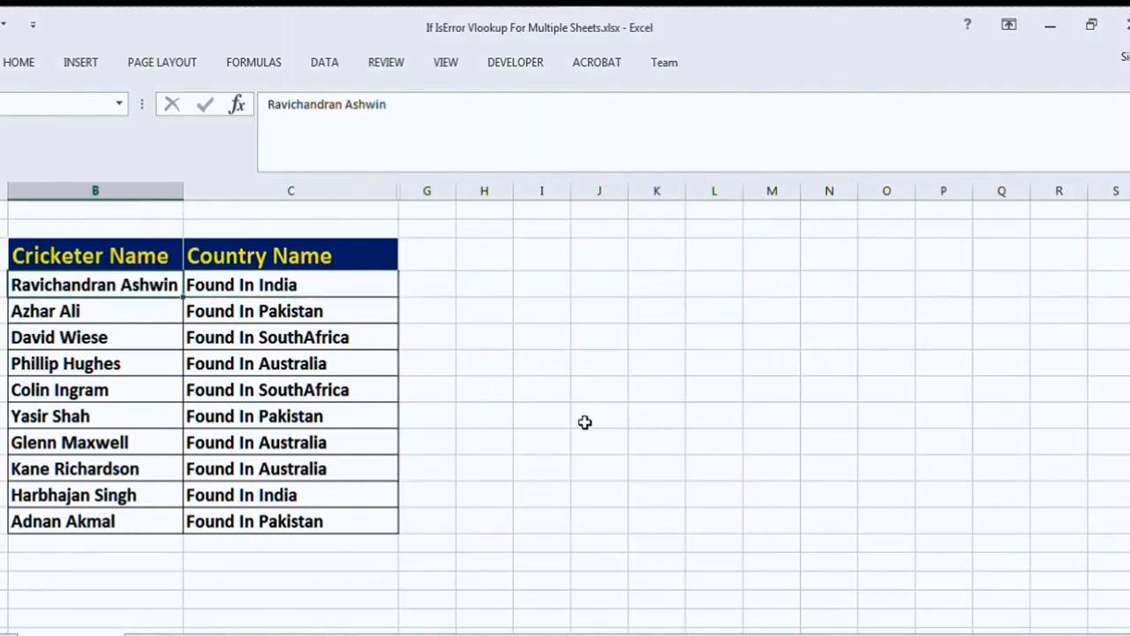
key("Right")
key("Down")
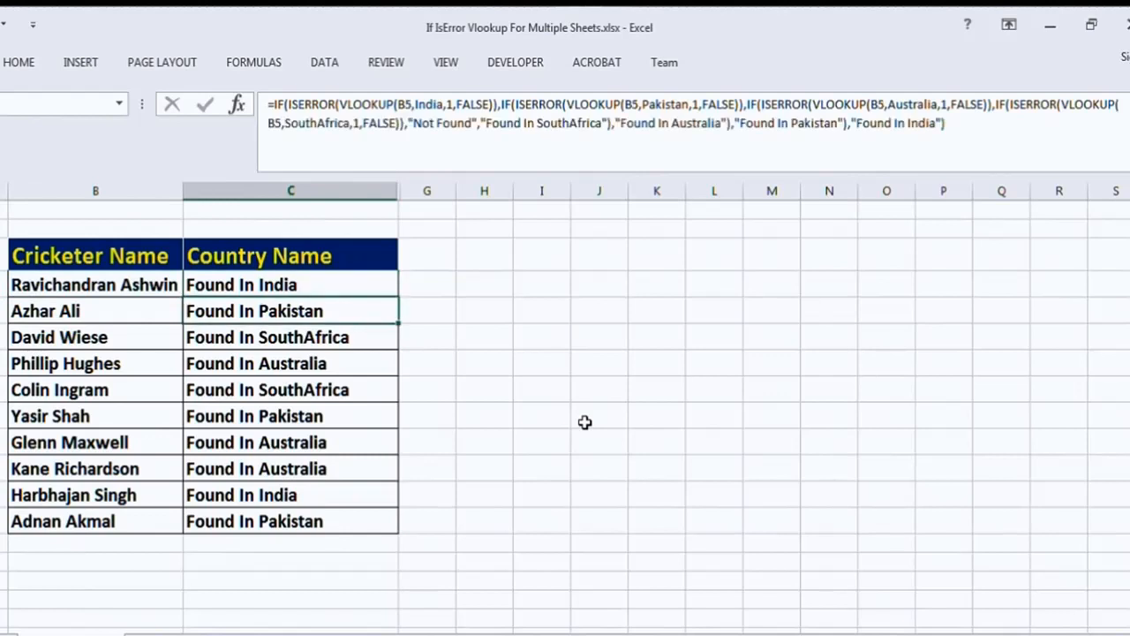
key("Left")
key("Right")
key("Down")
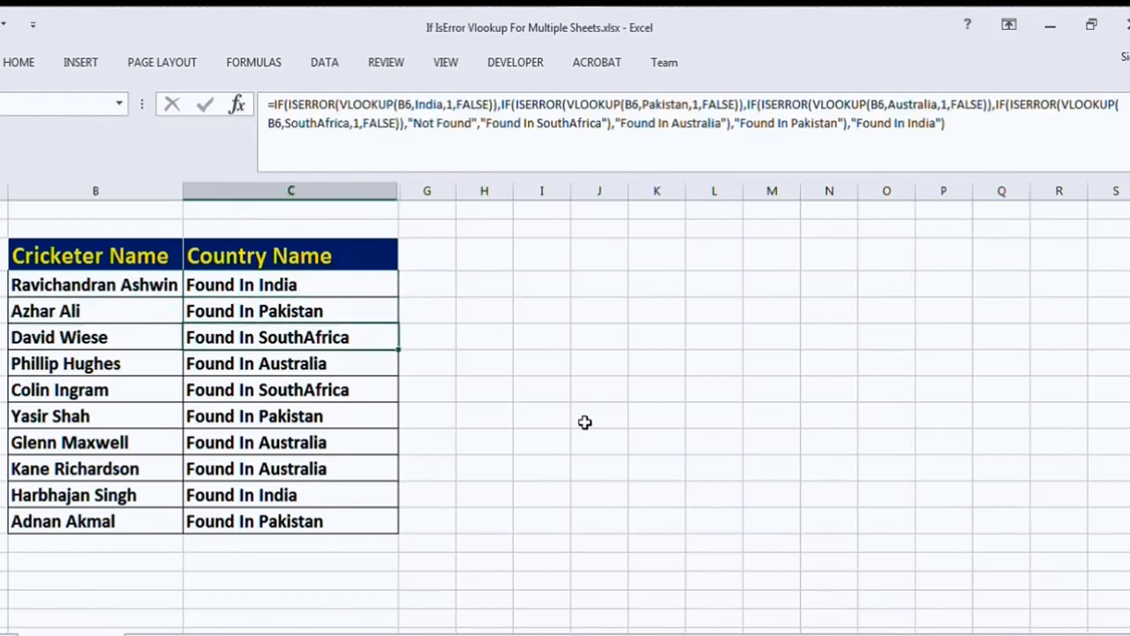
key("Left")
key("Right")
key("Left")
- Copy the cricketer name in B6 and find it on the SouthAfrica sheet
key("shift+Right")
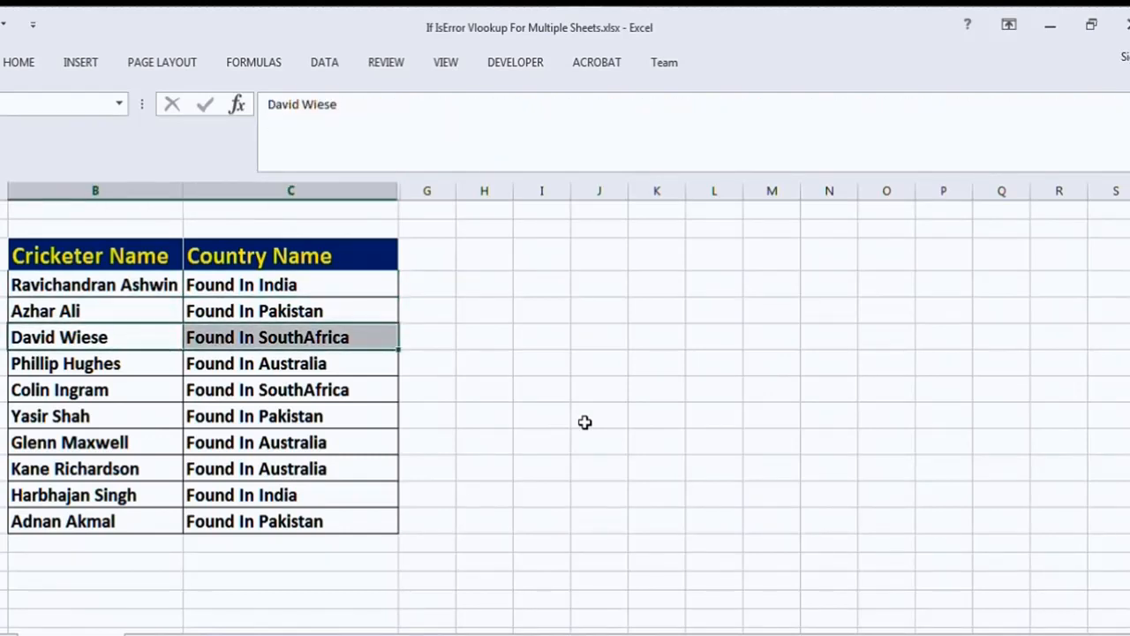
key("shift+Left")
key("ctrl+c")
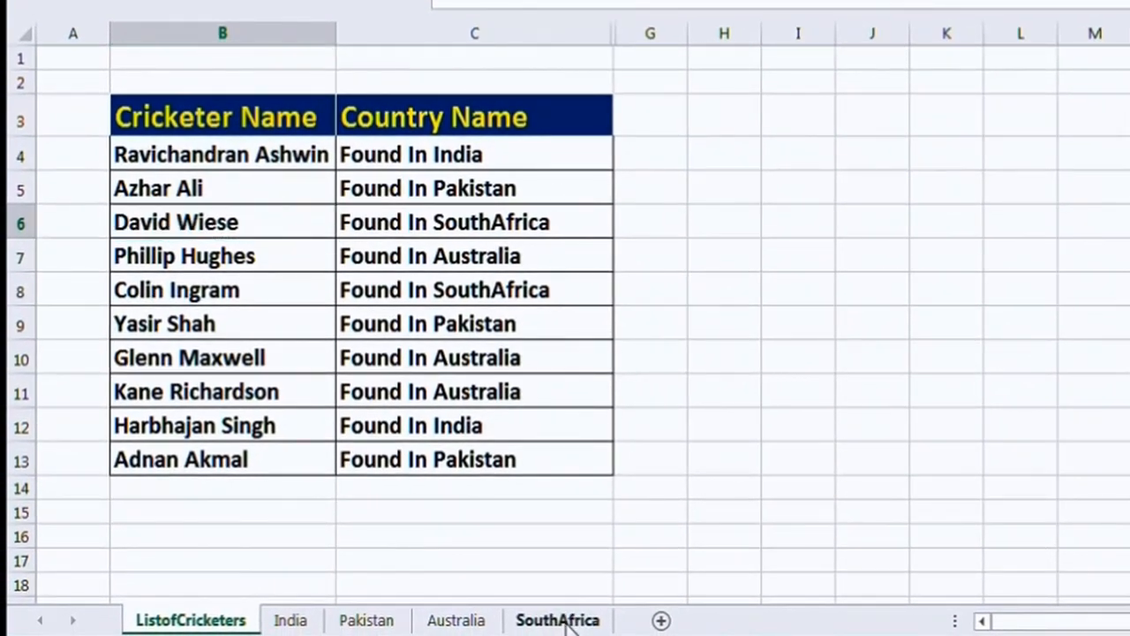
left_click(421, 632)
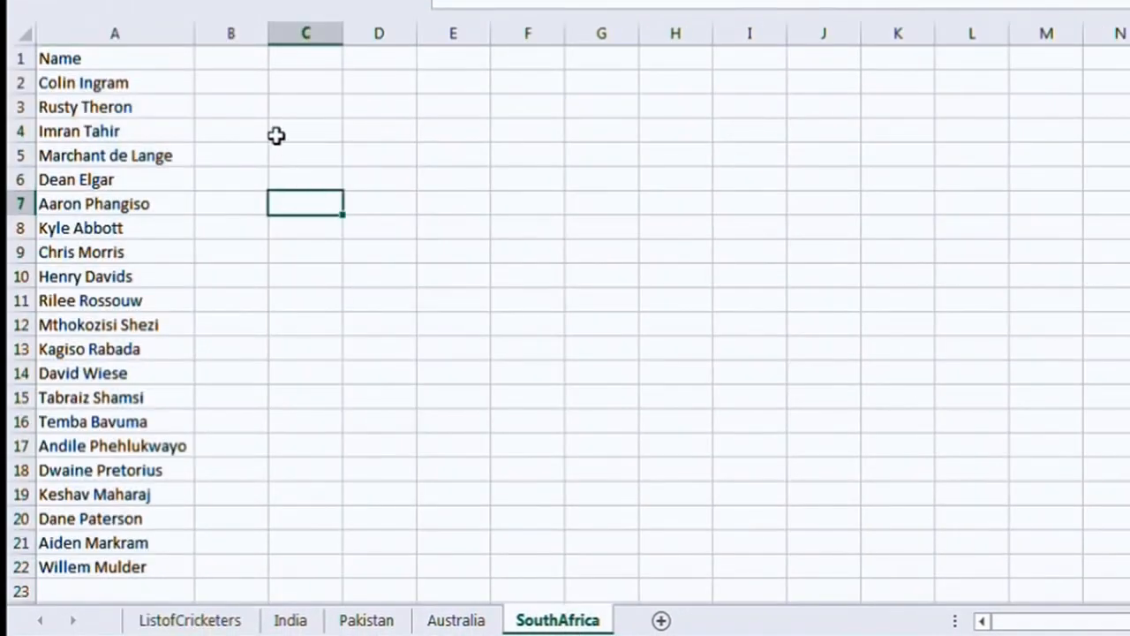
key("ctrl+f")
key("ctrl+v")
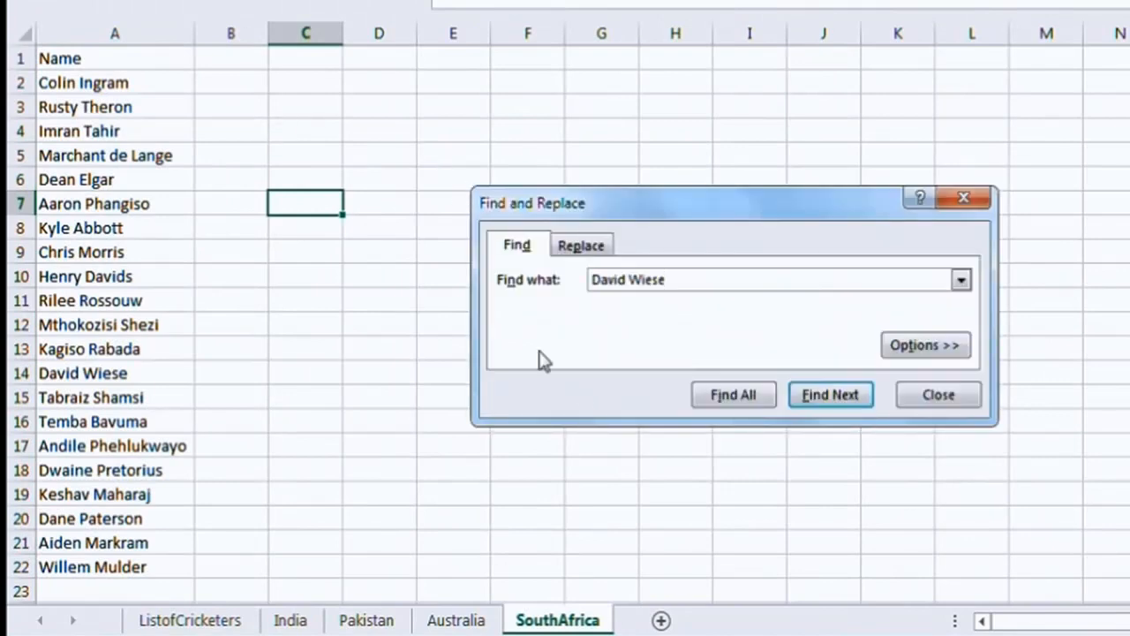
left_click(846, 401)
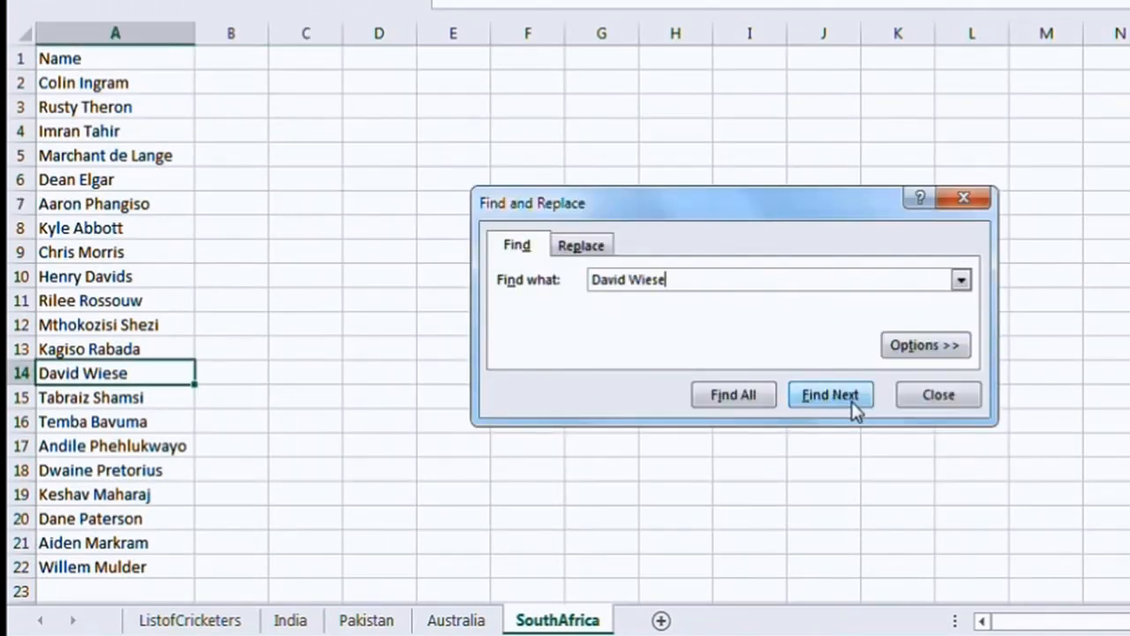
key("Escape")
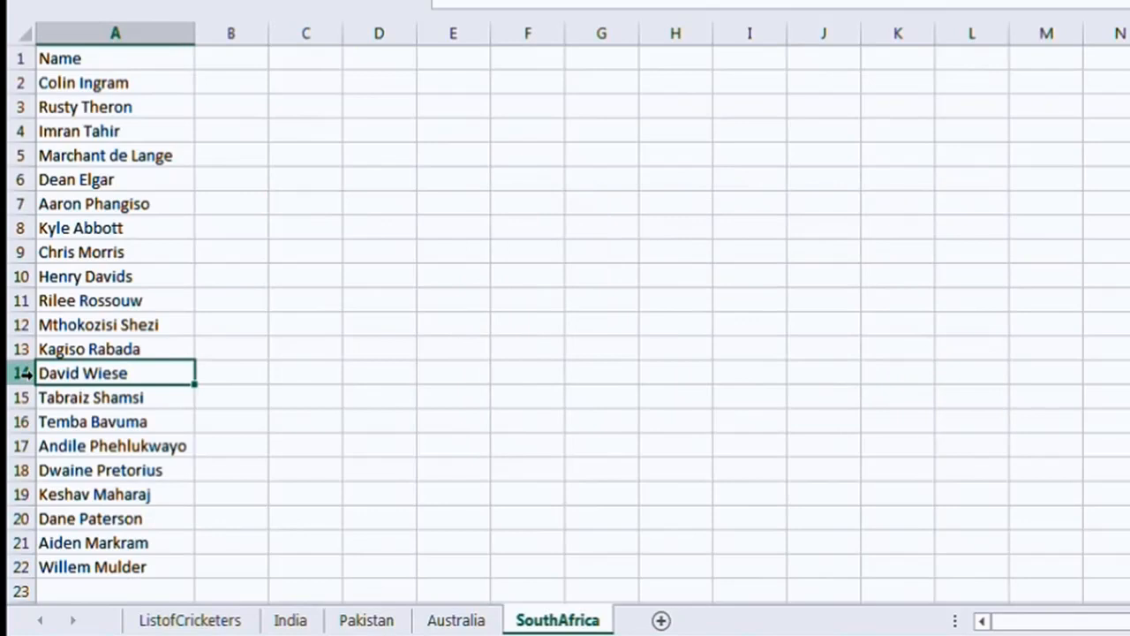
- Return to the ListofCricketers sheet, cancel the pending copy and review the country results in C4 and C5
left_click(216, 620)
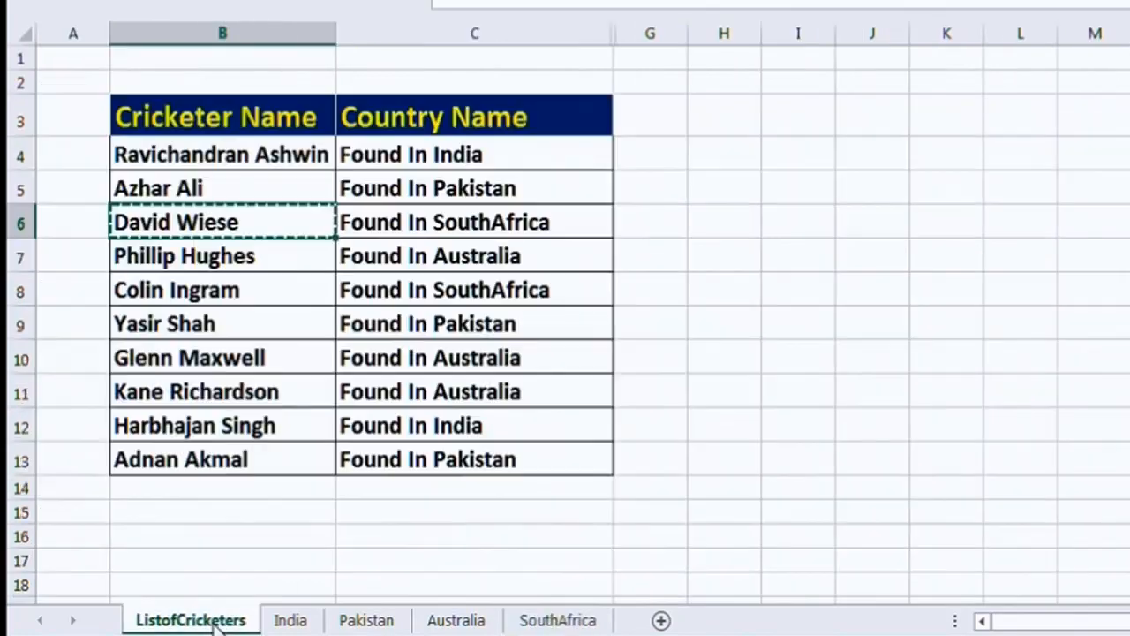
left_click(757, 241)
key("Escape")
left_click(529, 160)
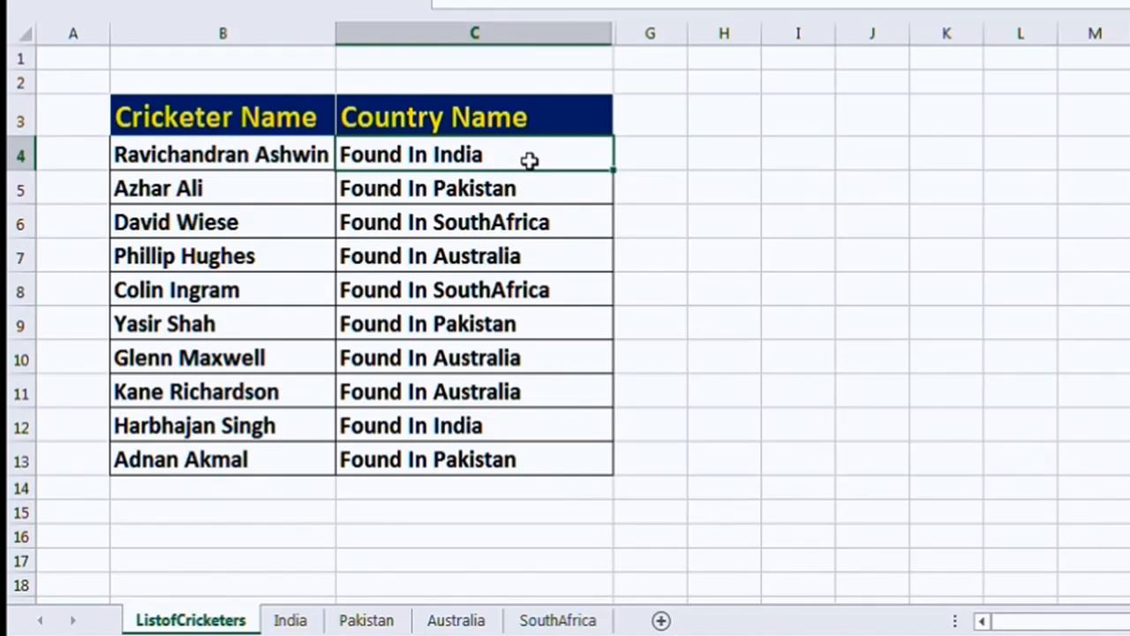
left_click(530, 159)
left_click(549, 183)
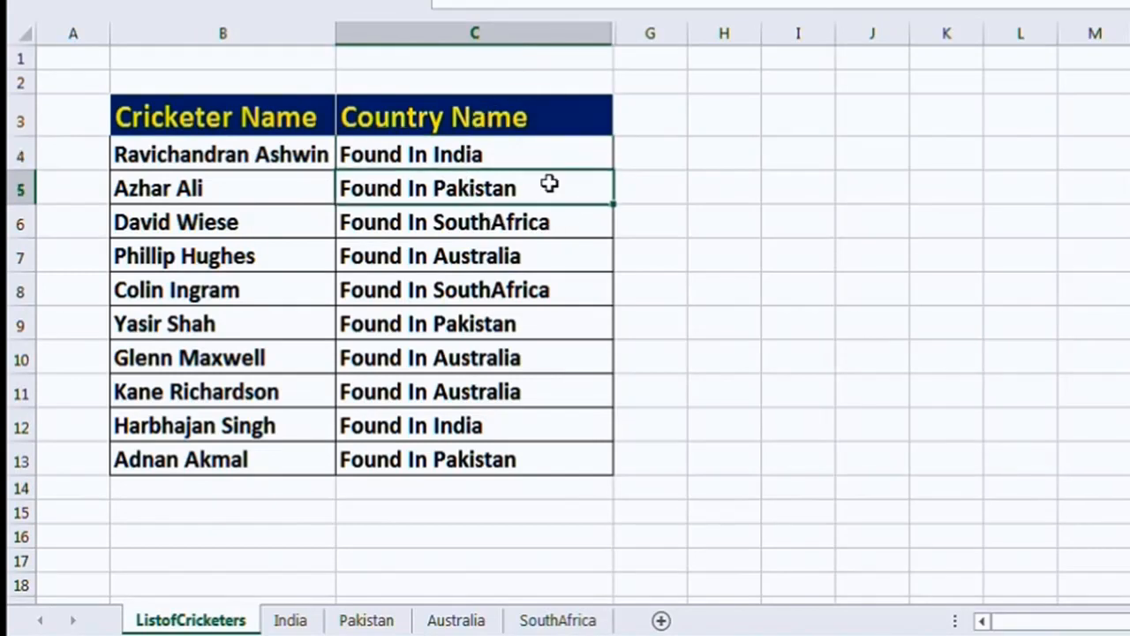